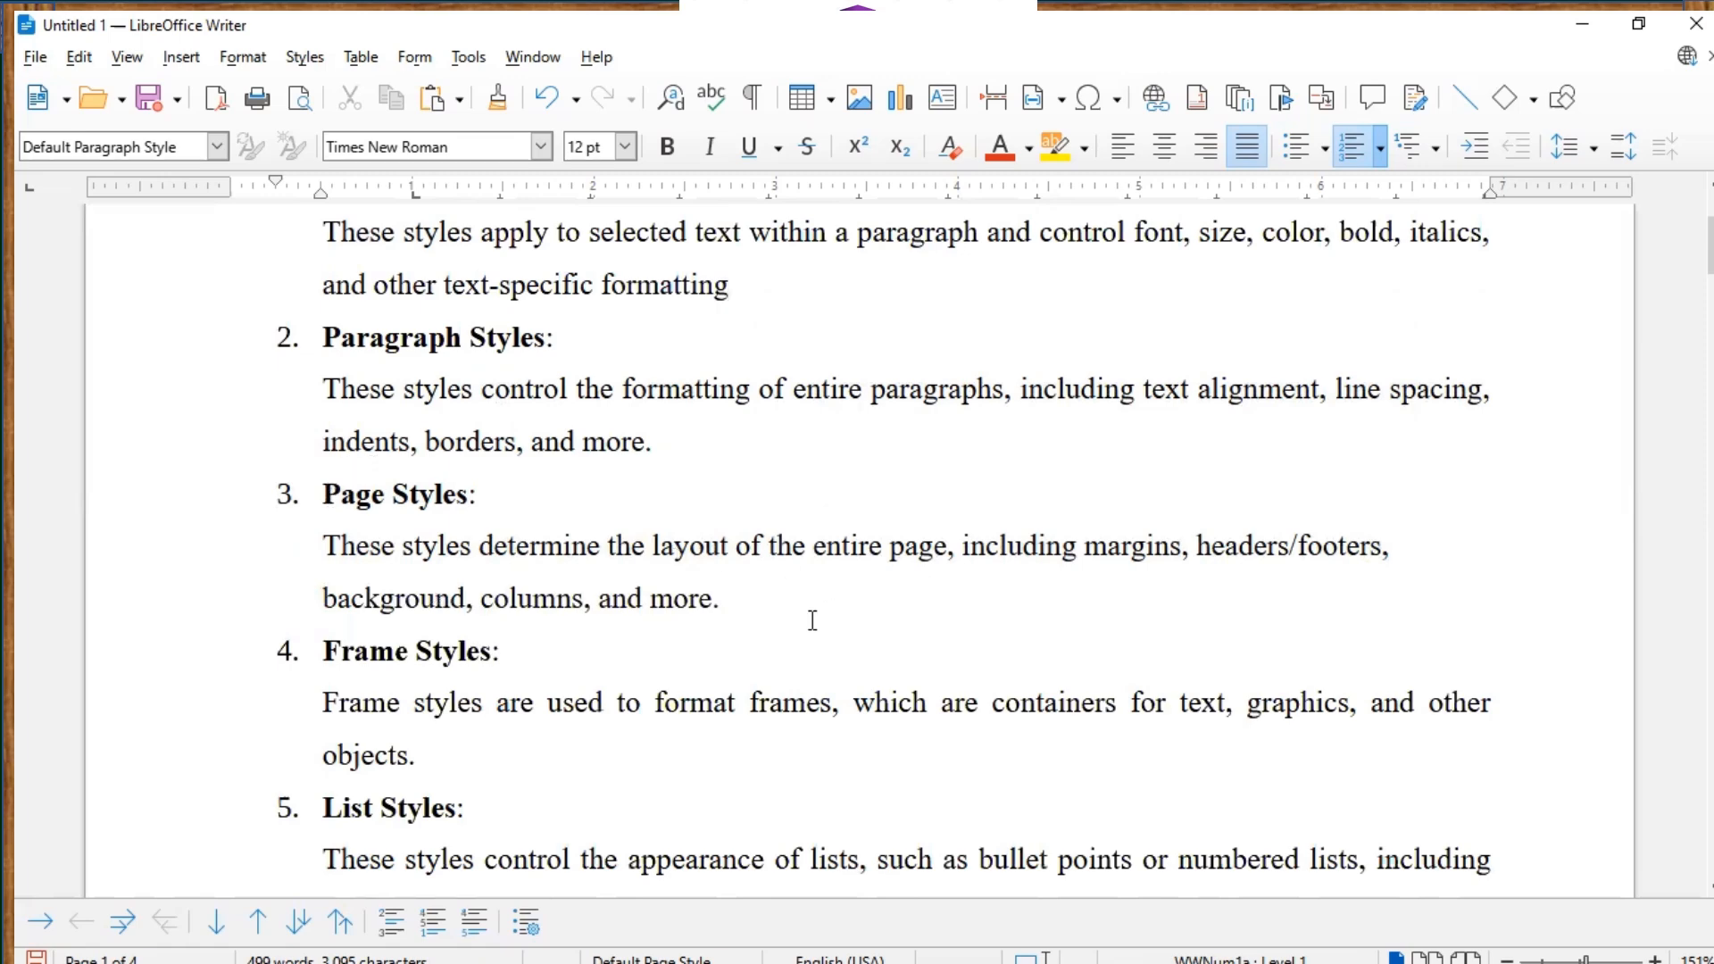
Place the cursor at the "Macros with Parameters in Excel" title on page 2 and open the document's style manager.
{"action": "scroll", "coordinate": [813, 621], "scroll_direction": "down", "scroll_amount": 4}
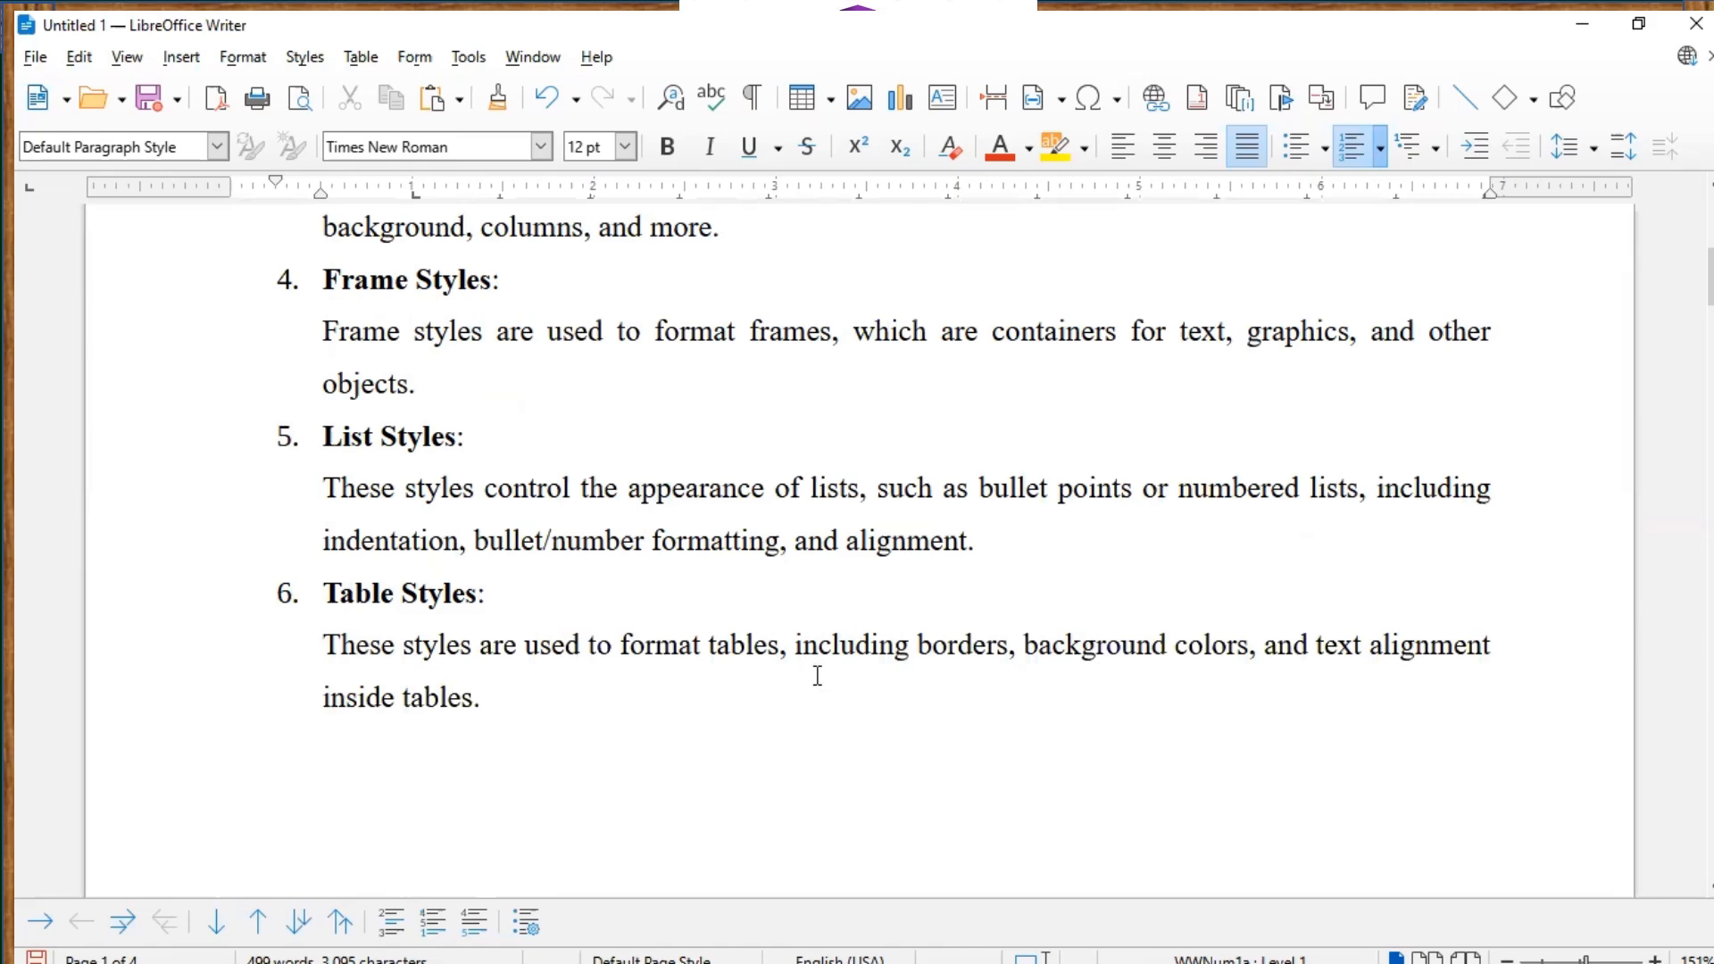
{"action": "scroll", "coordinate": [804, 679], "scroll_direction": "down", "scroll_amount": 5}
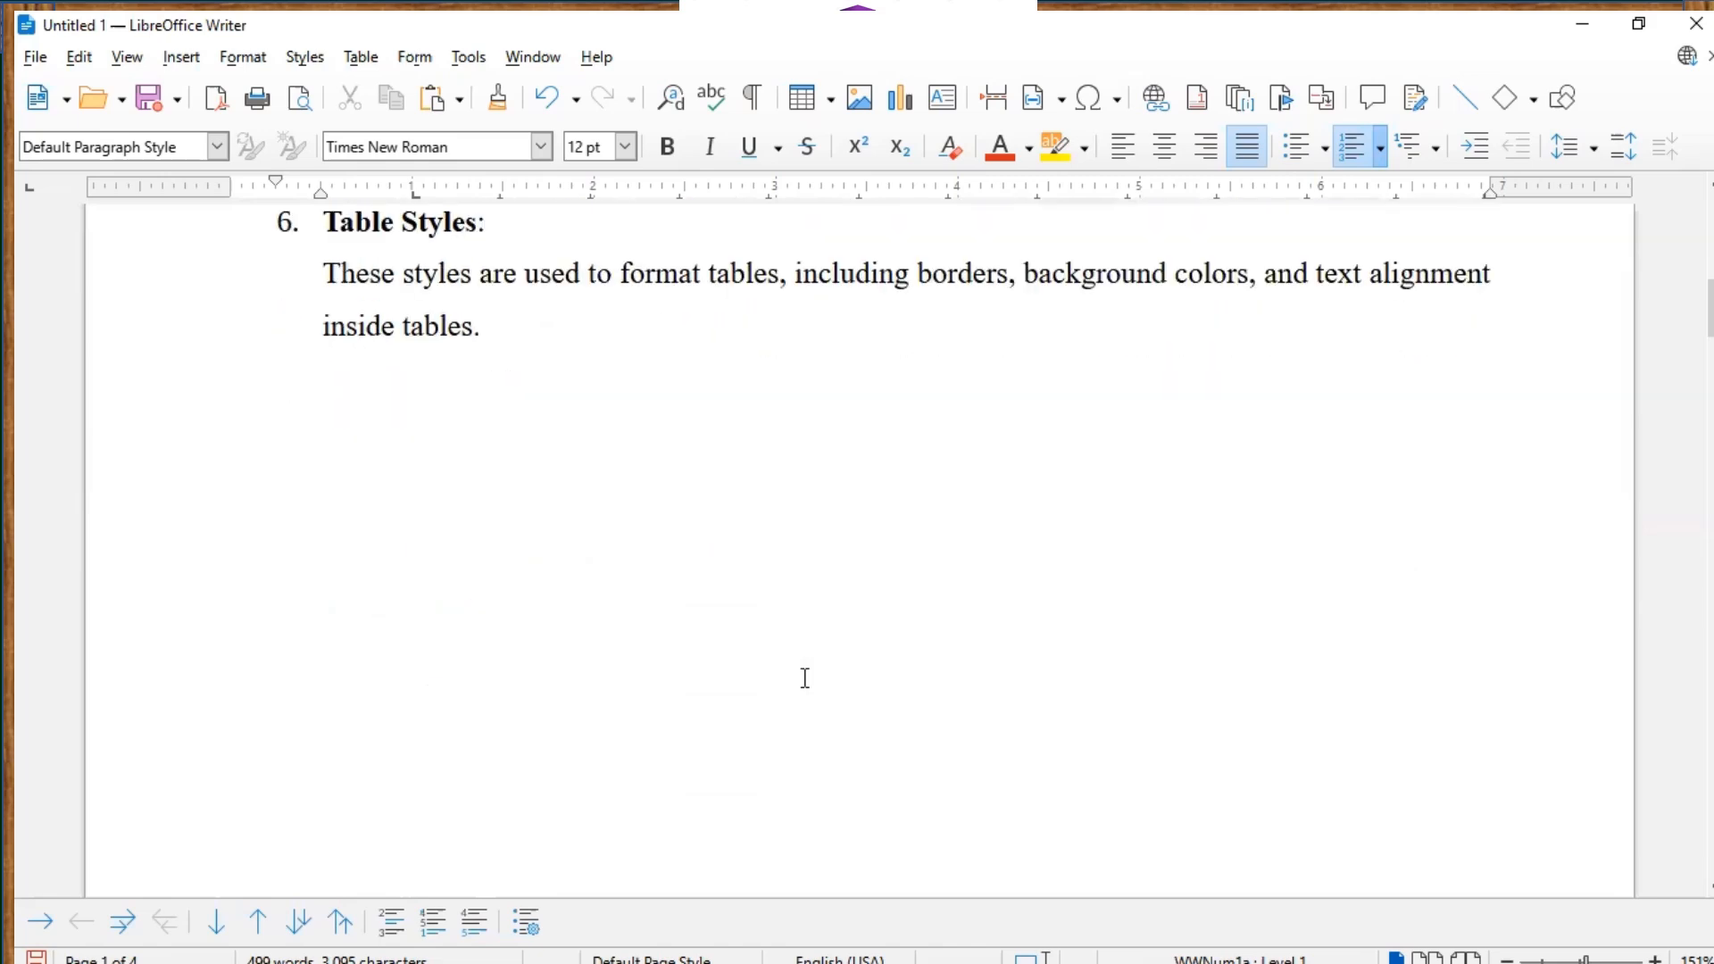
{"action": "scroll", "coordinate": [804, 678], "scroll_direction": "down", "scroll_amount": 15}
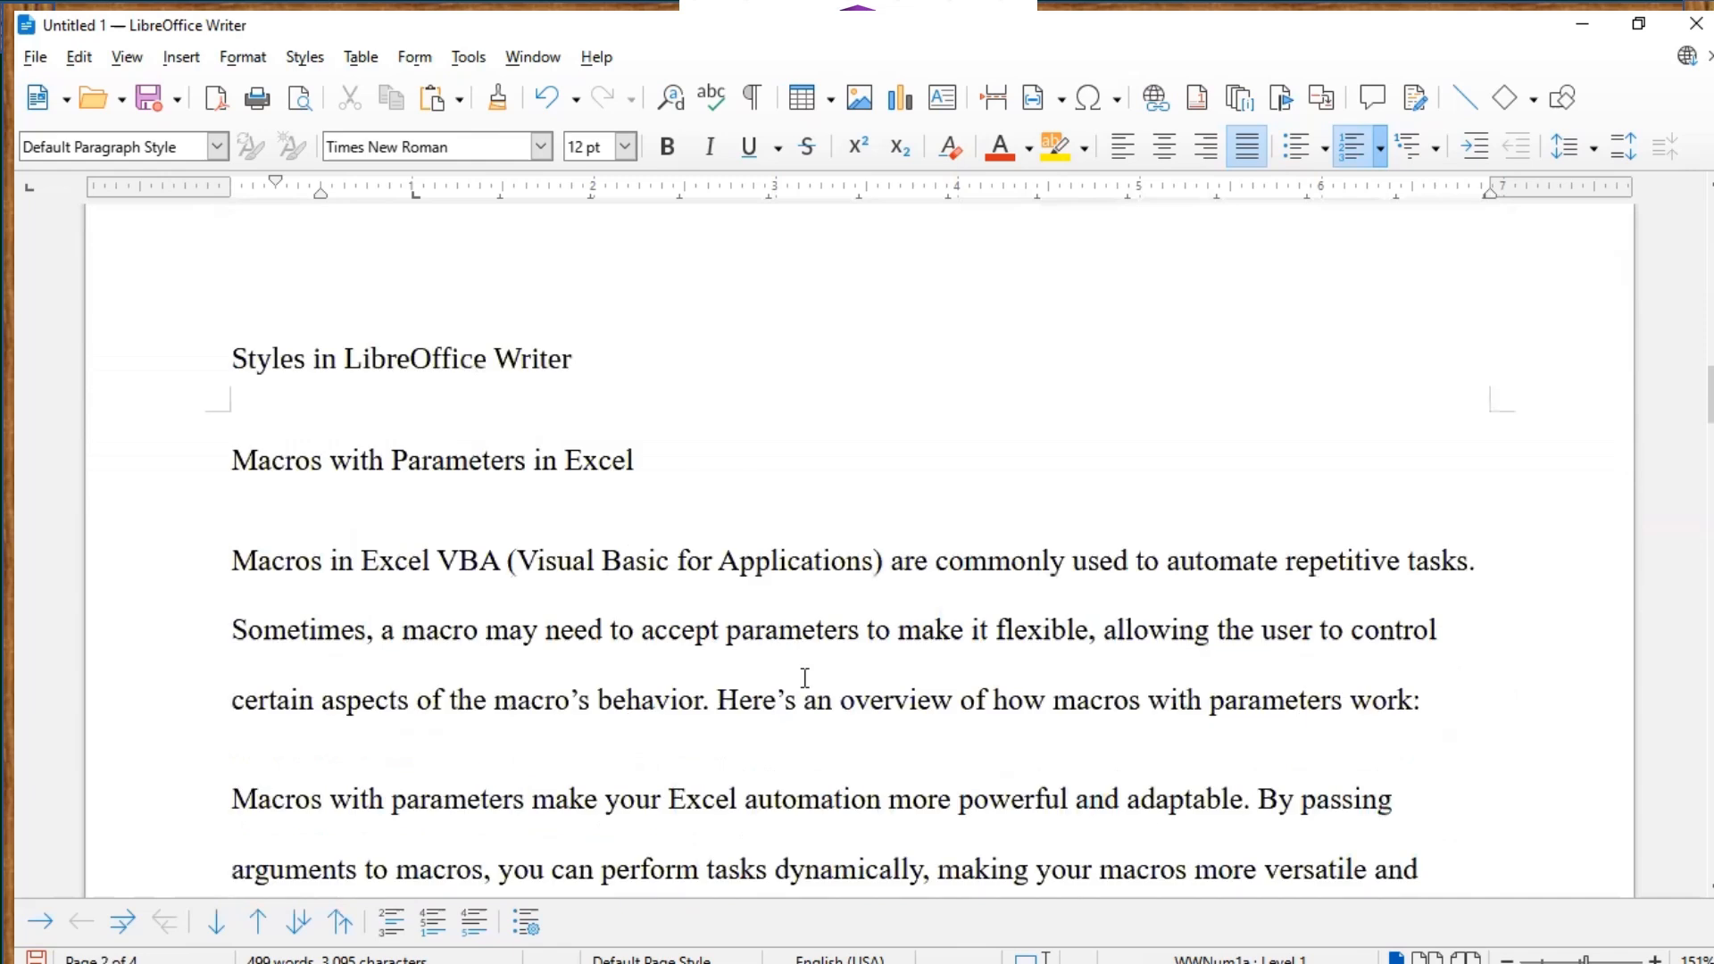
{"action": "scroll", "coordinate": [804, 678], "scroll_direction": "down", "scroll_amount": 1}
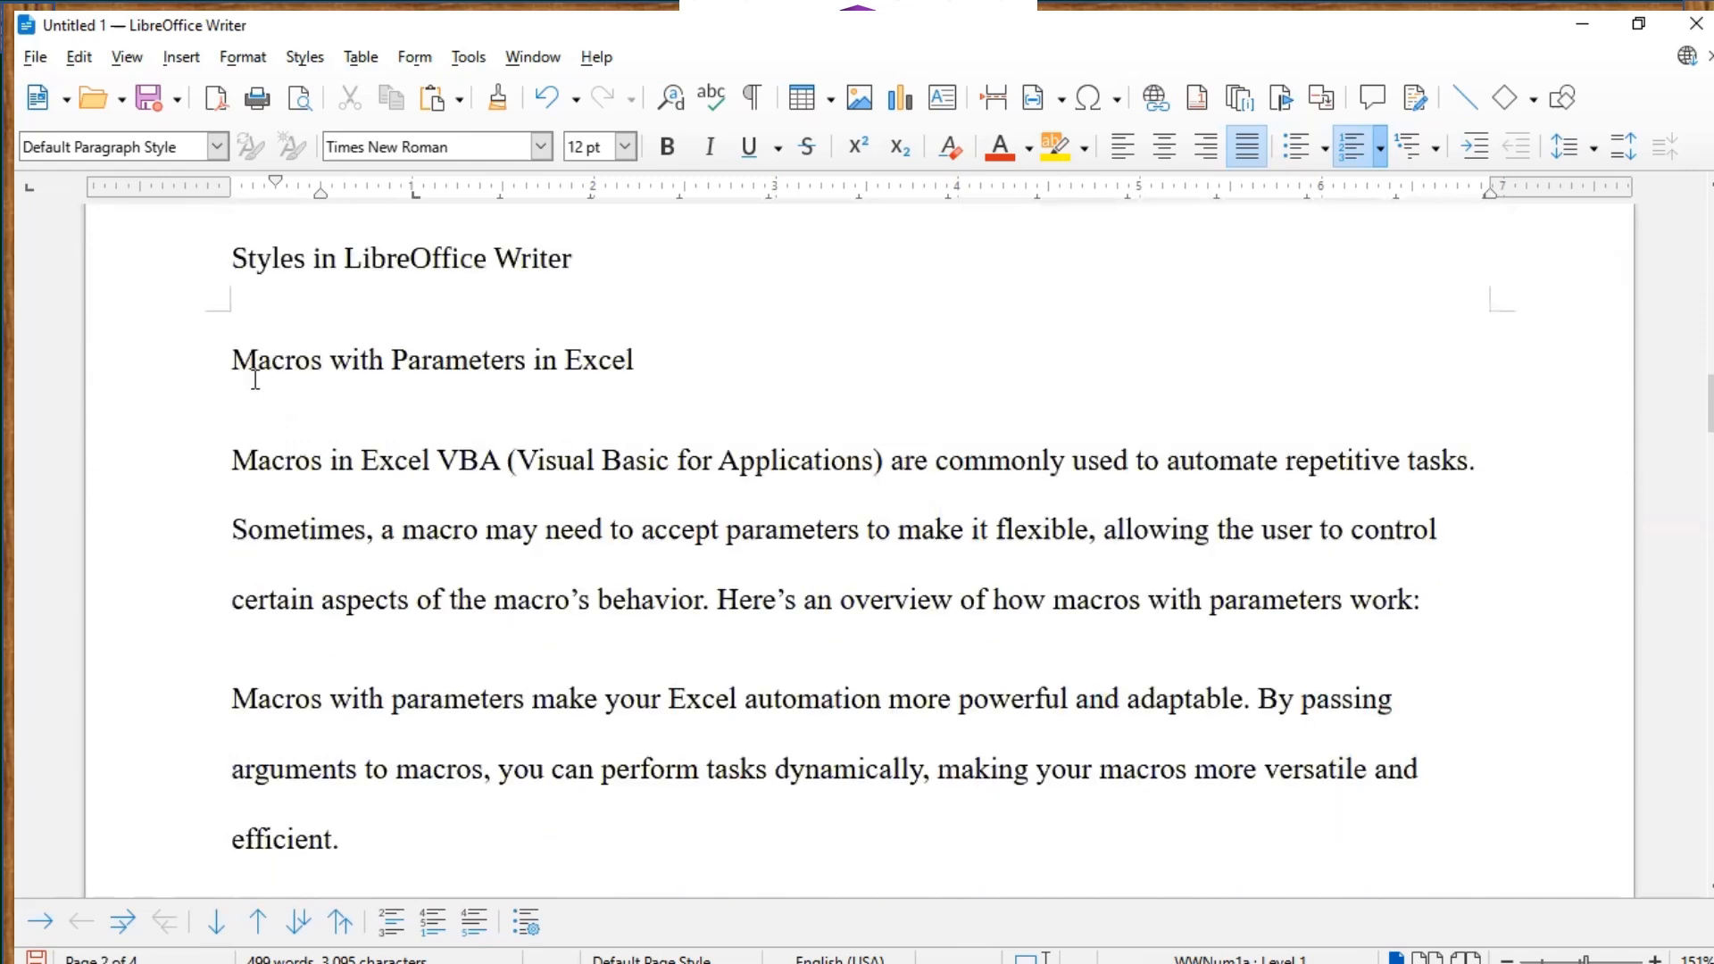
{"action": "left_click", "coordinate": [230, 355]}
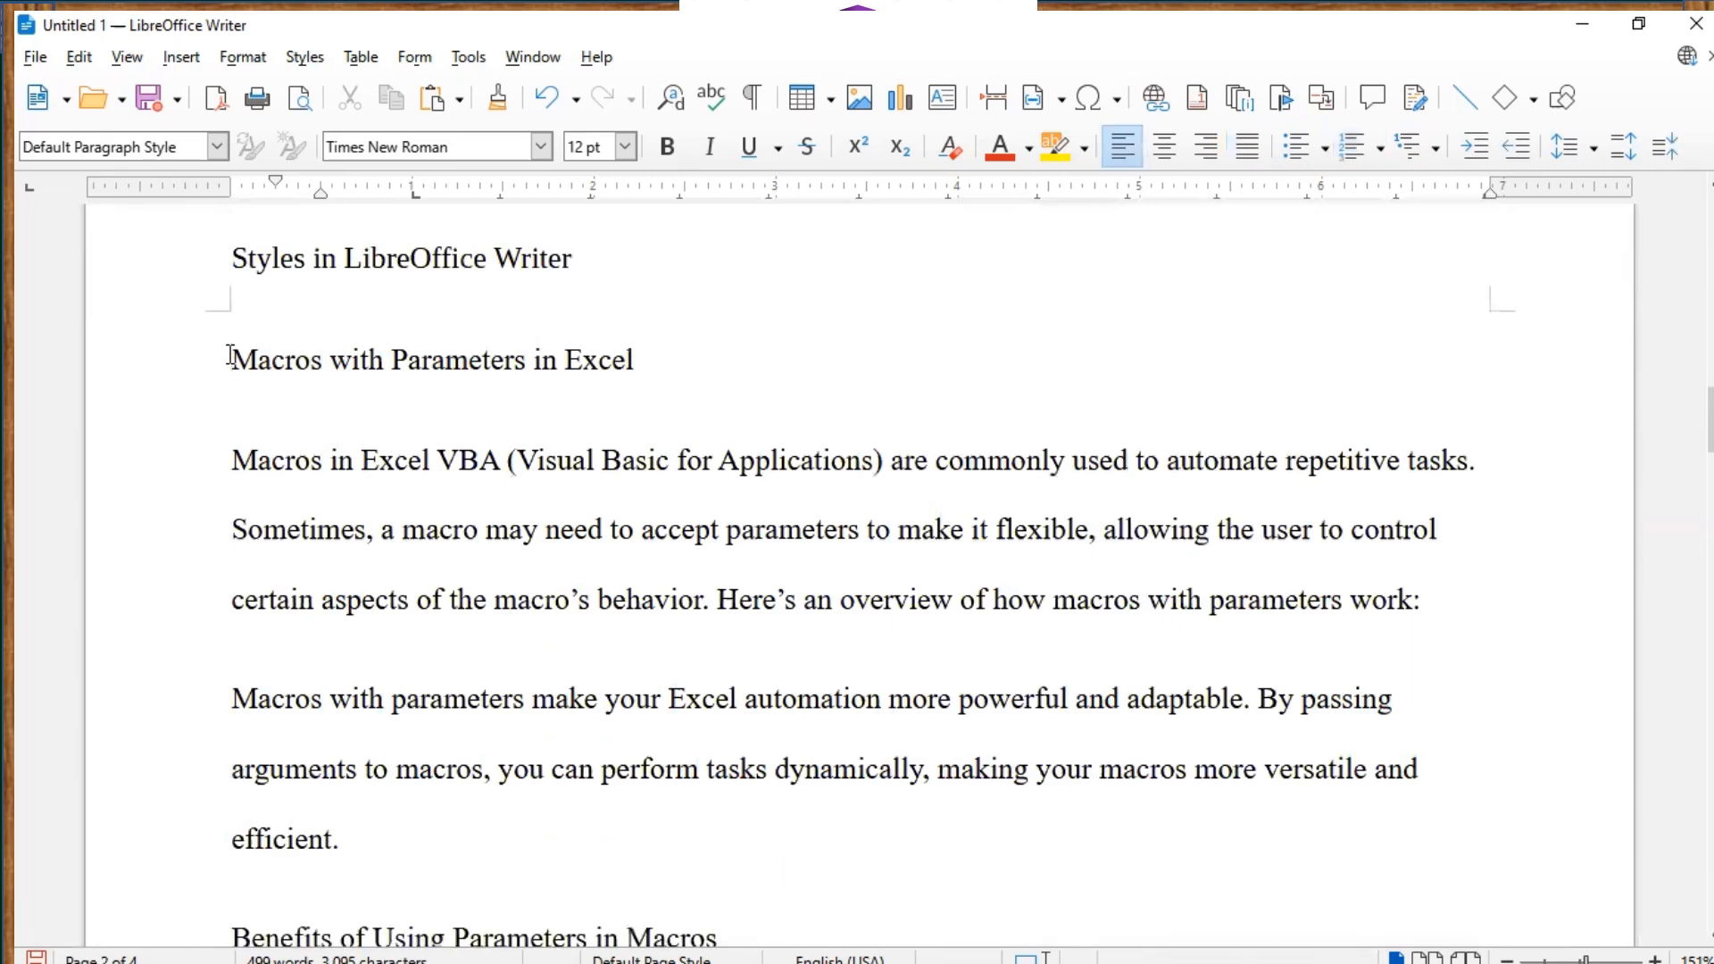
{"action": "left_click", "coordinate": [308, 61]}
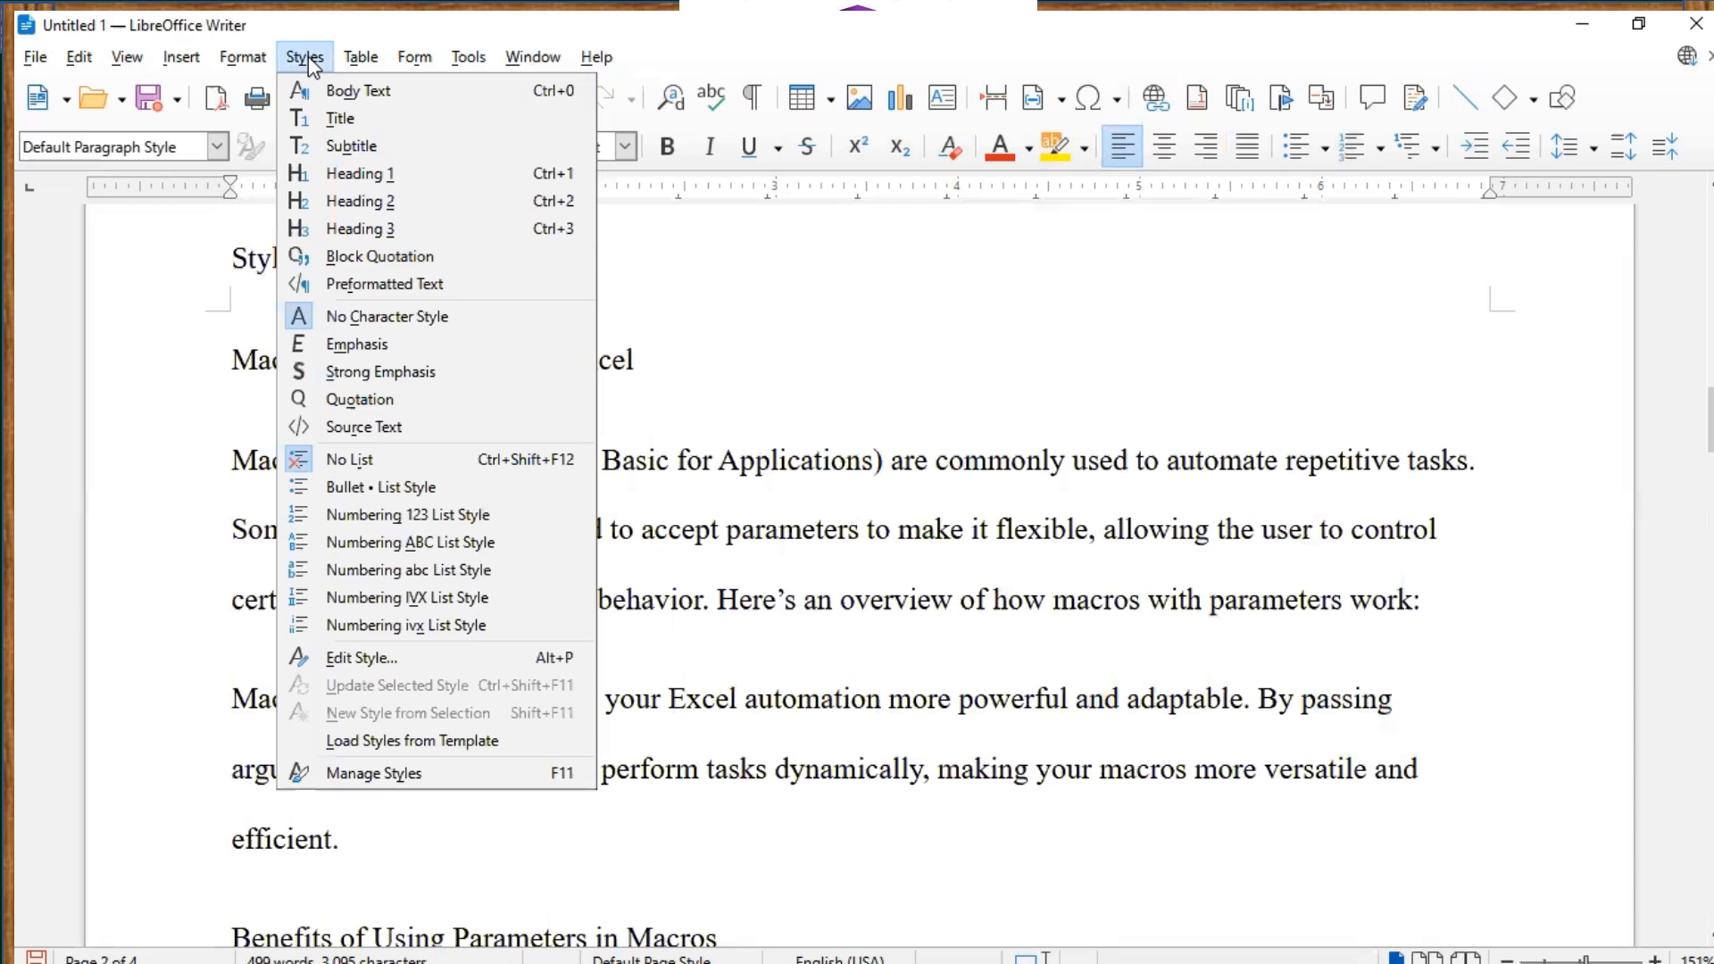
{"action": "left_click", "coordinate": [308, 59]}
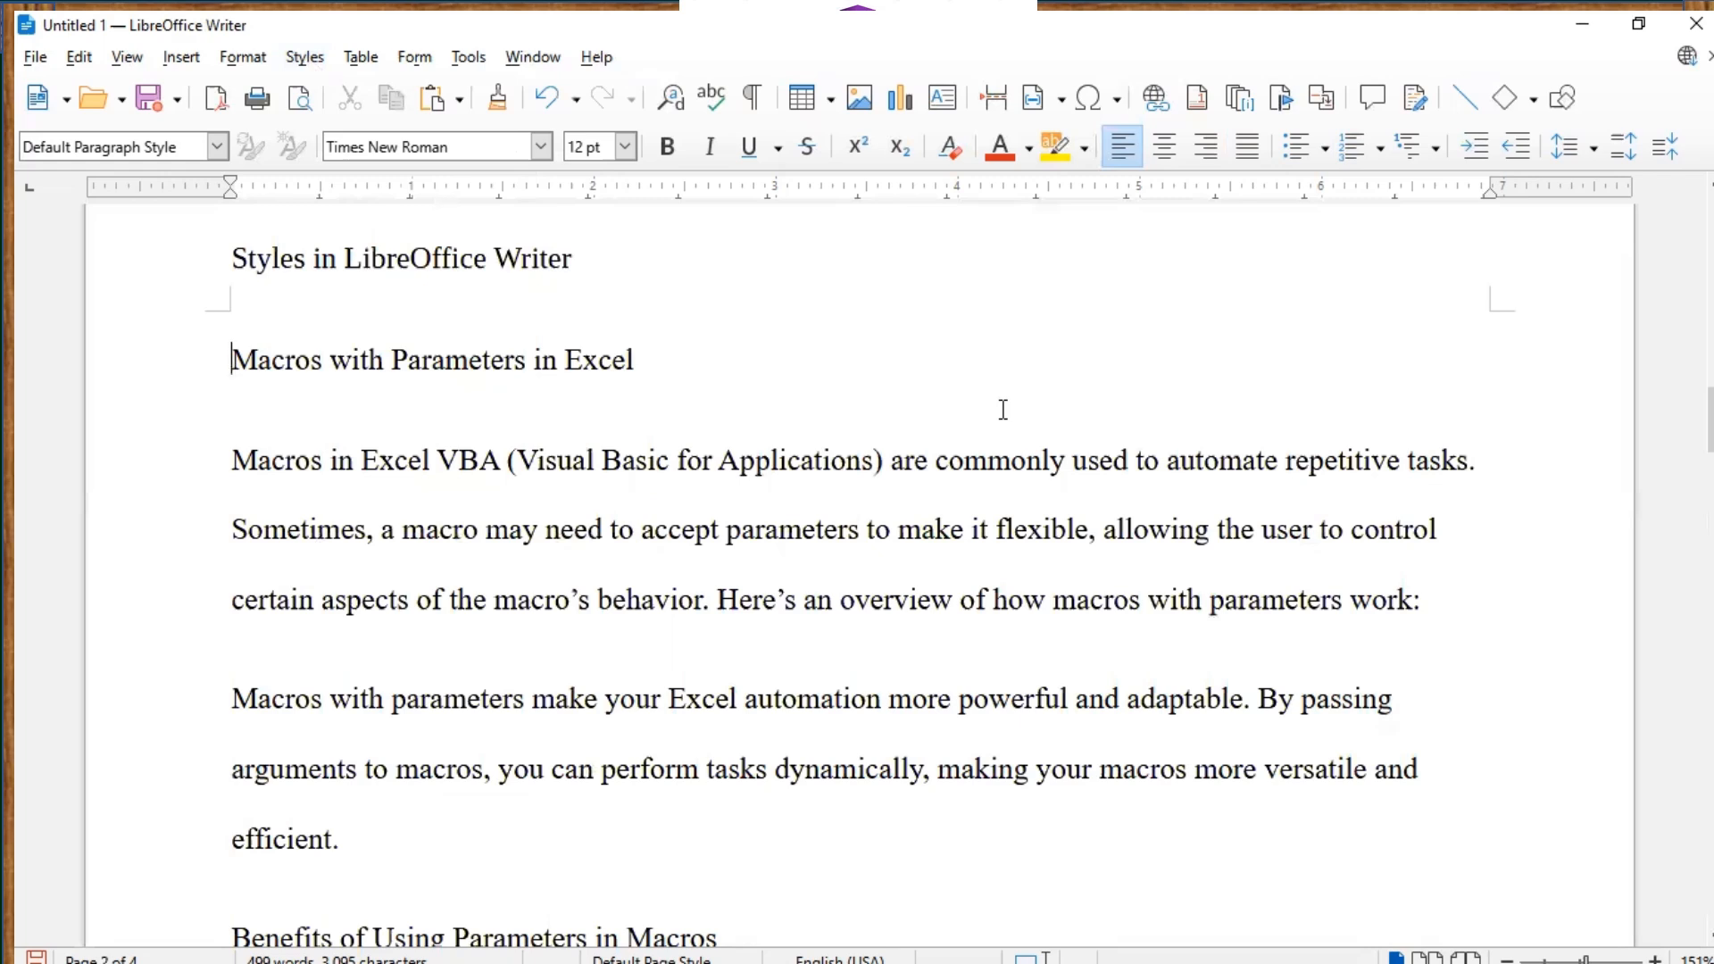
{"action": "key", "text": "F11"}
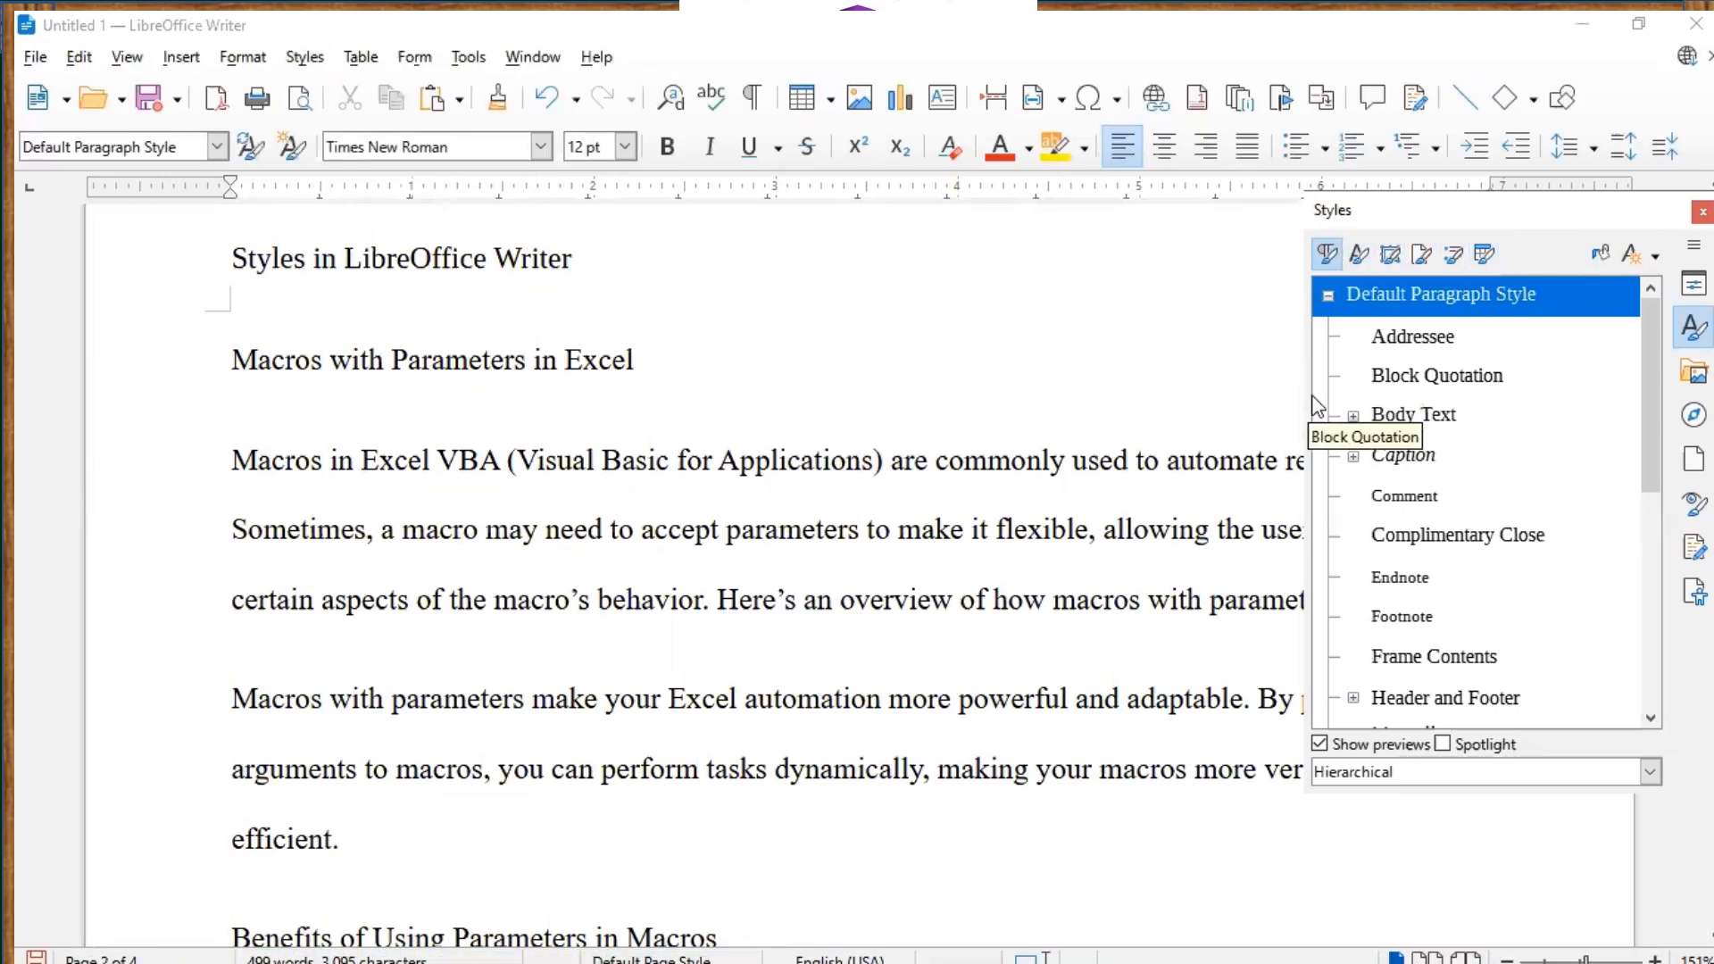
Expand the Heading group of paragraph styles to reach the individual heading levels.
{"action": "left_click", "coordinate": [1353, 417]}
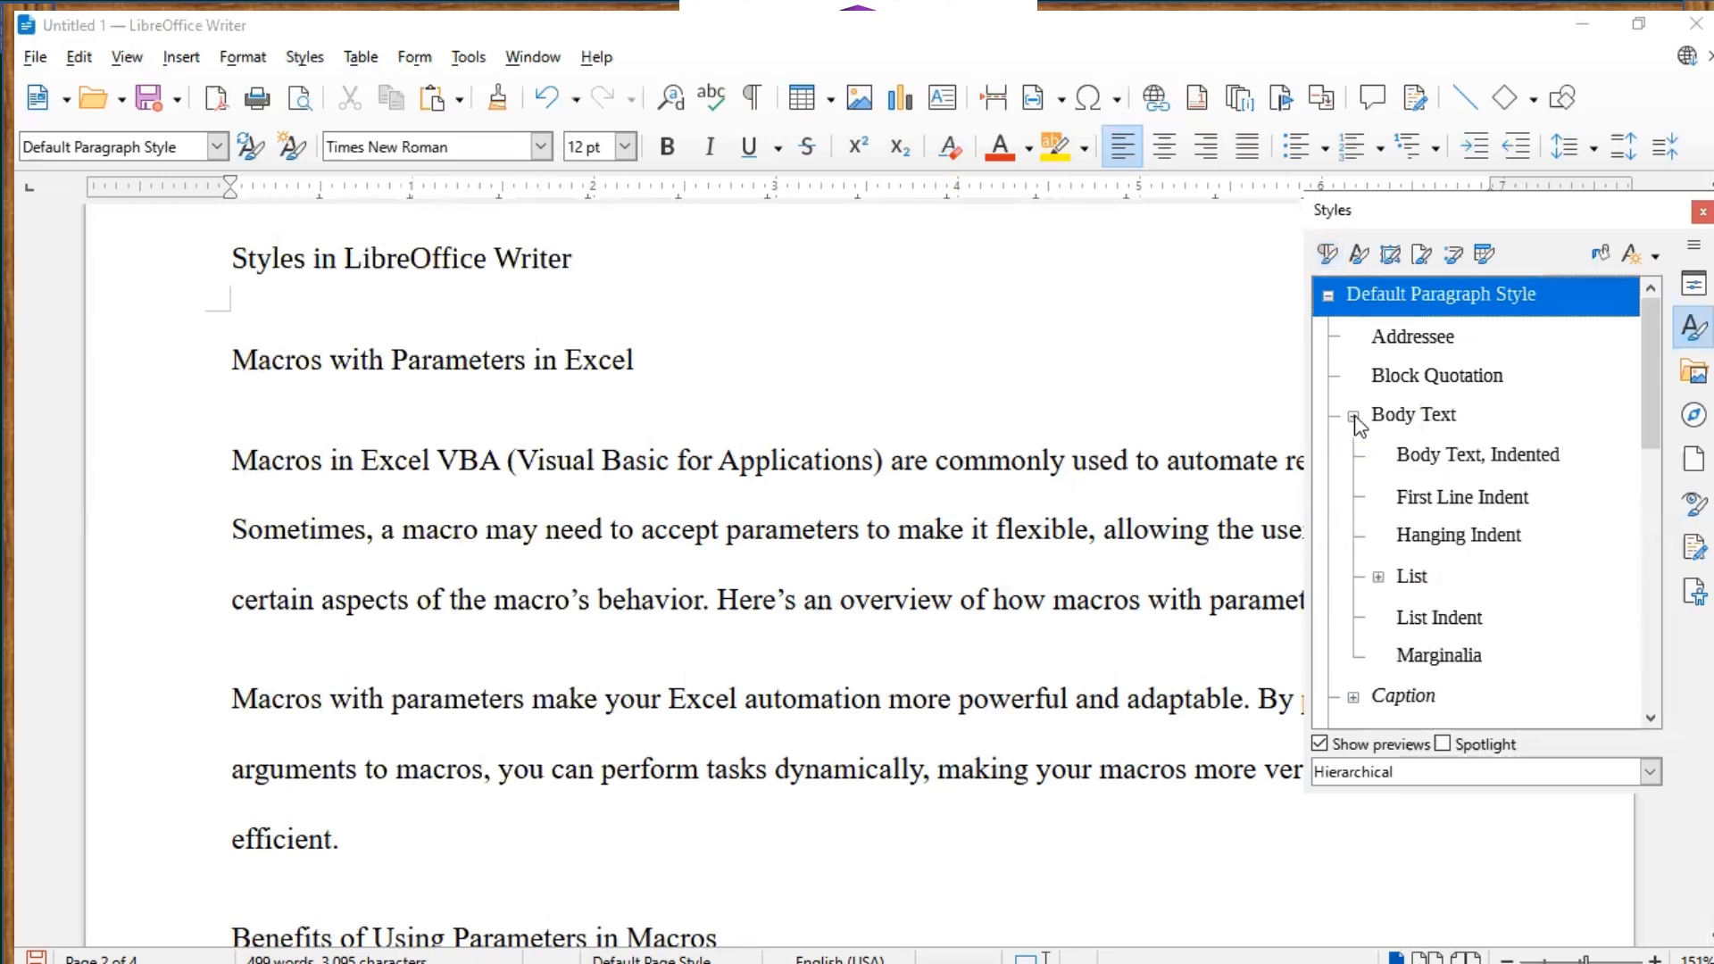
{"action": "left_click", "coordinate": [1354, 417]}
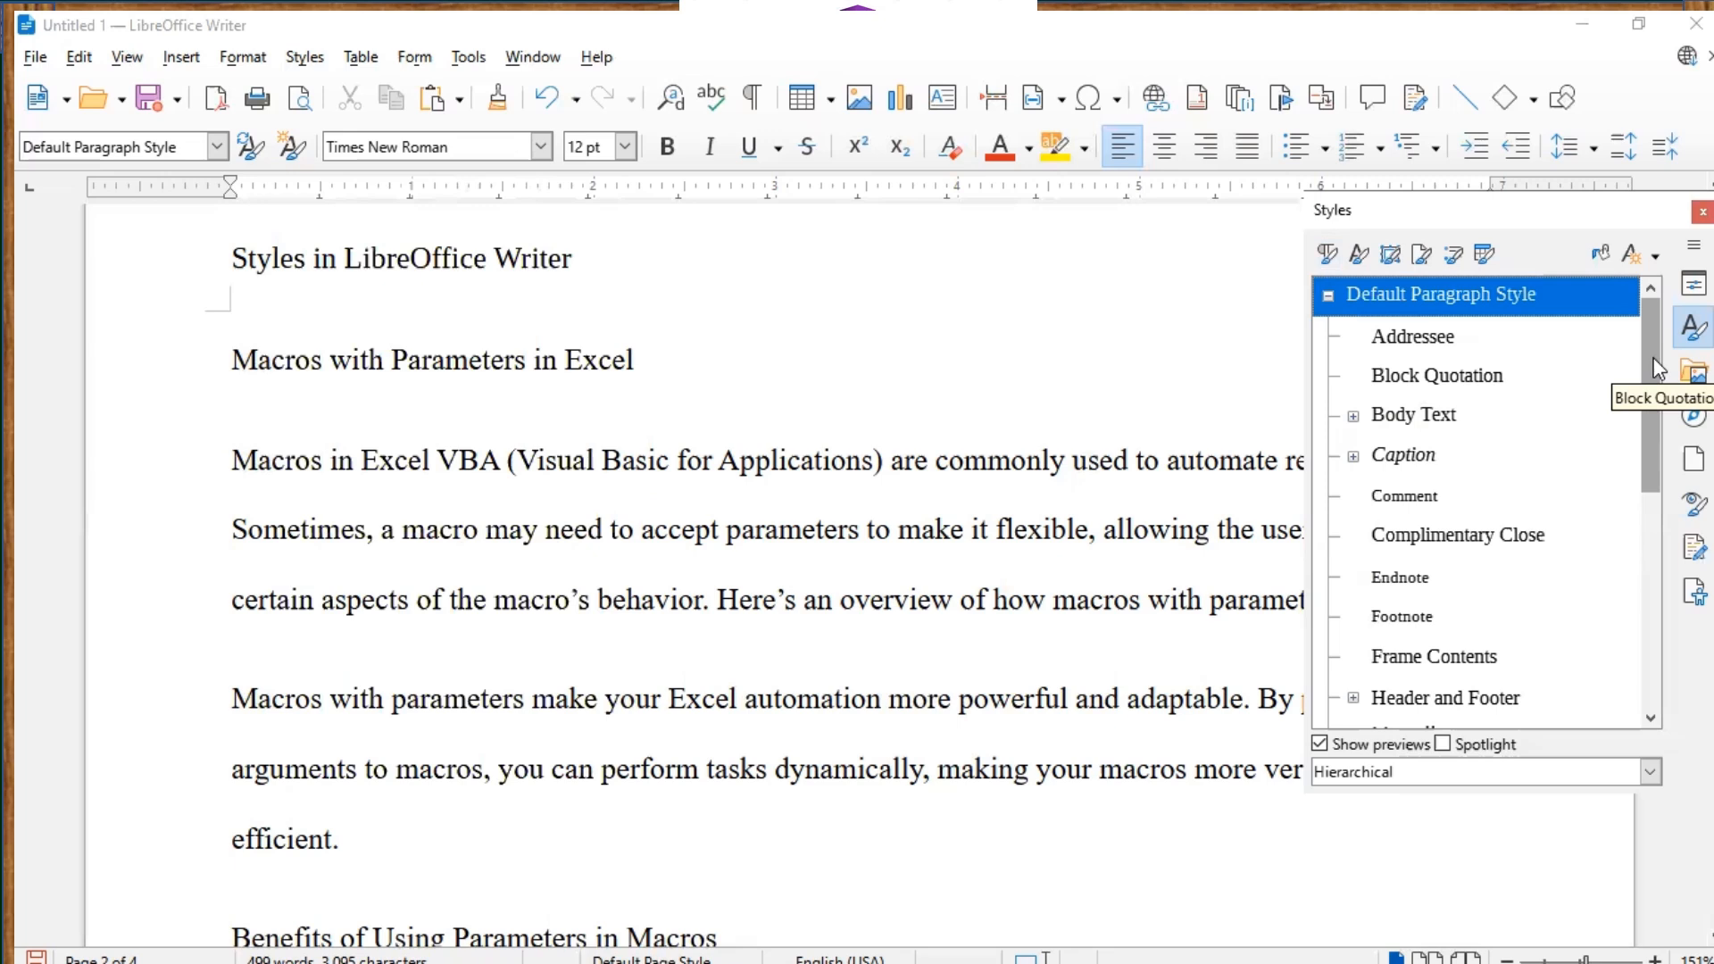
{"action": "left_click_drag", "start_coordinate": [1653, 368], "coordinate": [1657, 421]}
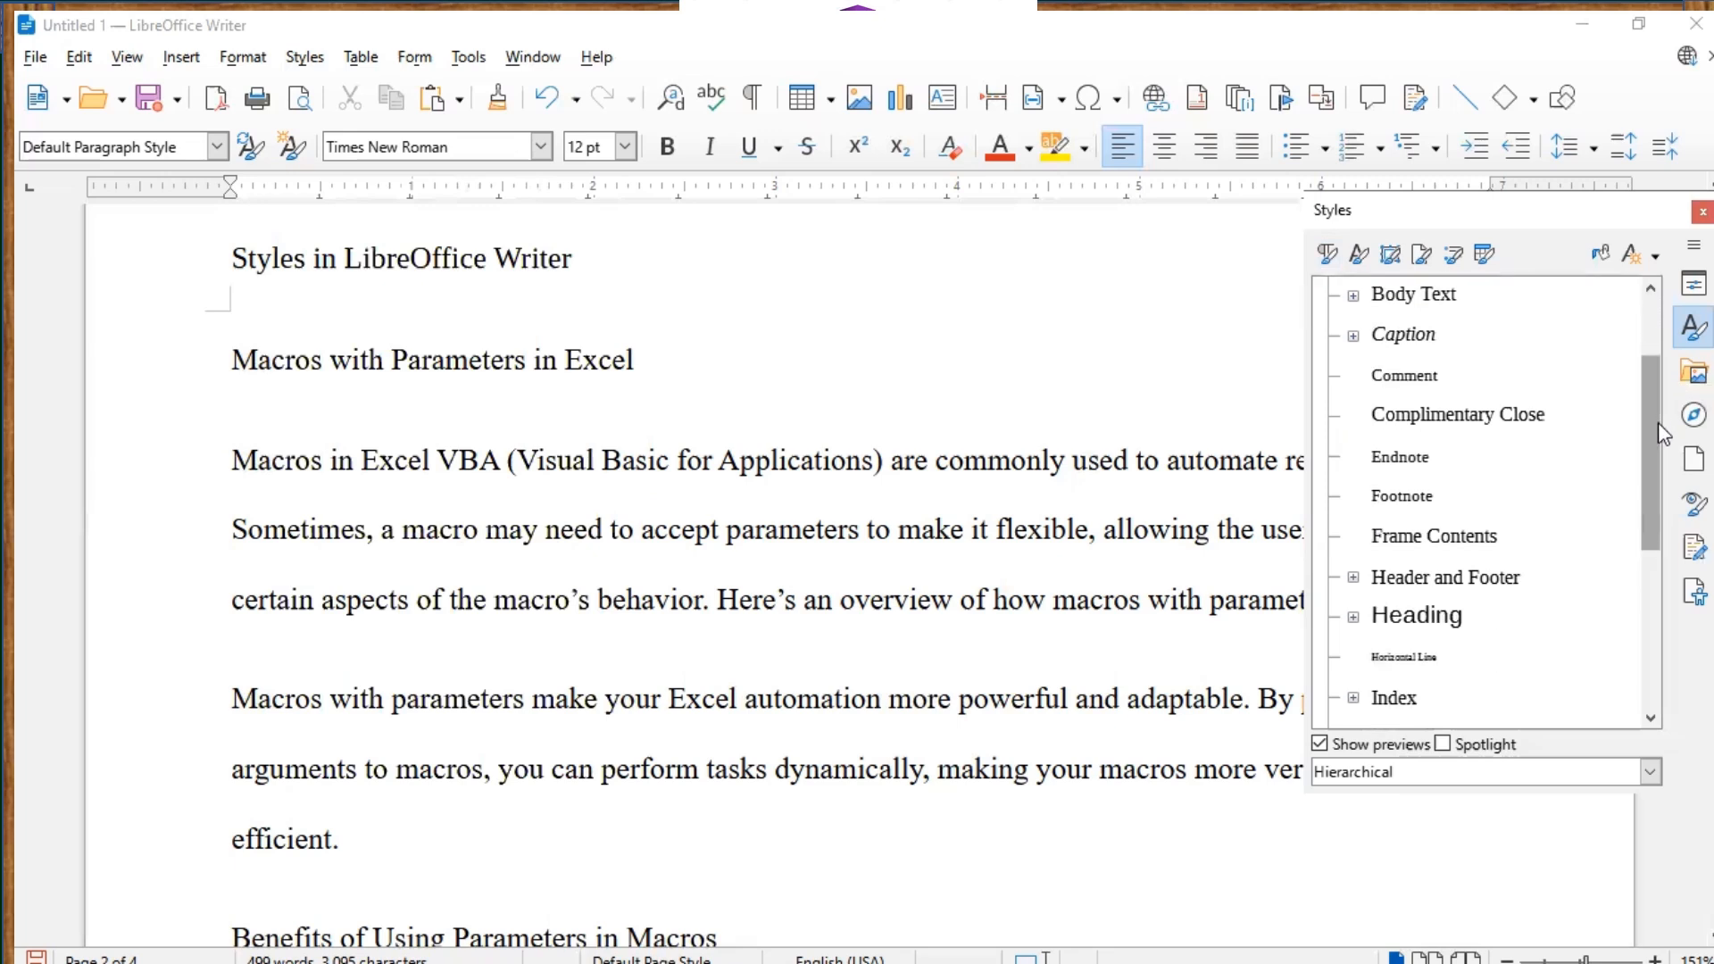
{"action": "left_click", "coordinate": [1354, 617]}
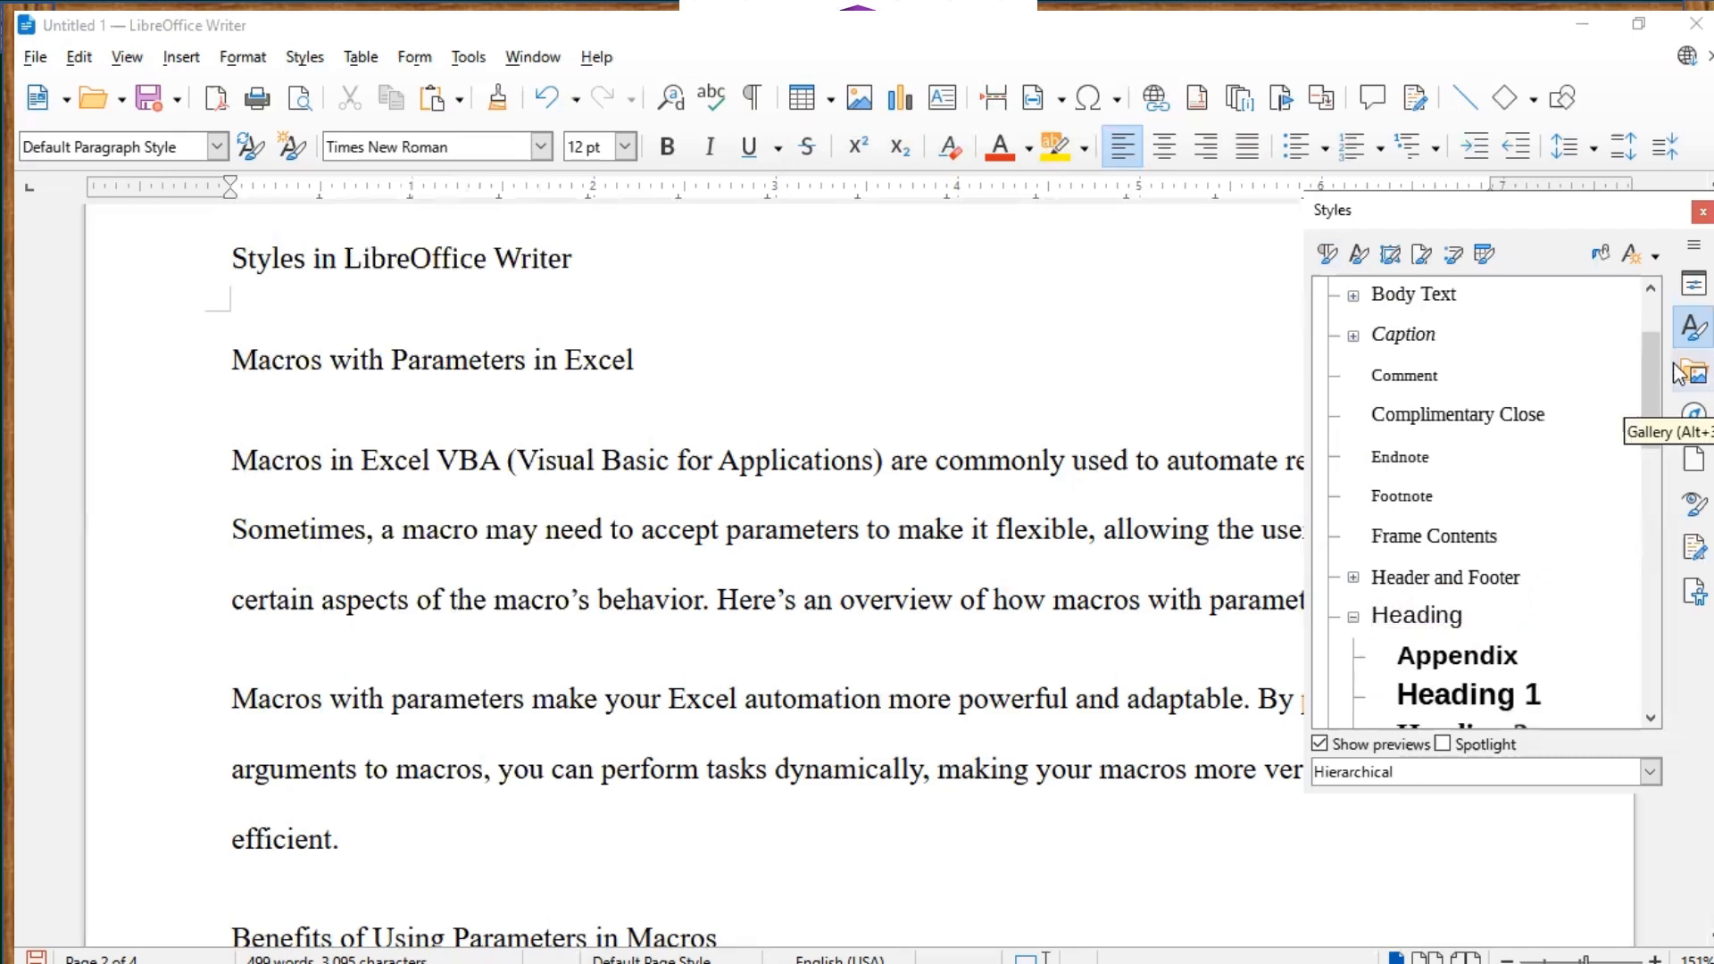
{"action": "left_click_drag", "start_coordinate": [1657, 375], "coordinate": [1660, 409]}
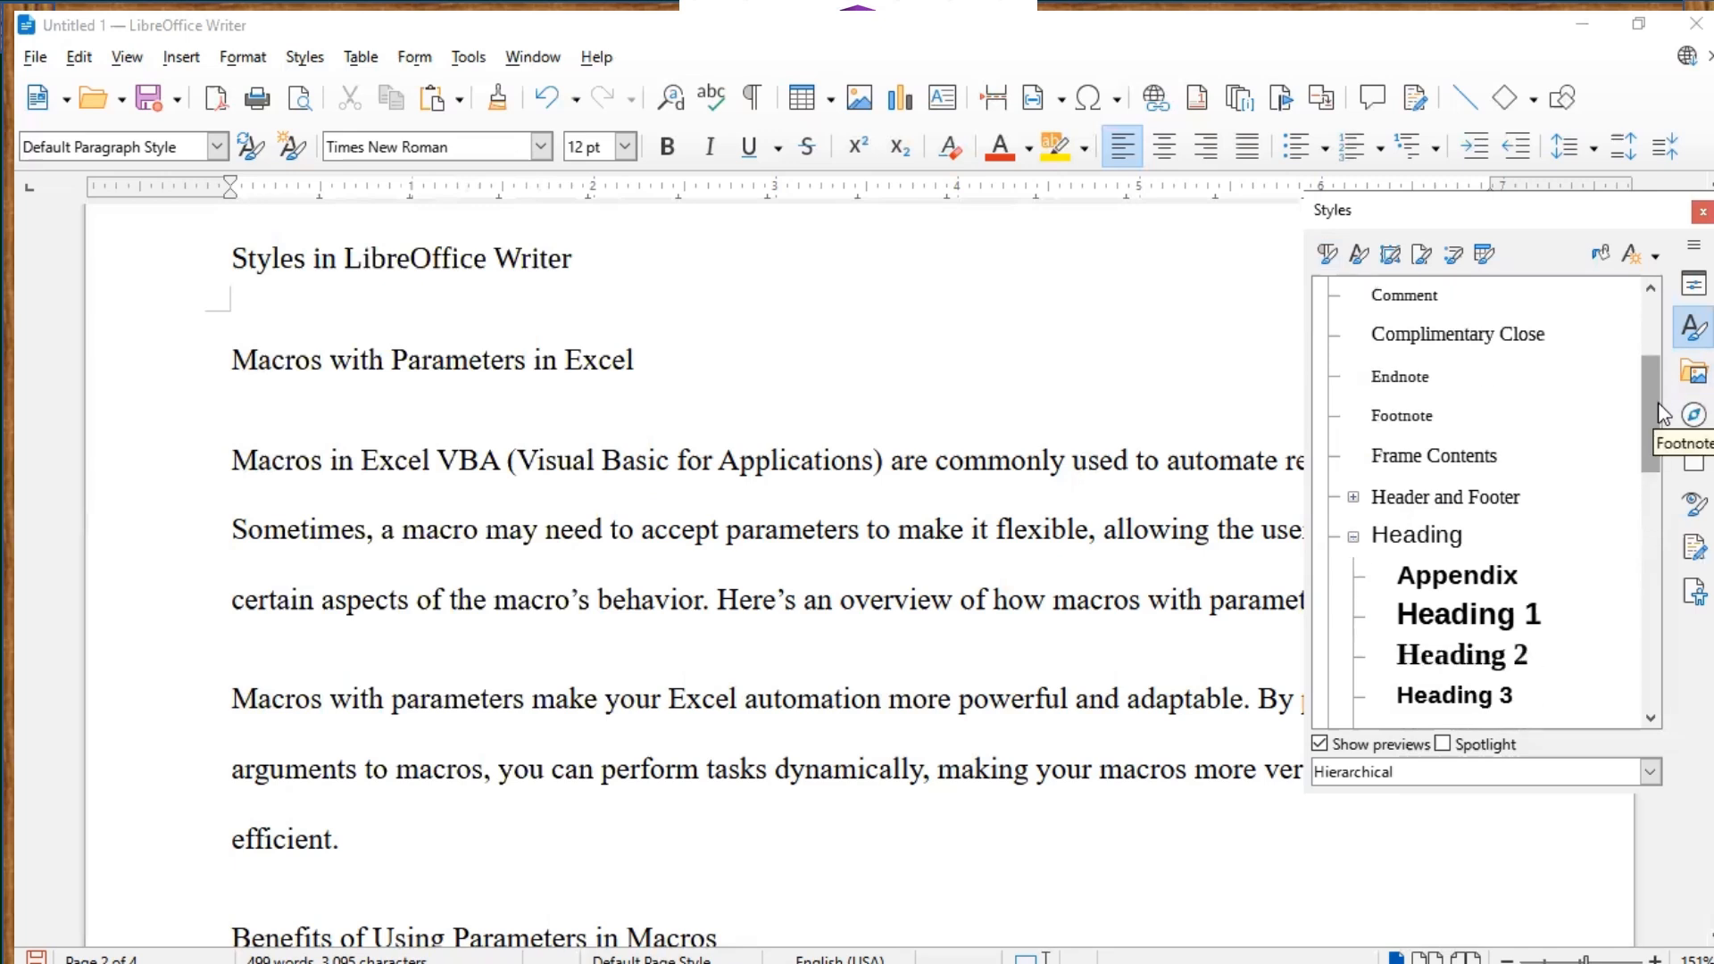
Apply the Heading 1 paragraph style to the title "Macros with Parameters in Excel".
{"action": "left_click", "coordinate": [234, 360]}
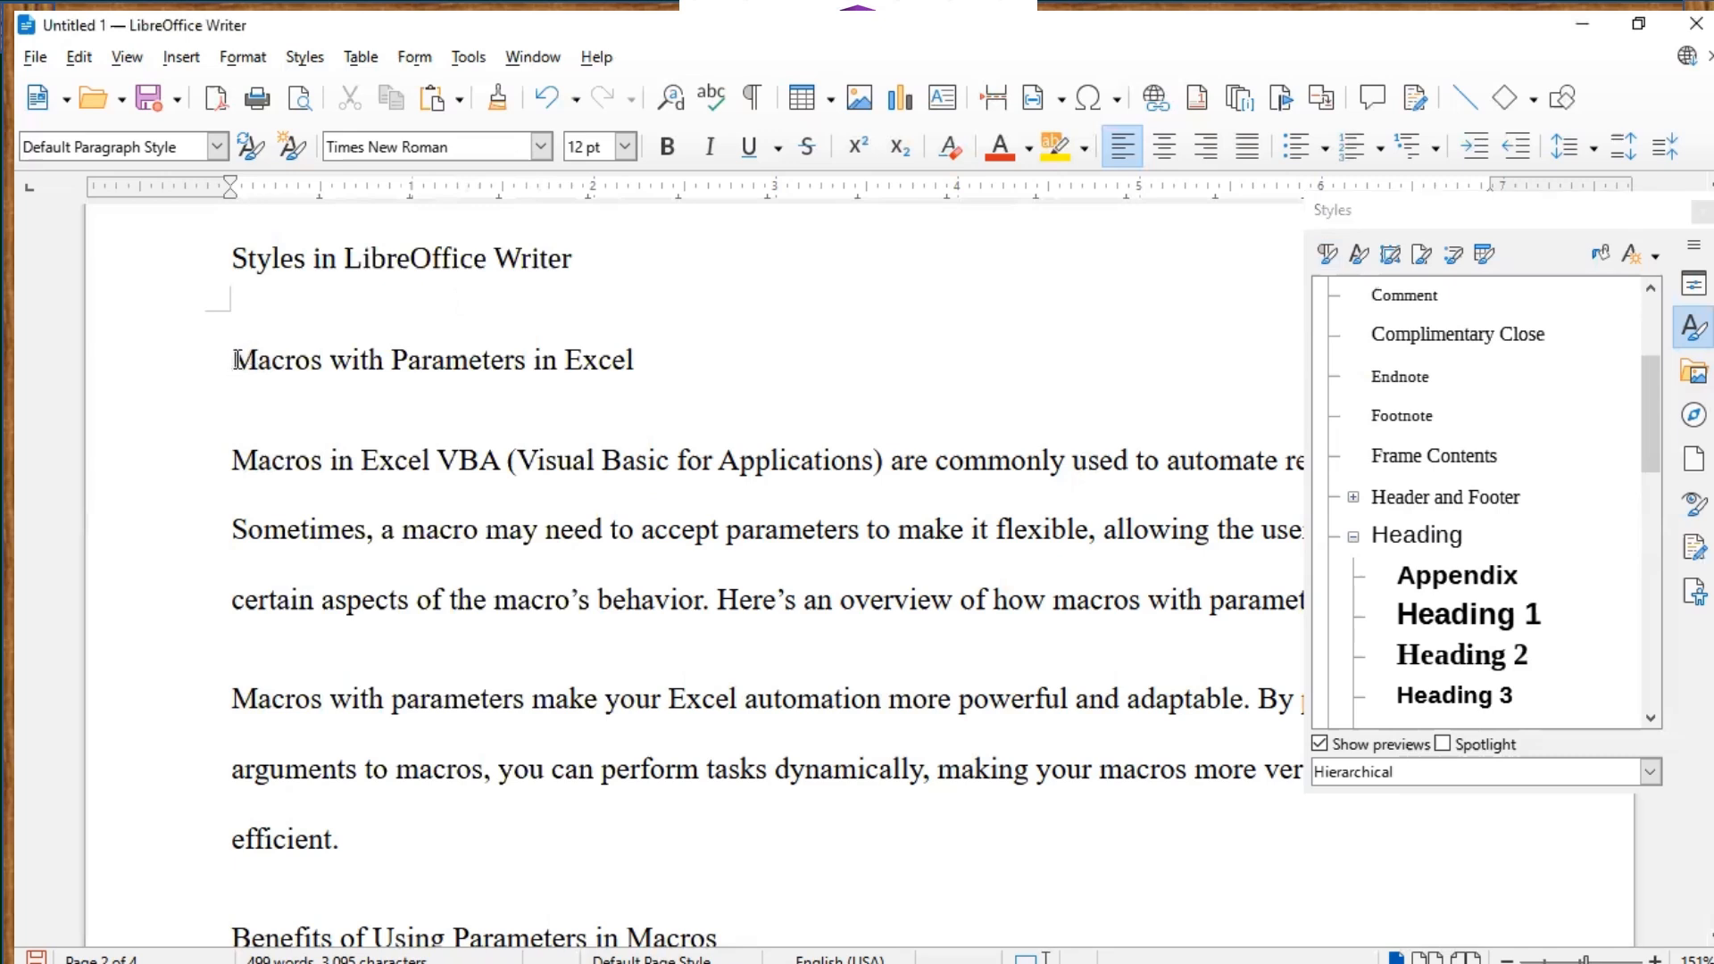
{"action": "left_click", "coordinate": [643, 353], "text": "shift"}
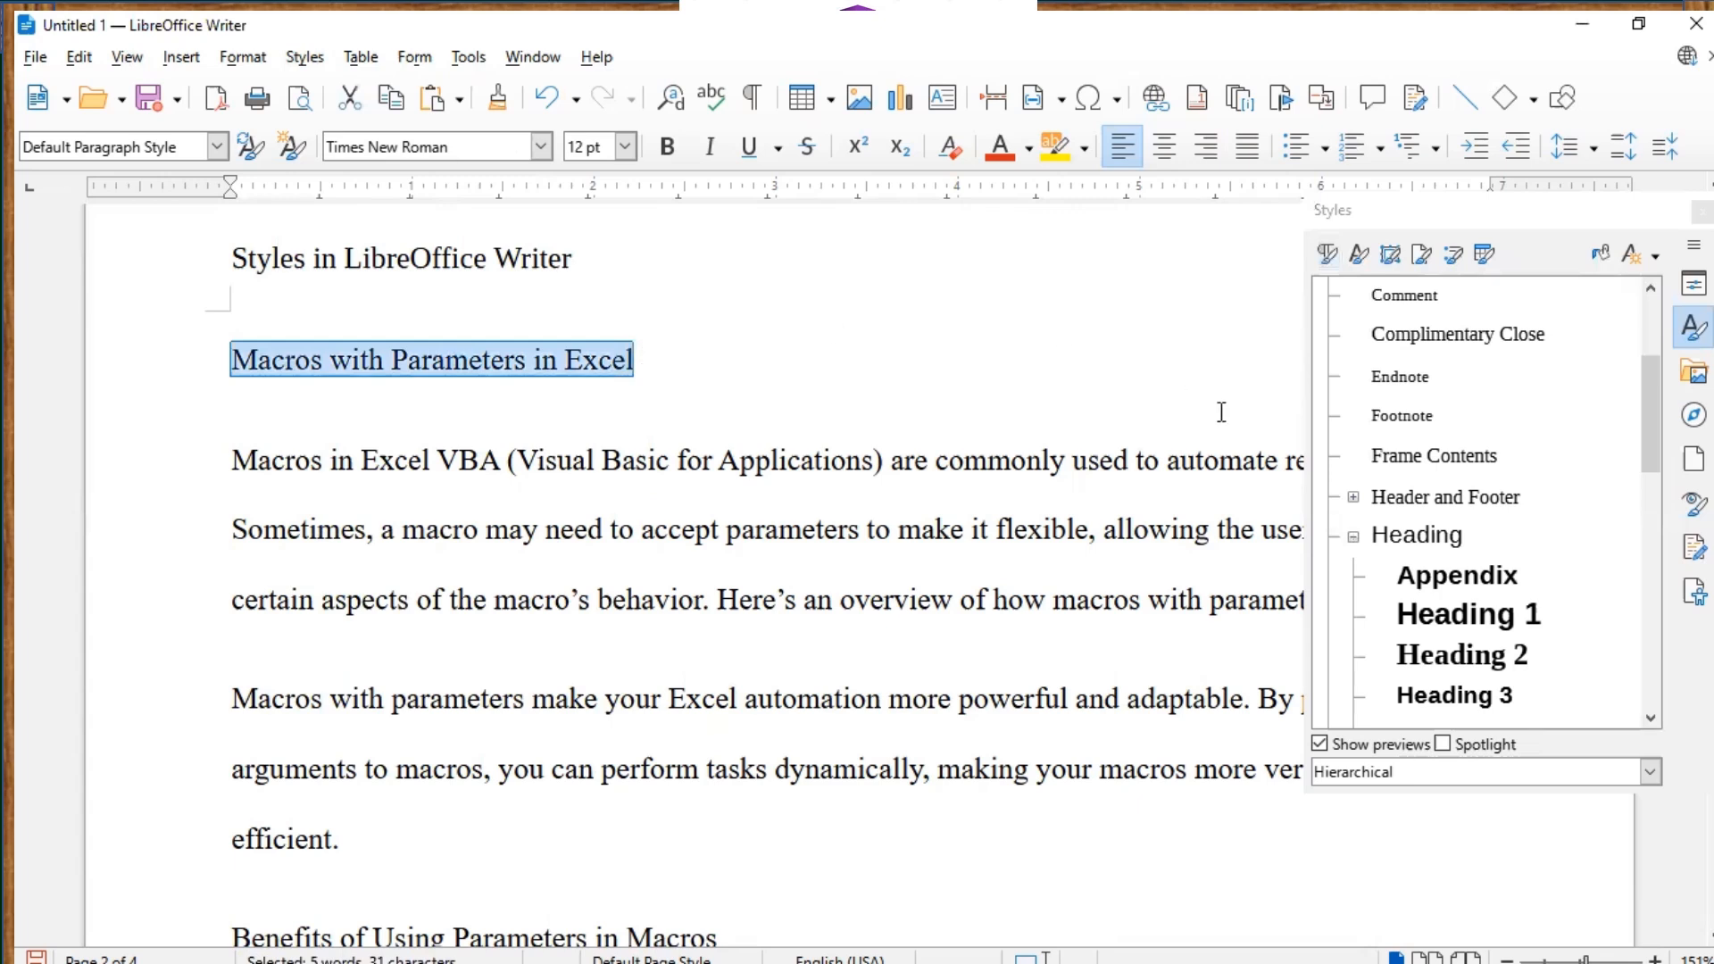
{"action": "left_click", "coordinate": [1461, 614]}
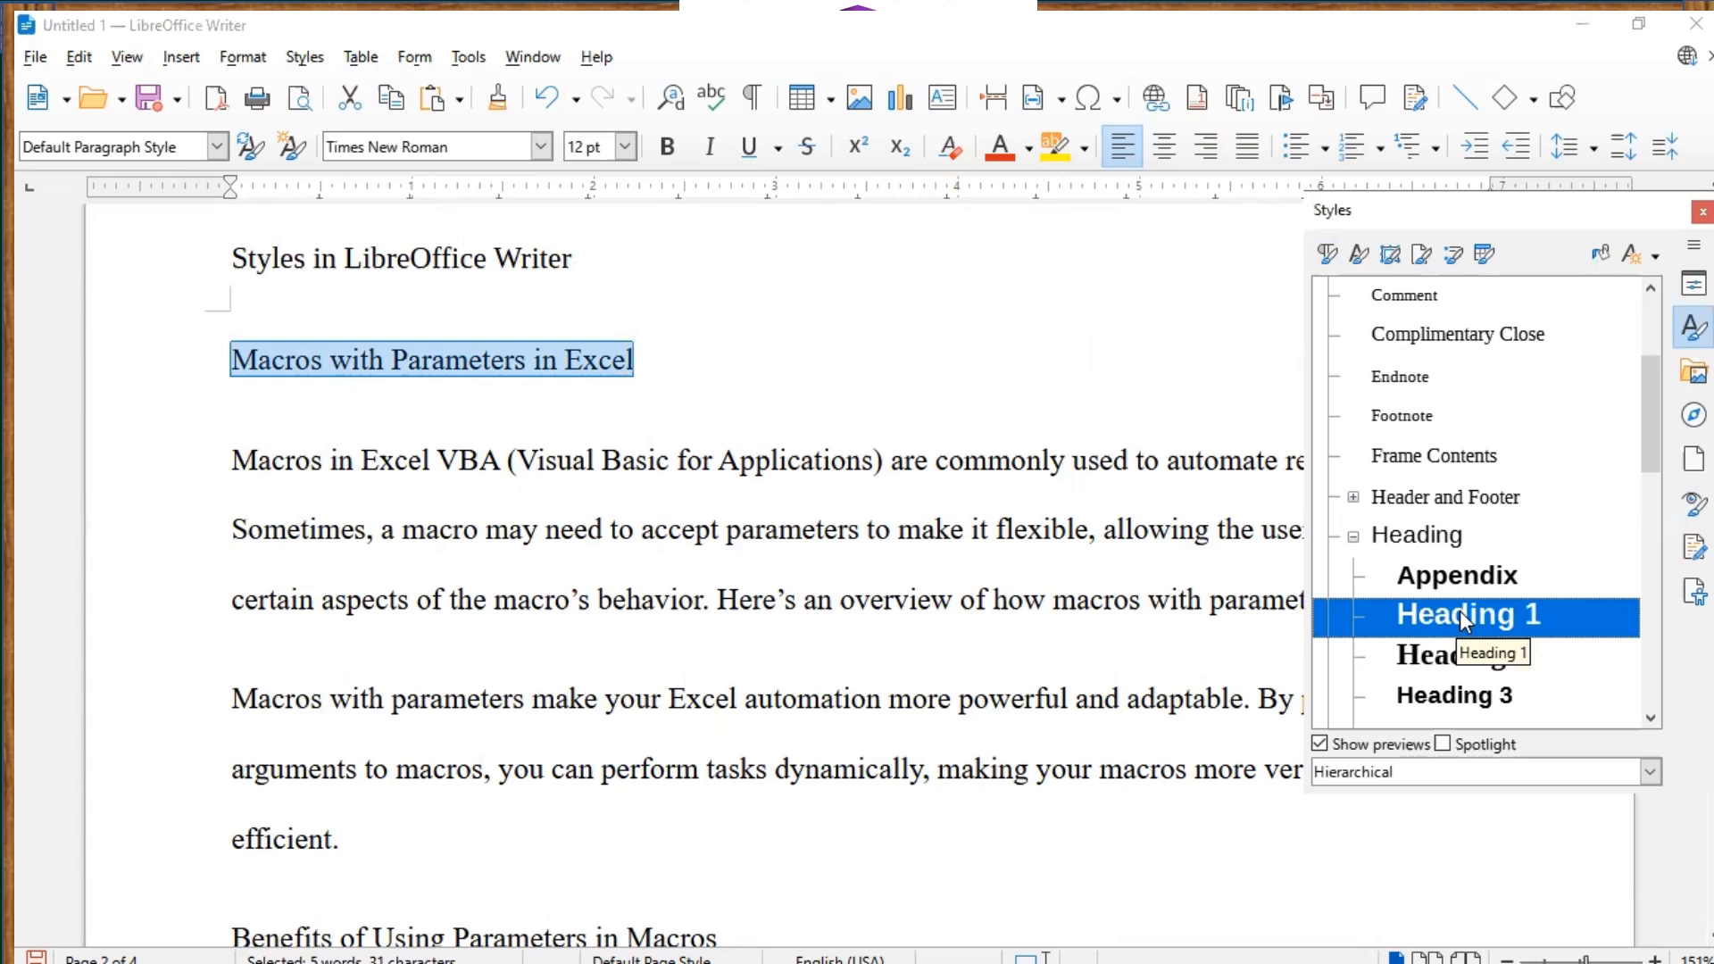
{"action": "double_click", "coordinate": [1461, 612]}
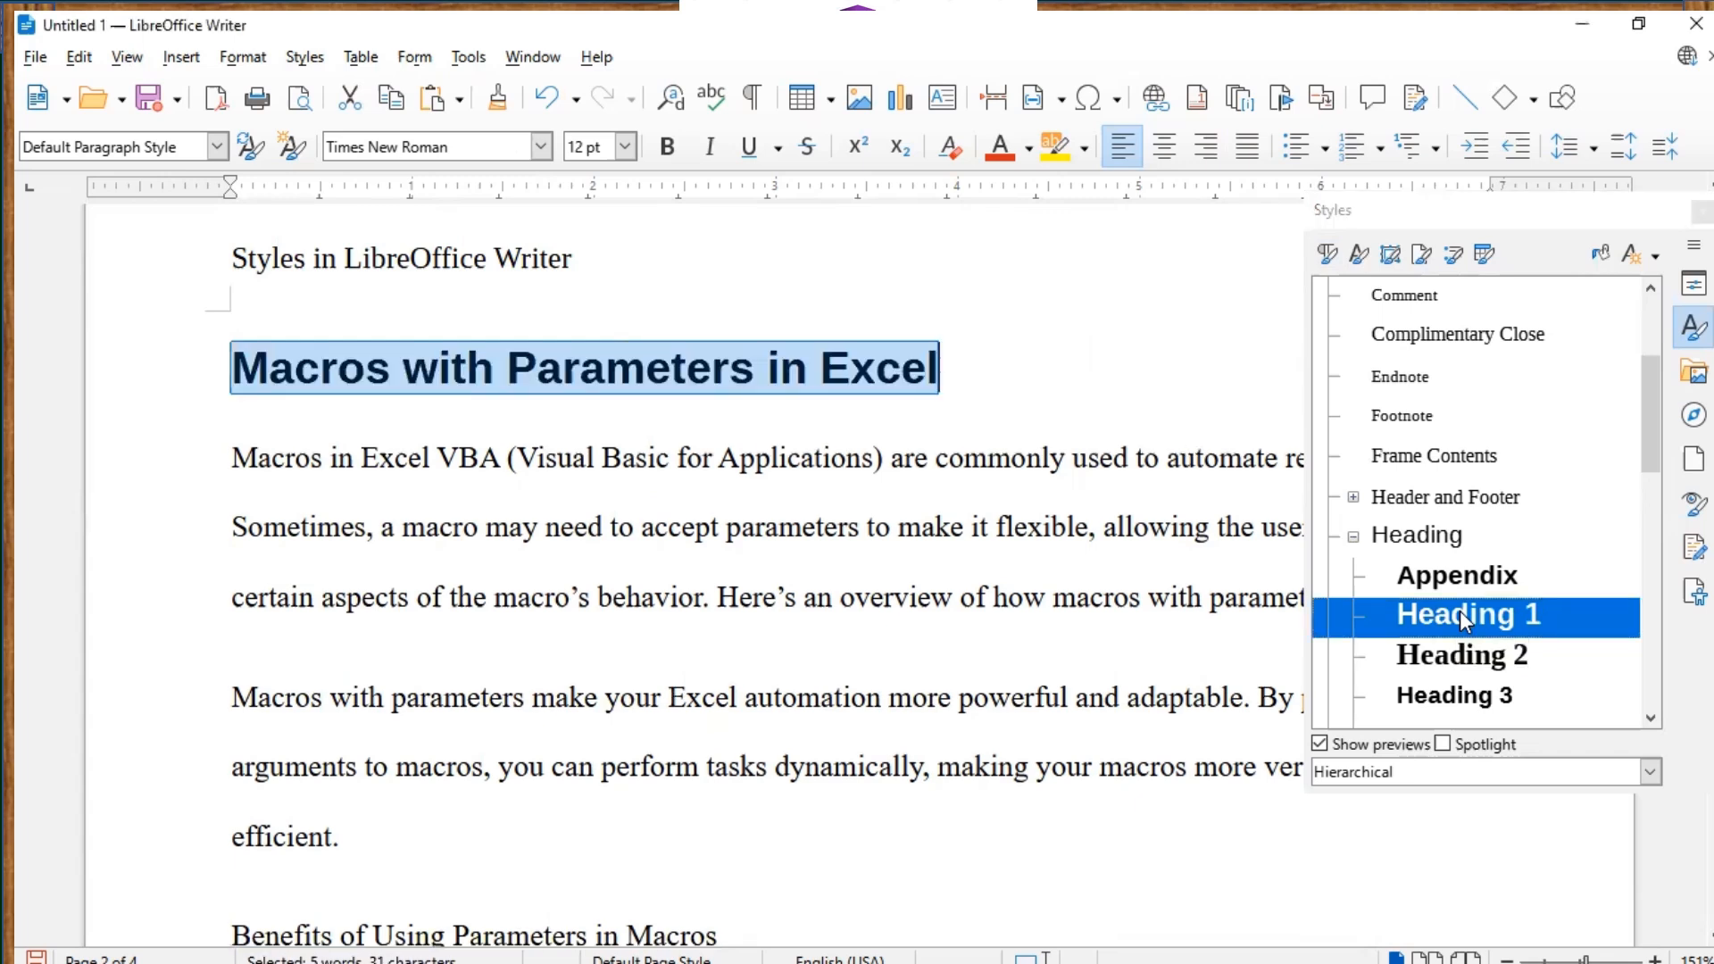
{"action": "left_click", "coordinate": [1034, 375]}
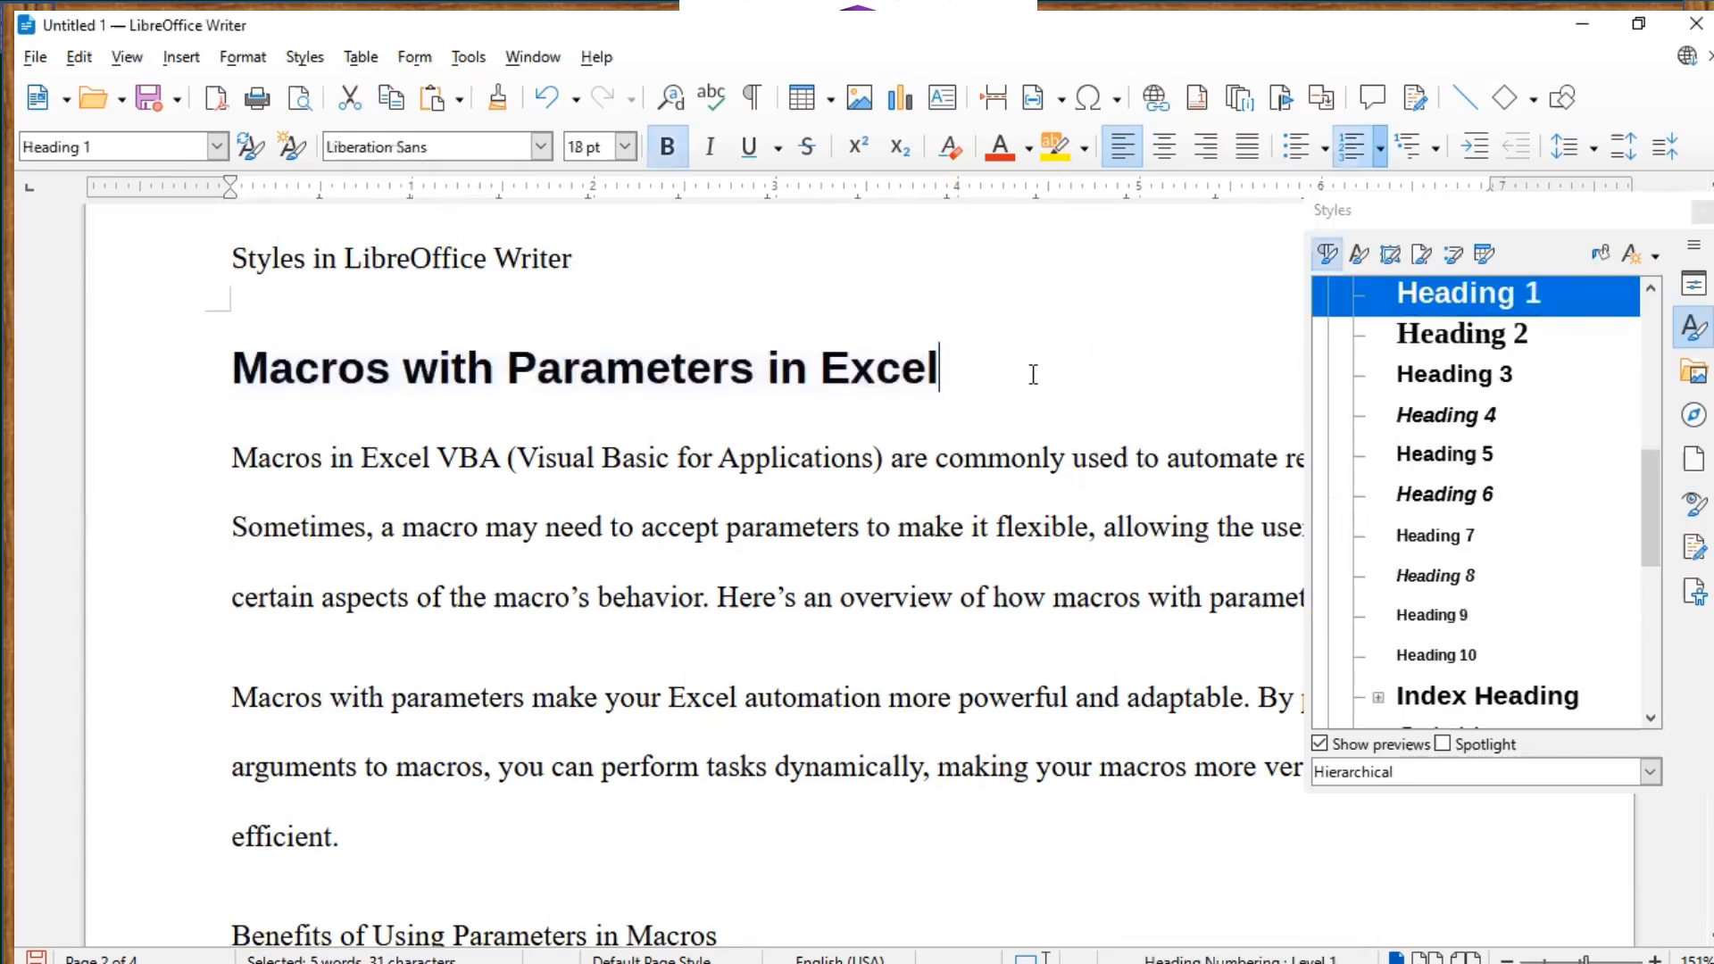
{"action": "left_click", "coordinate": [855, 594]}
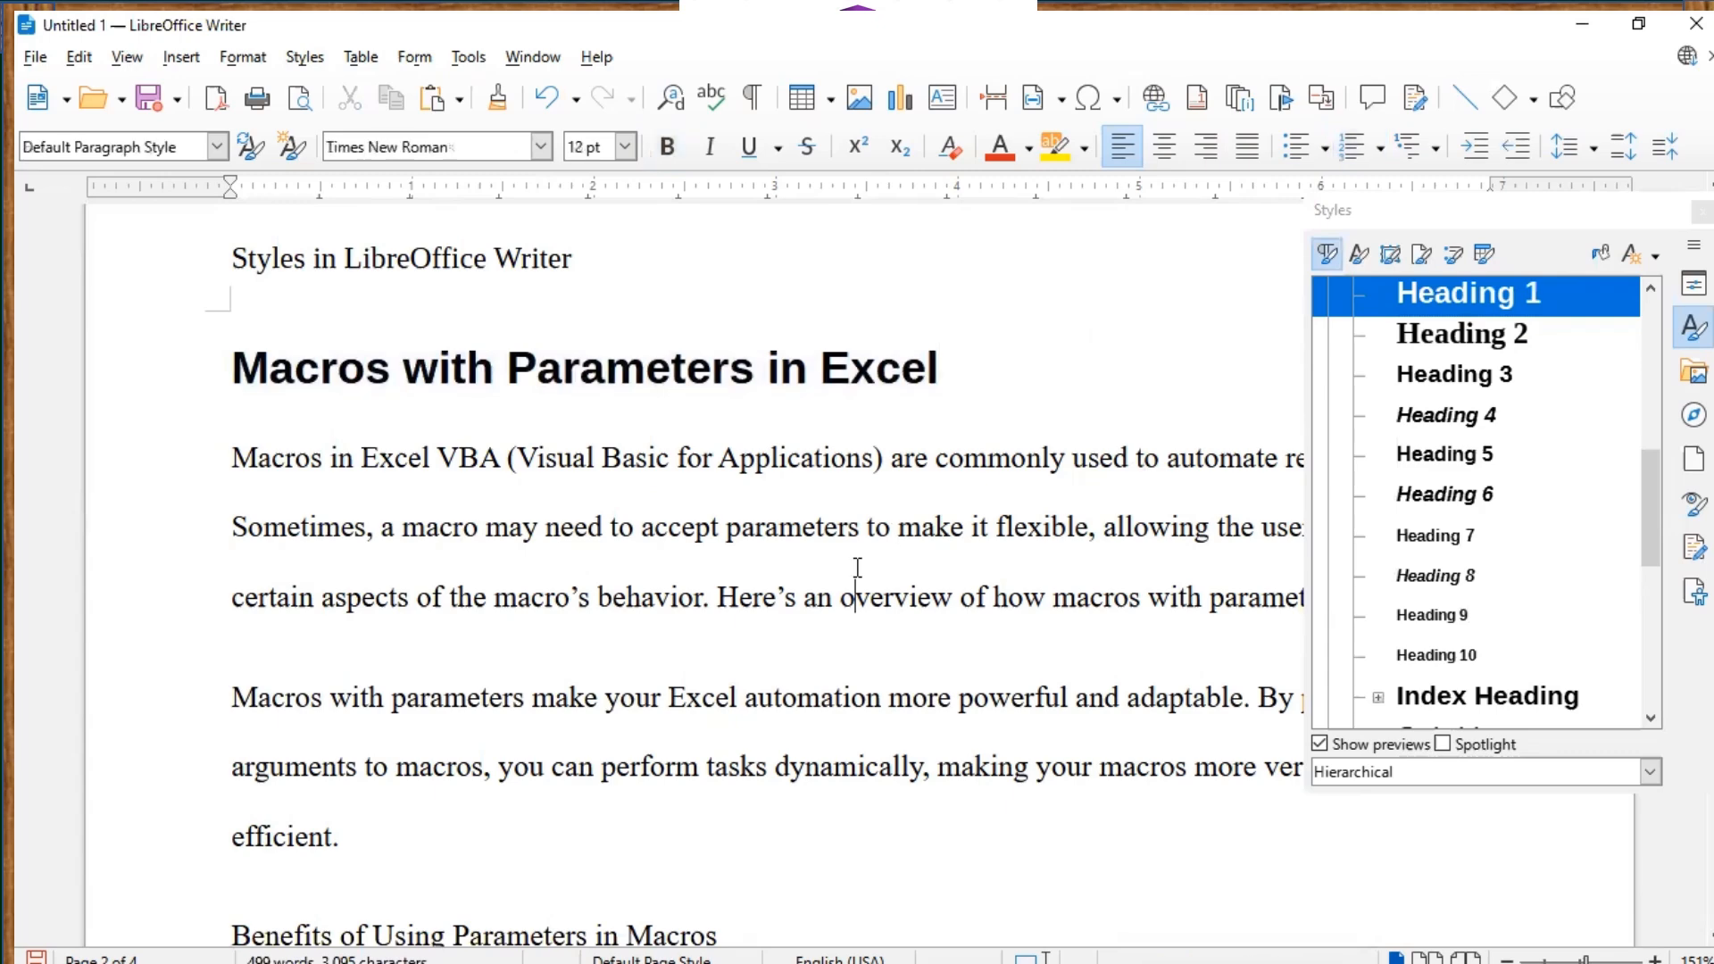
Apply the Heading 1 paragraph style to the title "Subtotals in Excel" on page 3.
{"action": "scroll", "coordinate": [857, 528], "scroll_direction": "down", "scroll_amount": 3}
{"action": "scroll", "coordinate": [860, 530], "scroll_direction": "down", "scroll_amount": 12}
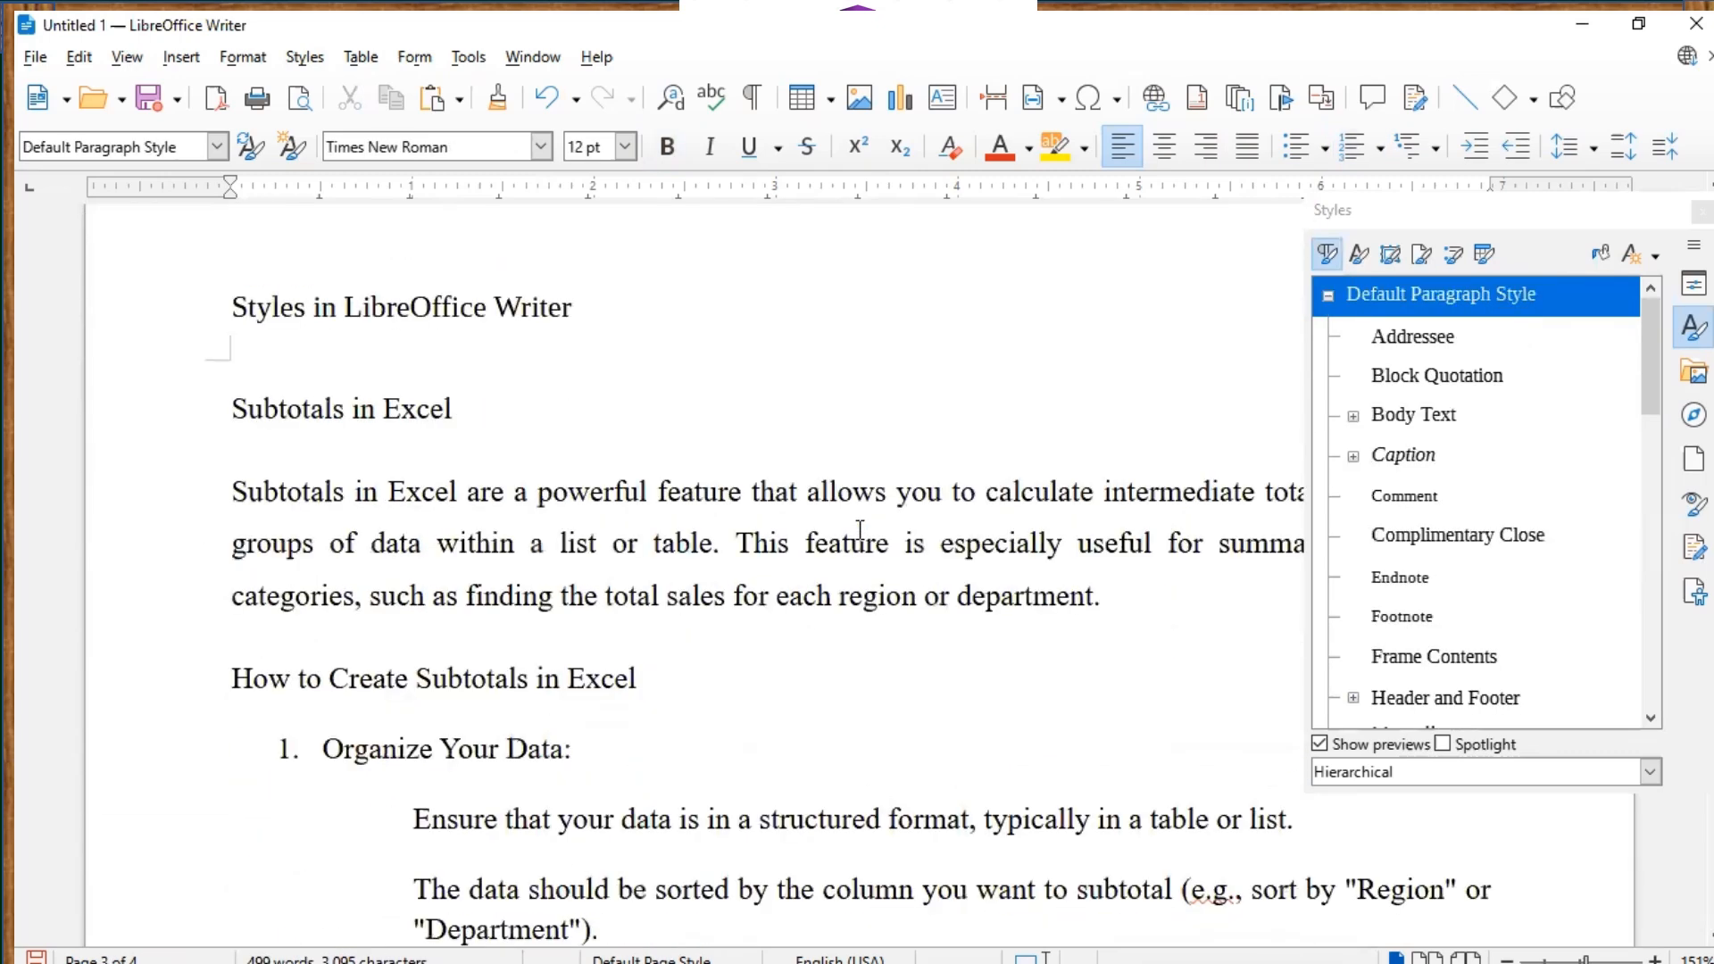
{"action": "left_click", "coordinate": [236, 408]}
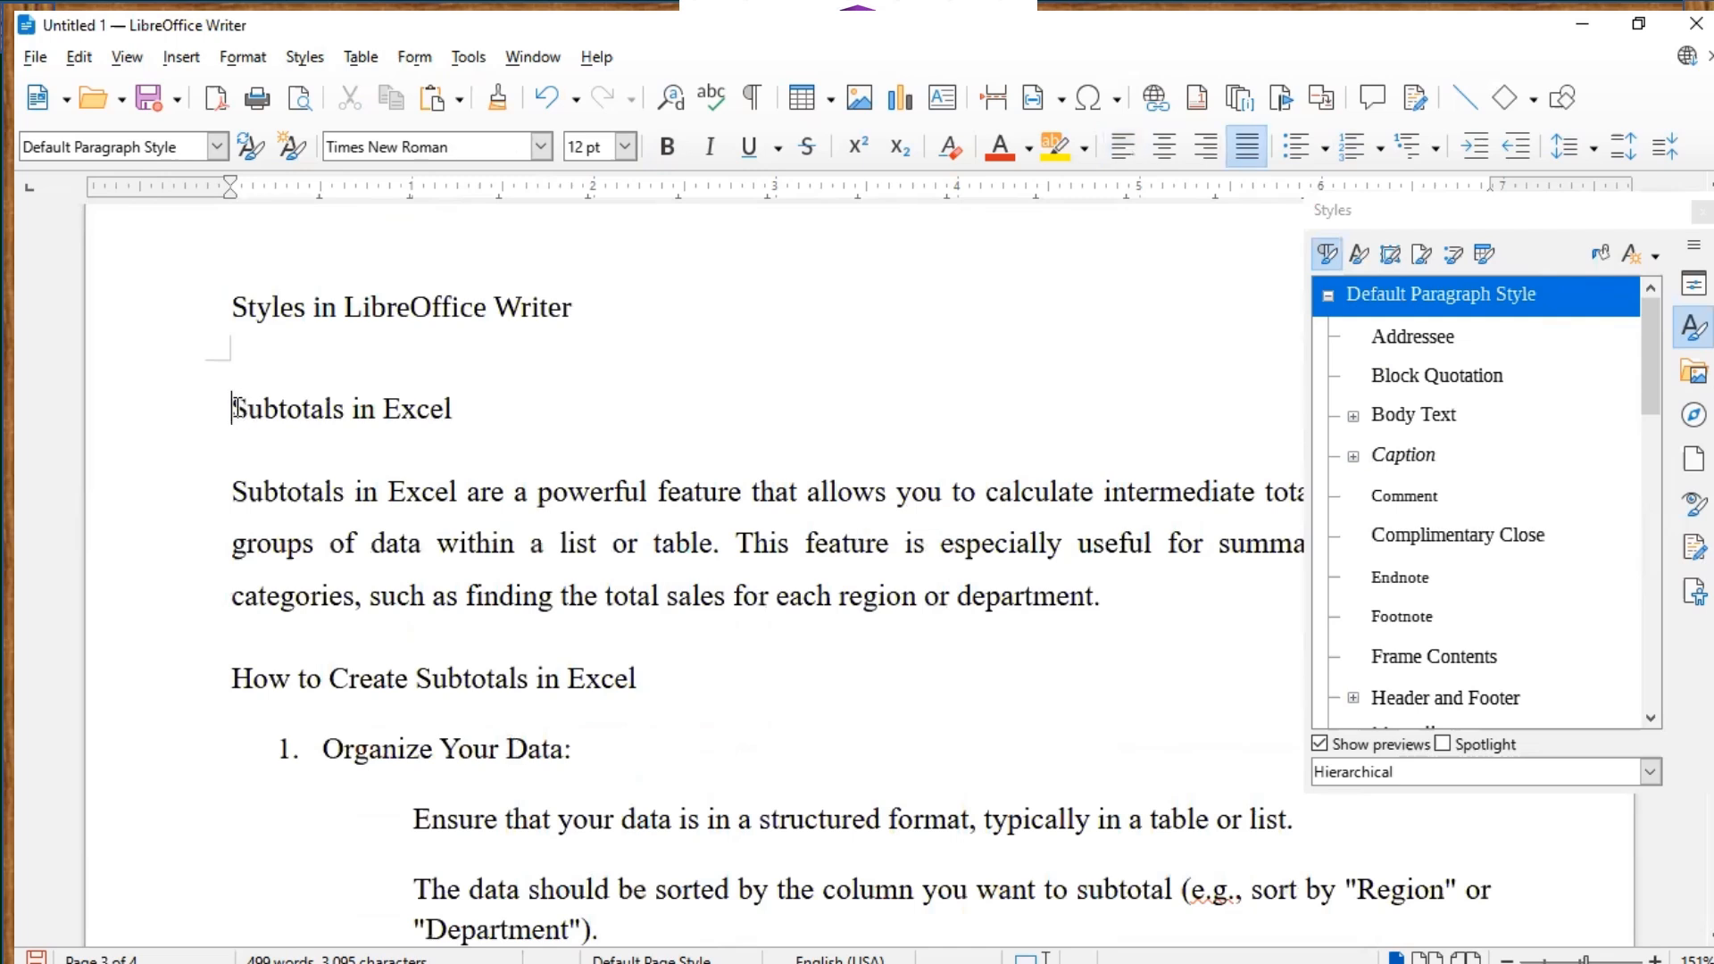
{"action": "left_click", "coordinate": [460, 408], "text": "shift"}
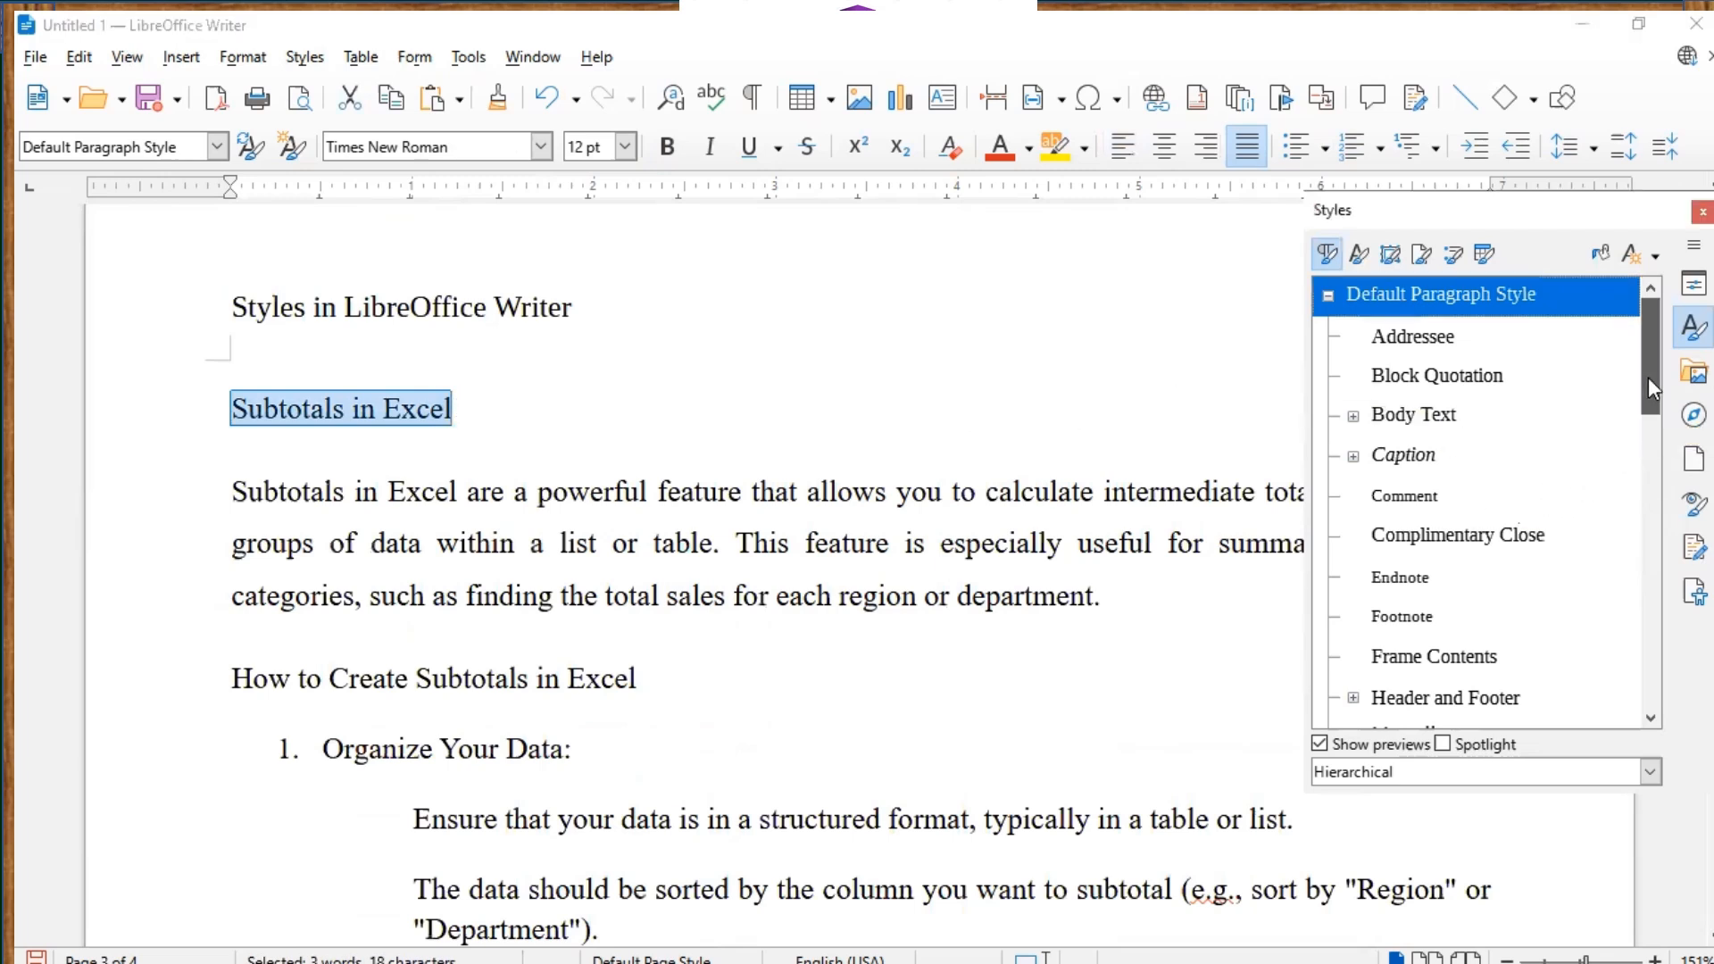
{"action": "left_click_drag", "start_coordinate": [1648, 376], "coordinate": [1651, 430]}
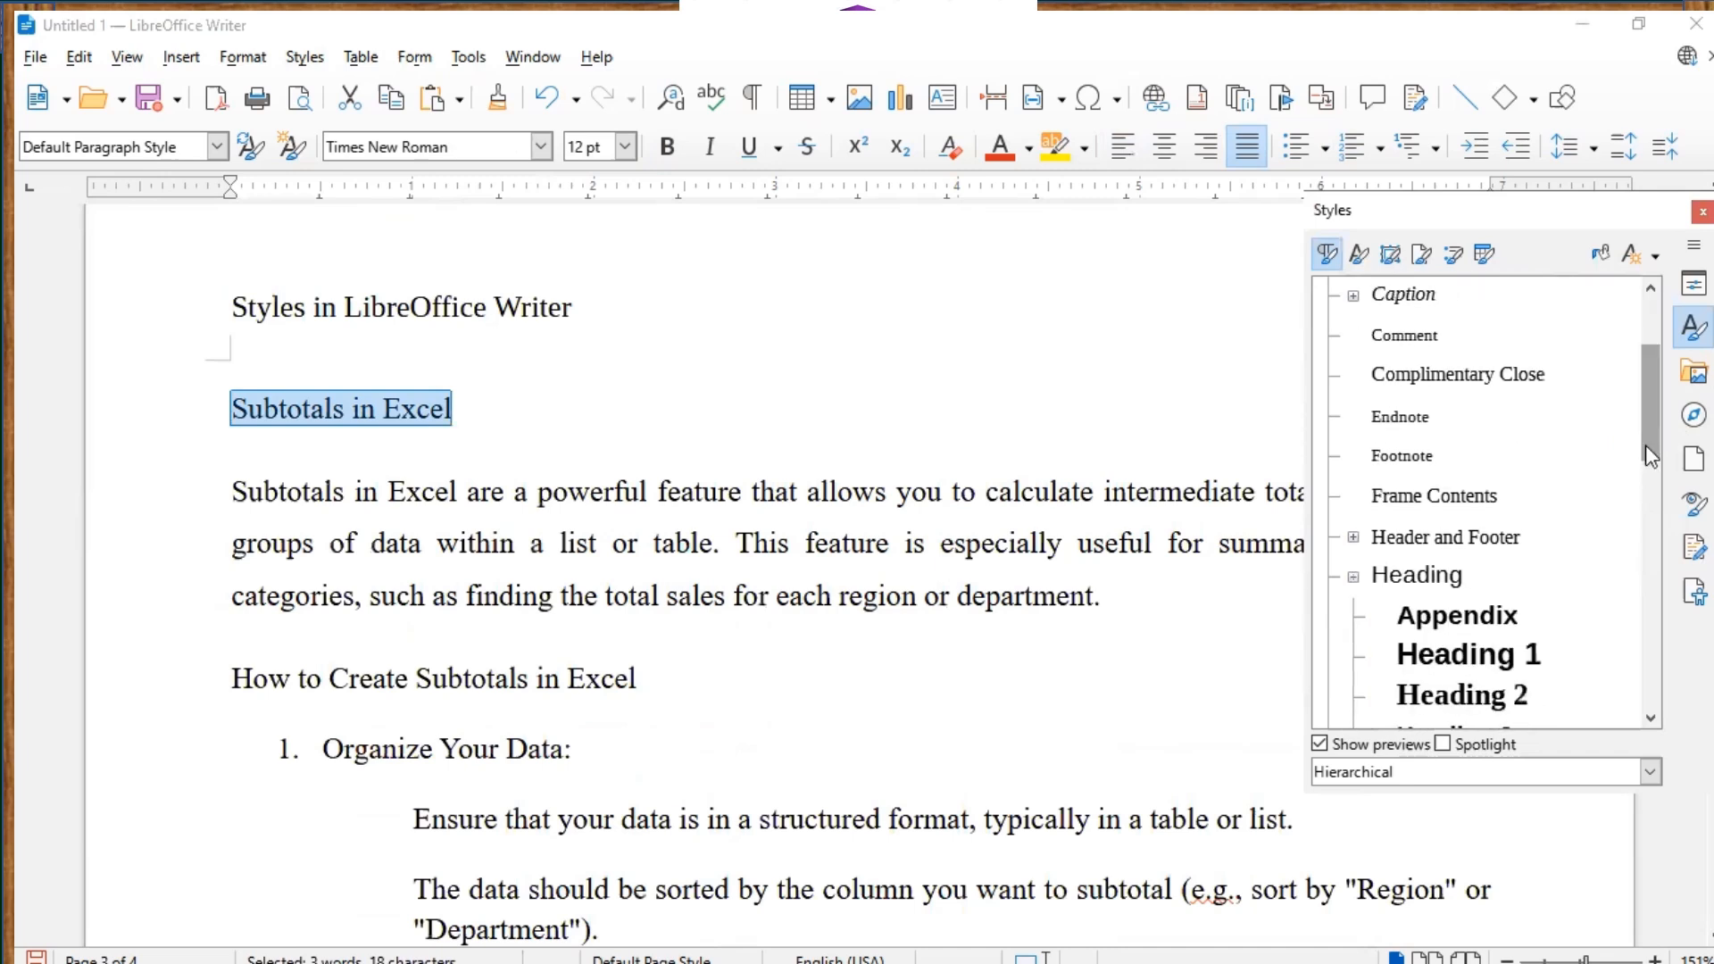
{"action": "double_click", "coordinate": [1472, 658]}
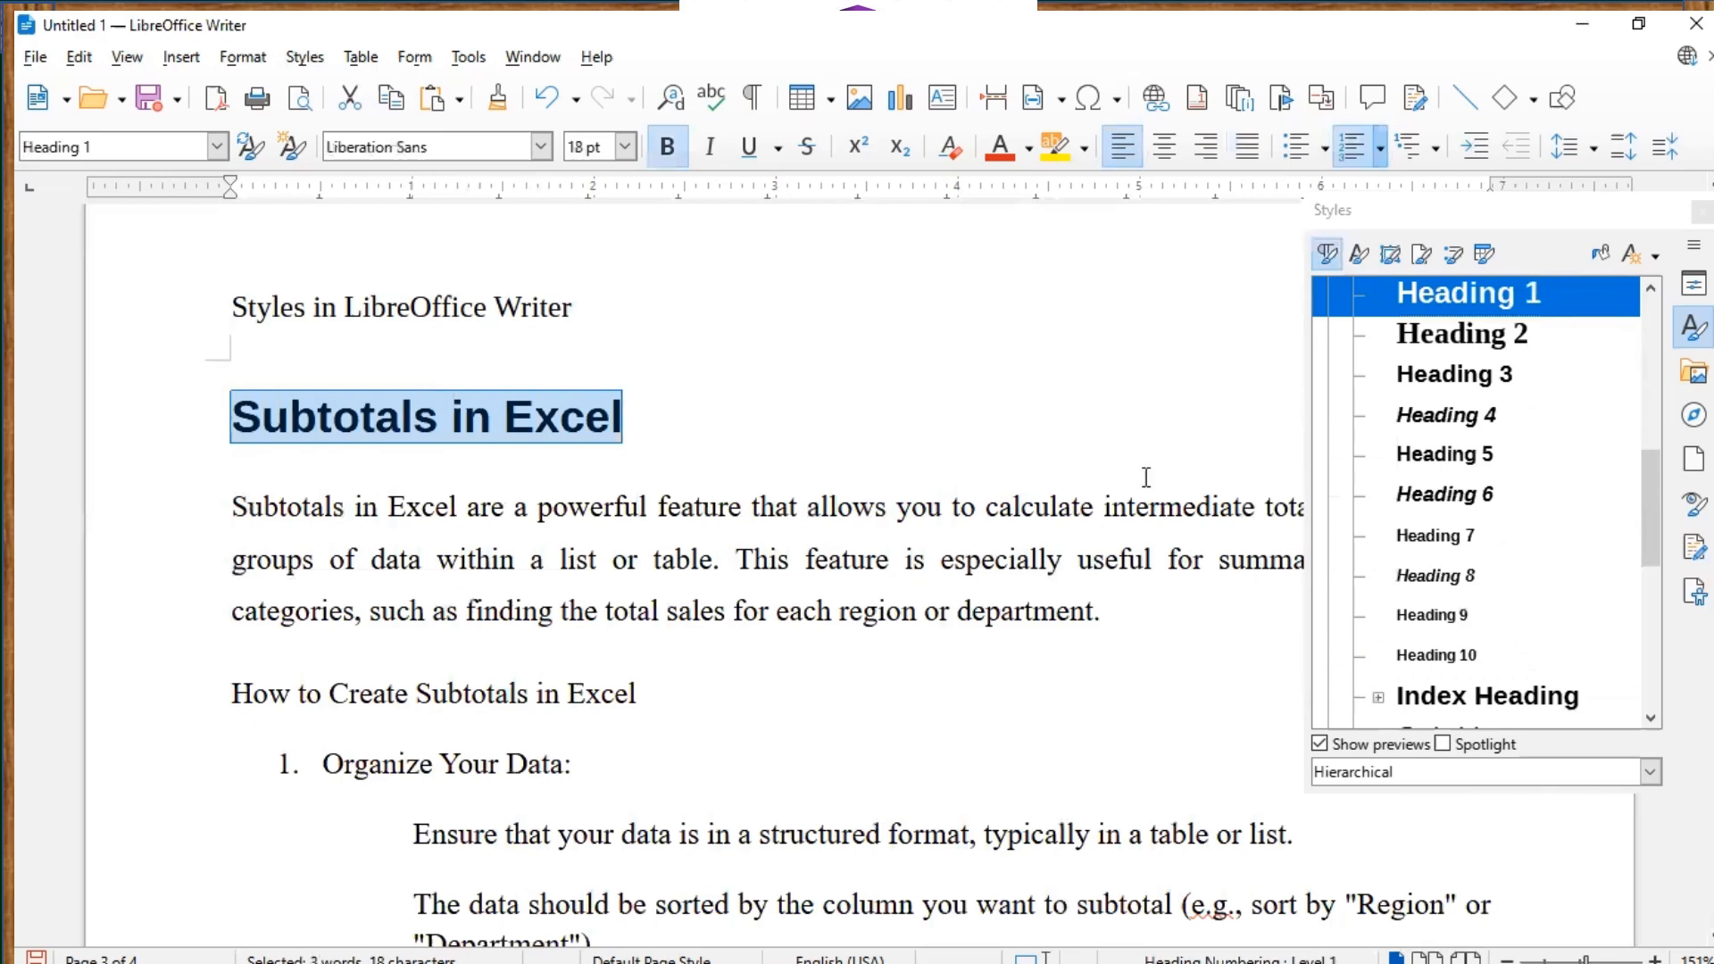
{"action": "left_click", "coordinate": [1031, 678]}
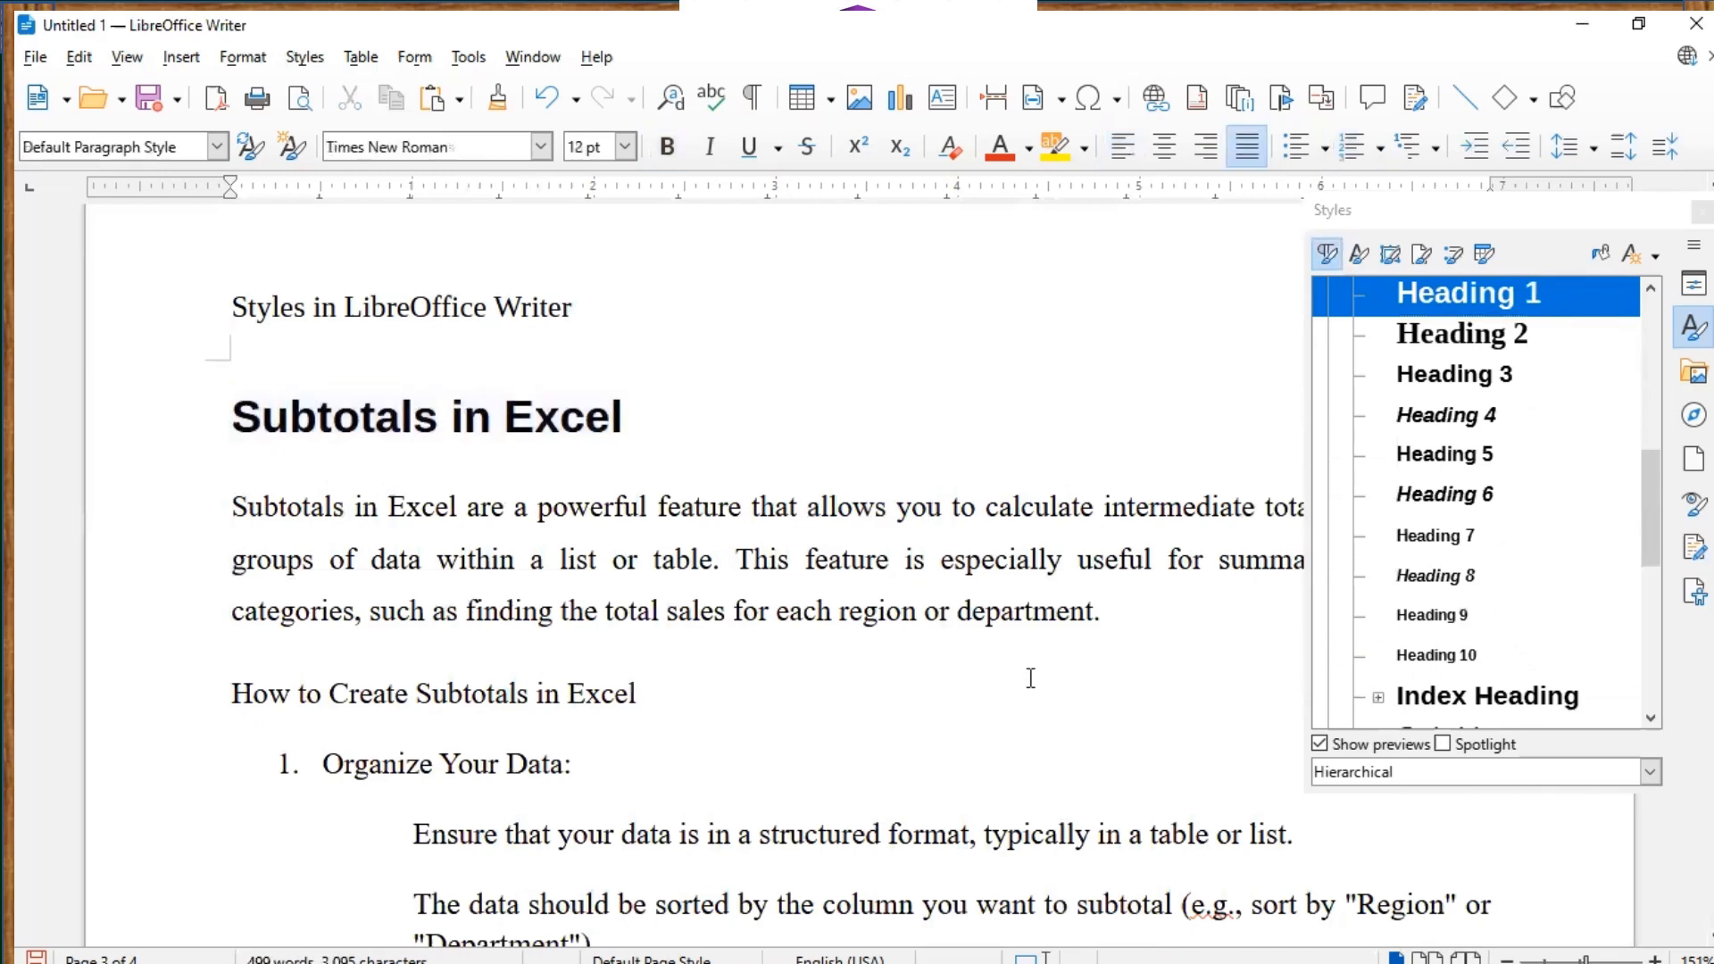
Apply the Heading 1 paragraph style to the title "What-If Analysis" below the table on page 4.
{"action": "scroll", "coordinate": [1031, 679], "scroll_direction": "down", "scroll_amount": 15}
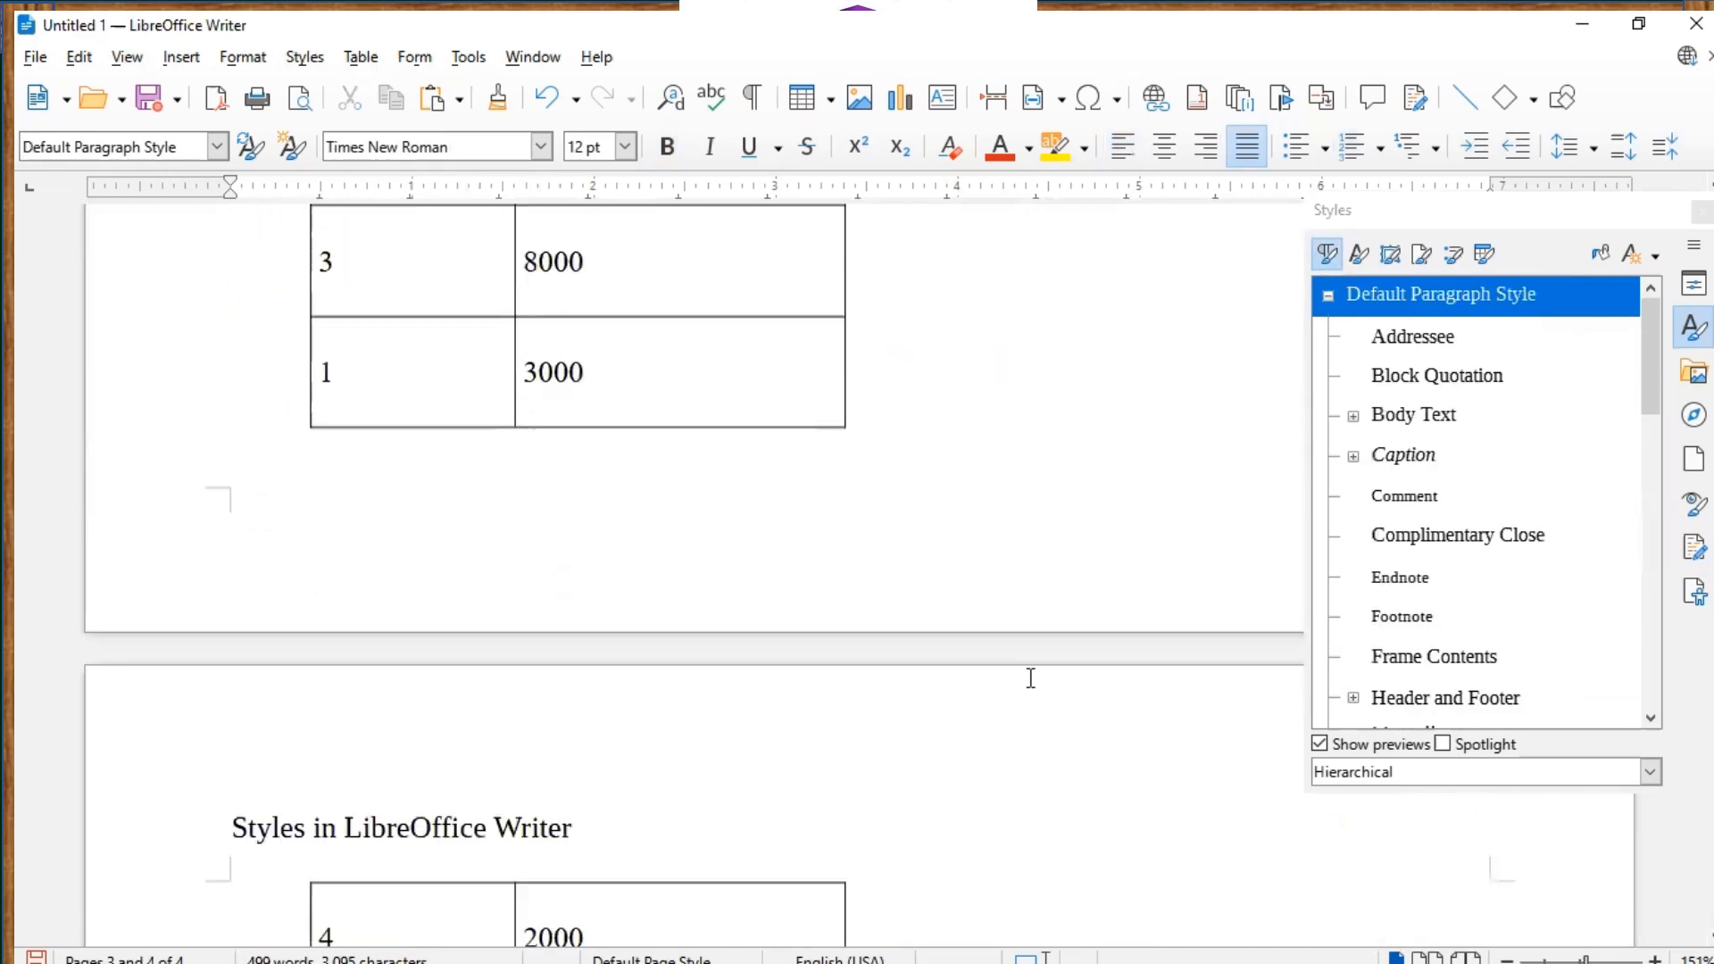
{"action": "scroll", "coordinate": [1031, 679], "scroll_direction": "down", "scroll_amount": 8}
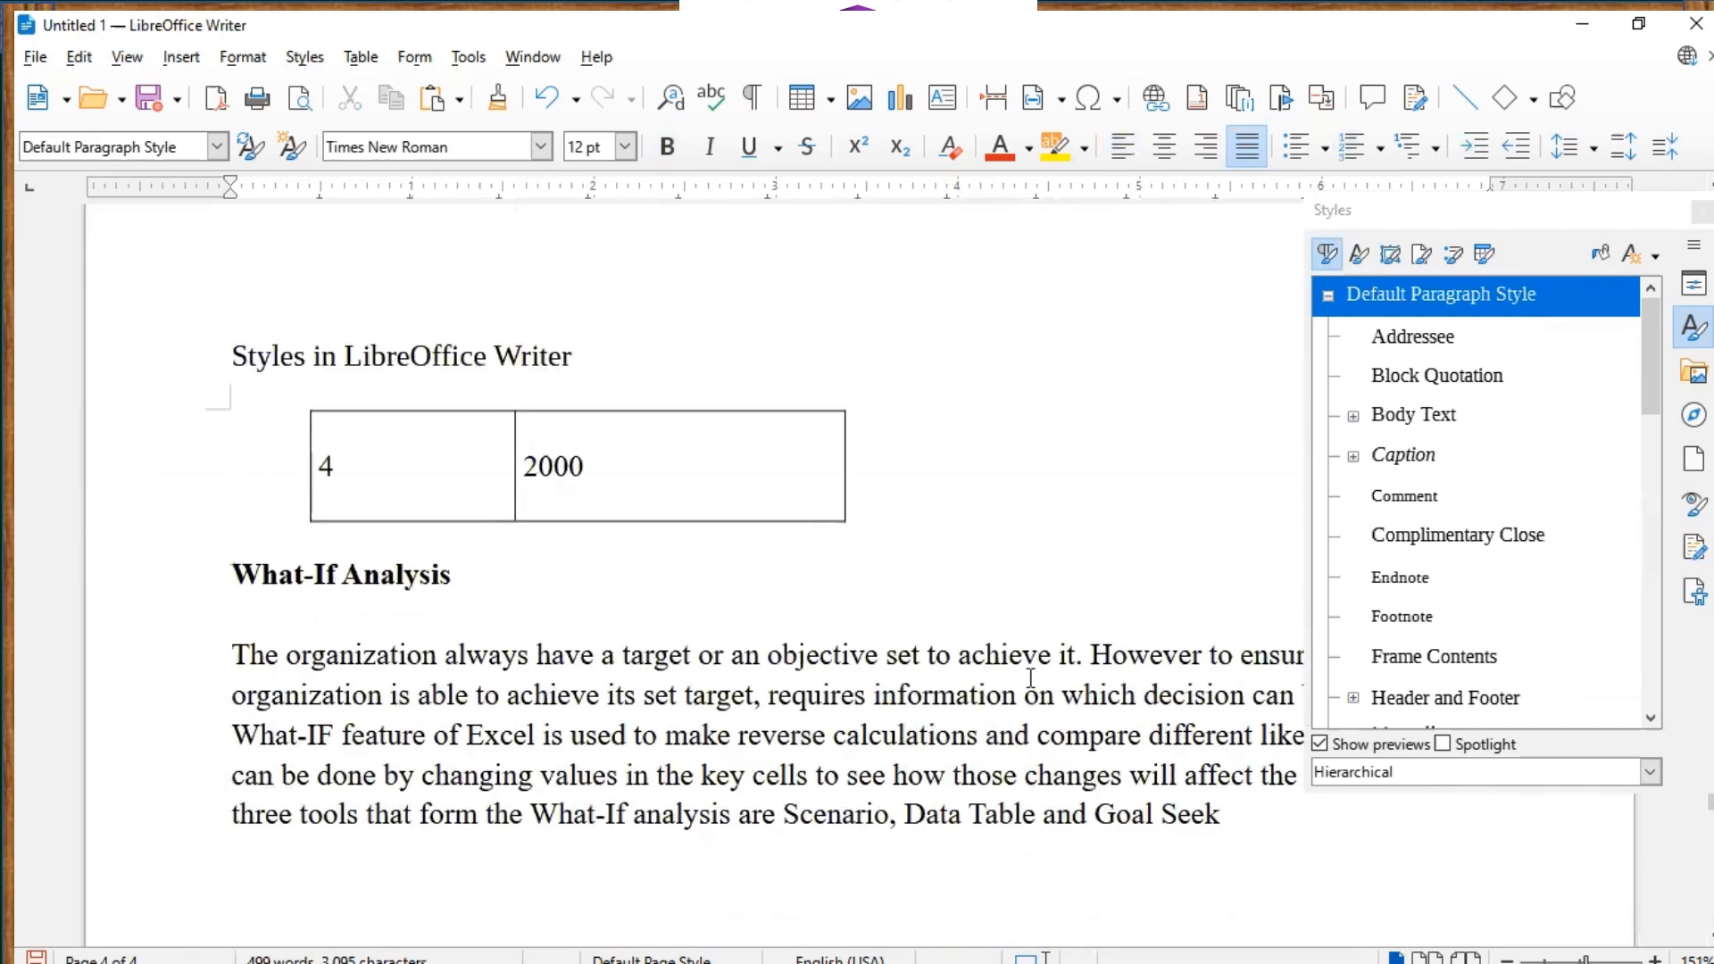
{"action": "left_click", "coordinate": [237, 568]}
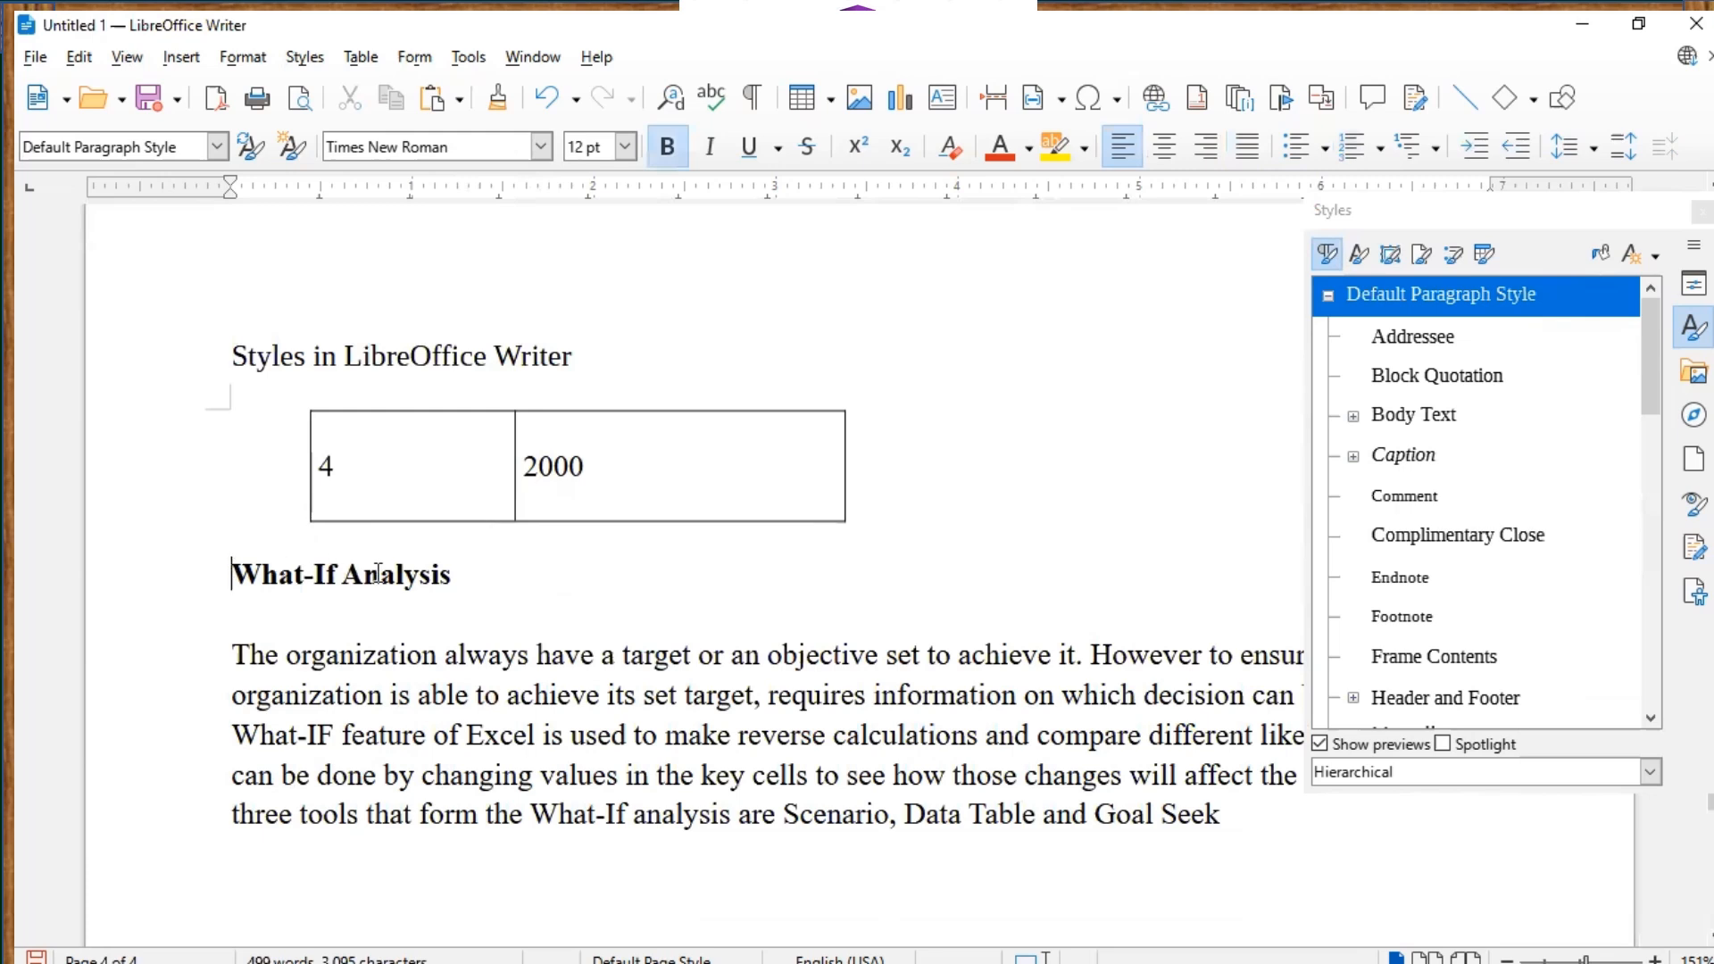
{"action": "left_click", "coordinate": [450, 576], "text": "shift"}
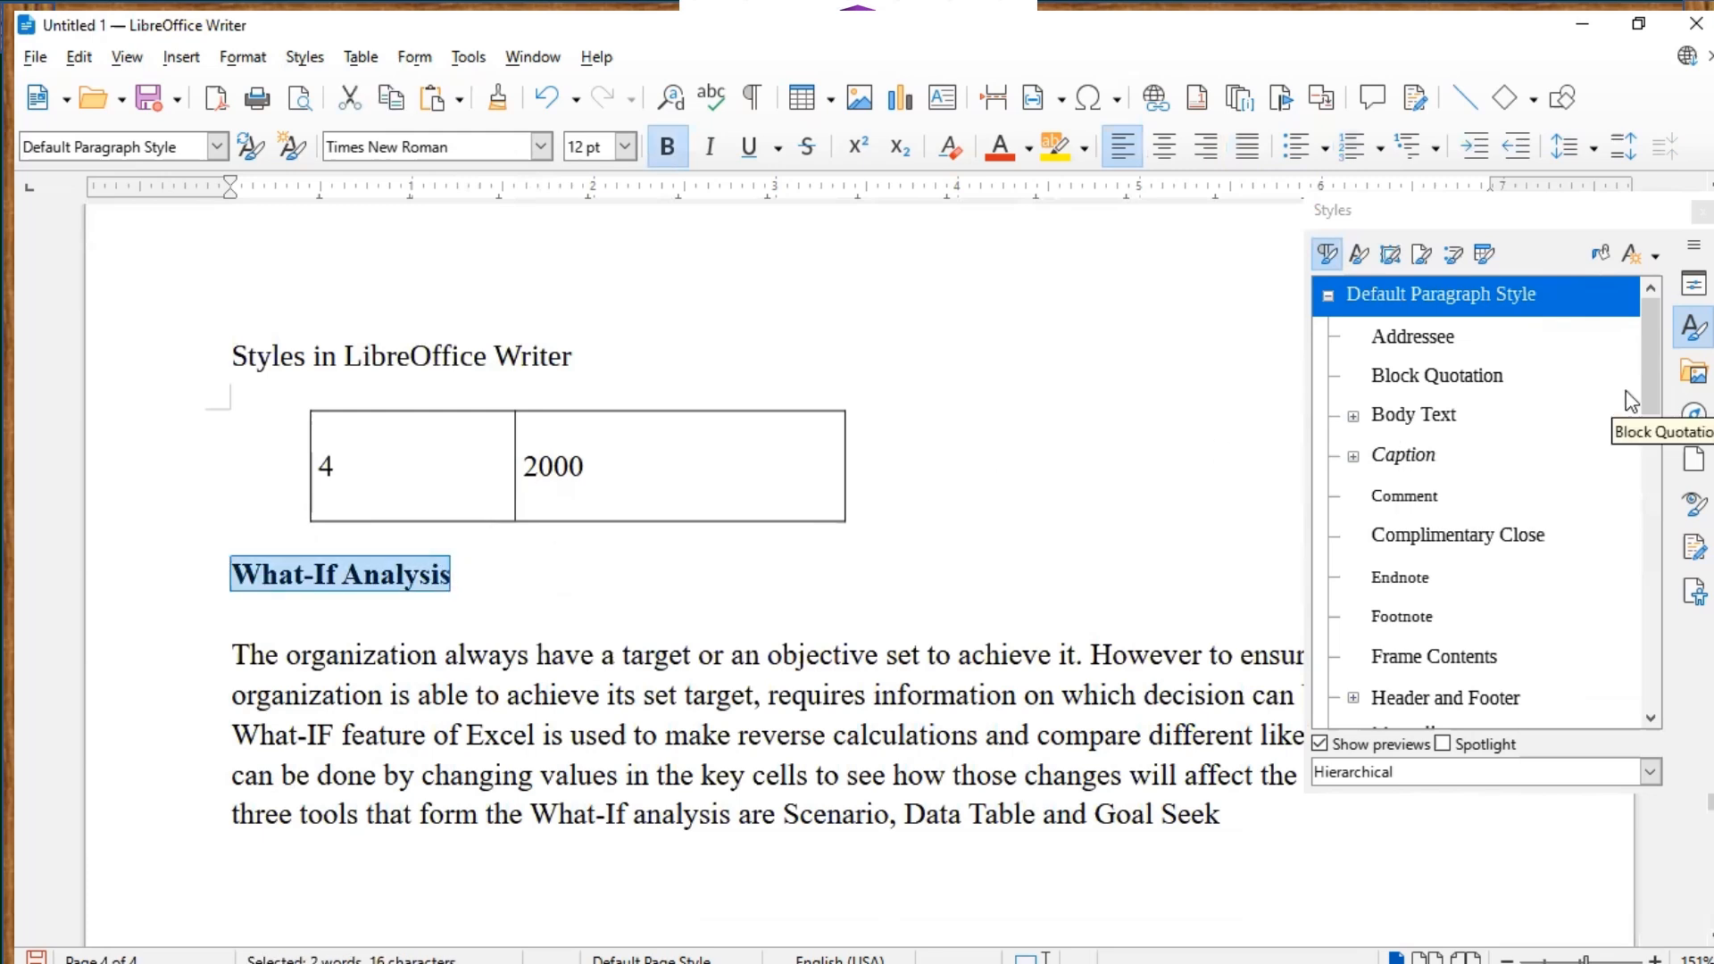
{"action": "left_click_drag", "start_coordinate": [1658, 356], "coordinate": [1643, 440]}
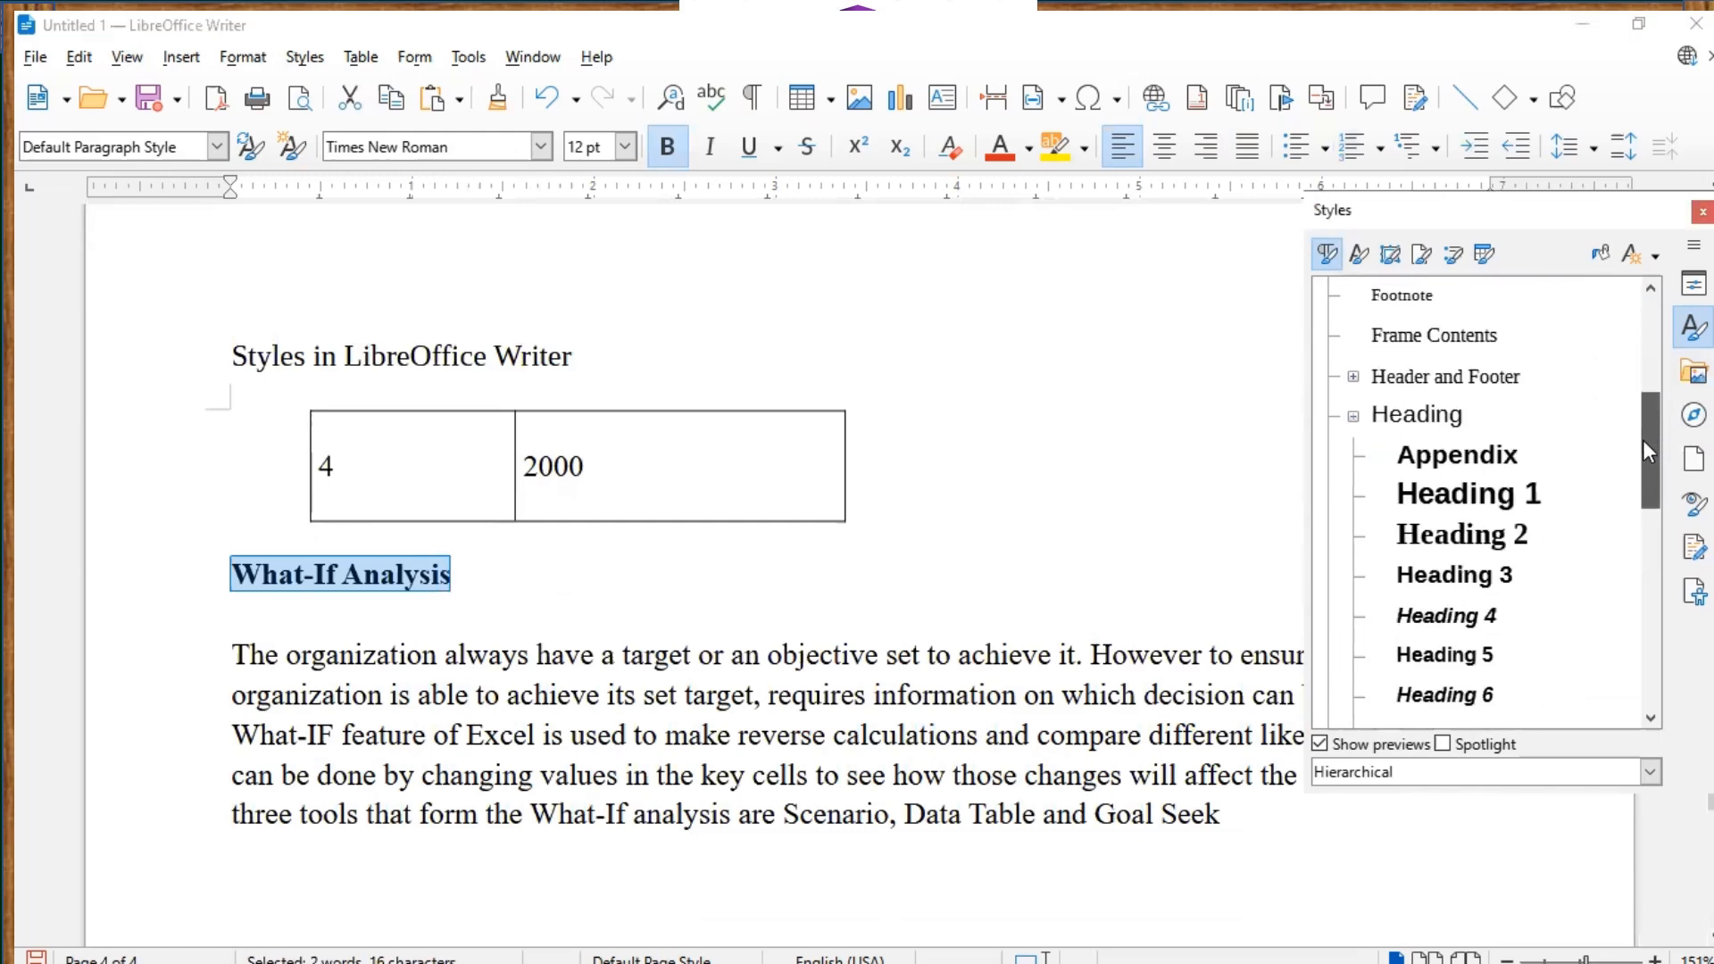
{"action": "double_click", "coordinate": [1444, 496]}
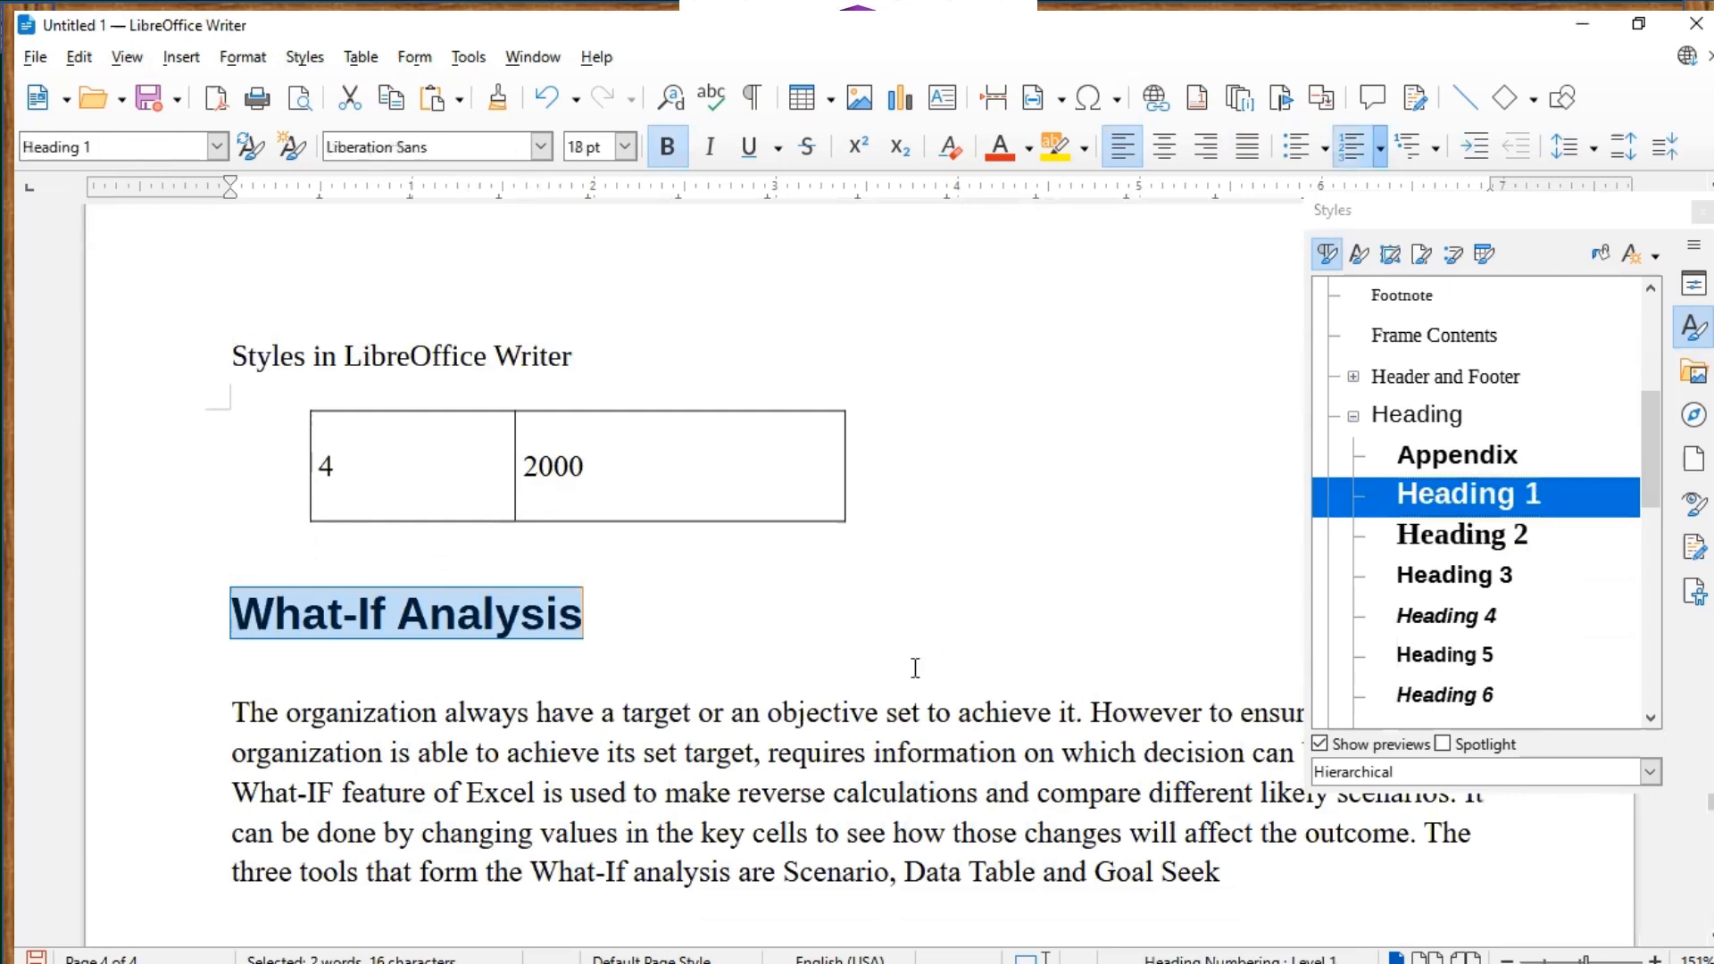
{"action": "left_click", "coordinate": [755, 633]}
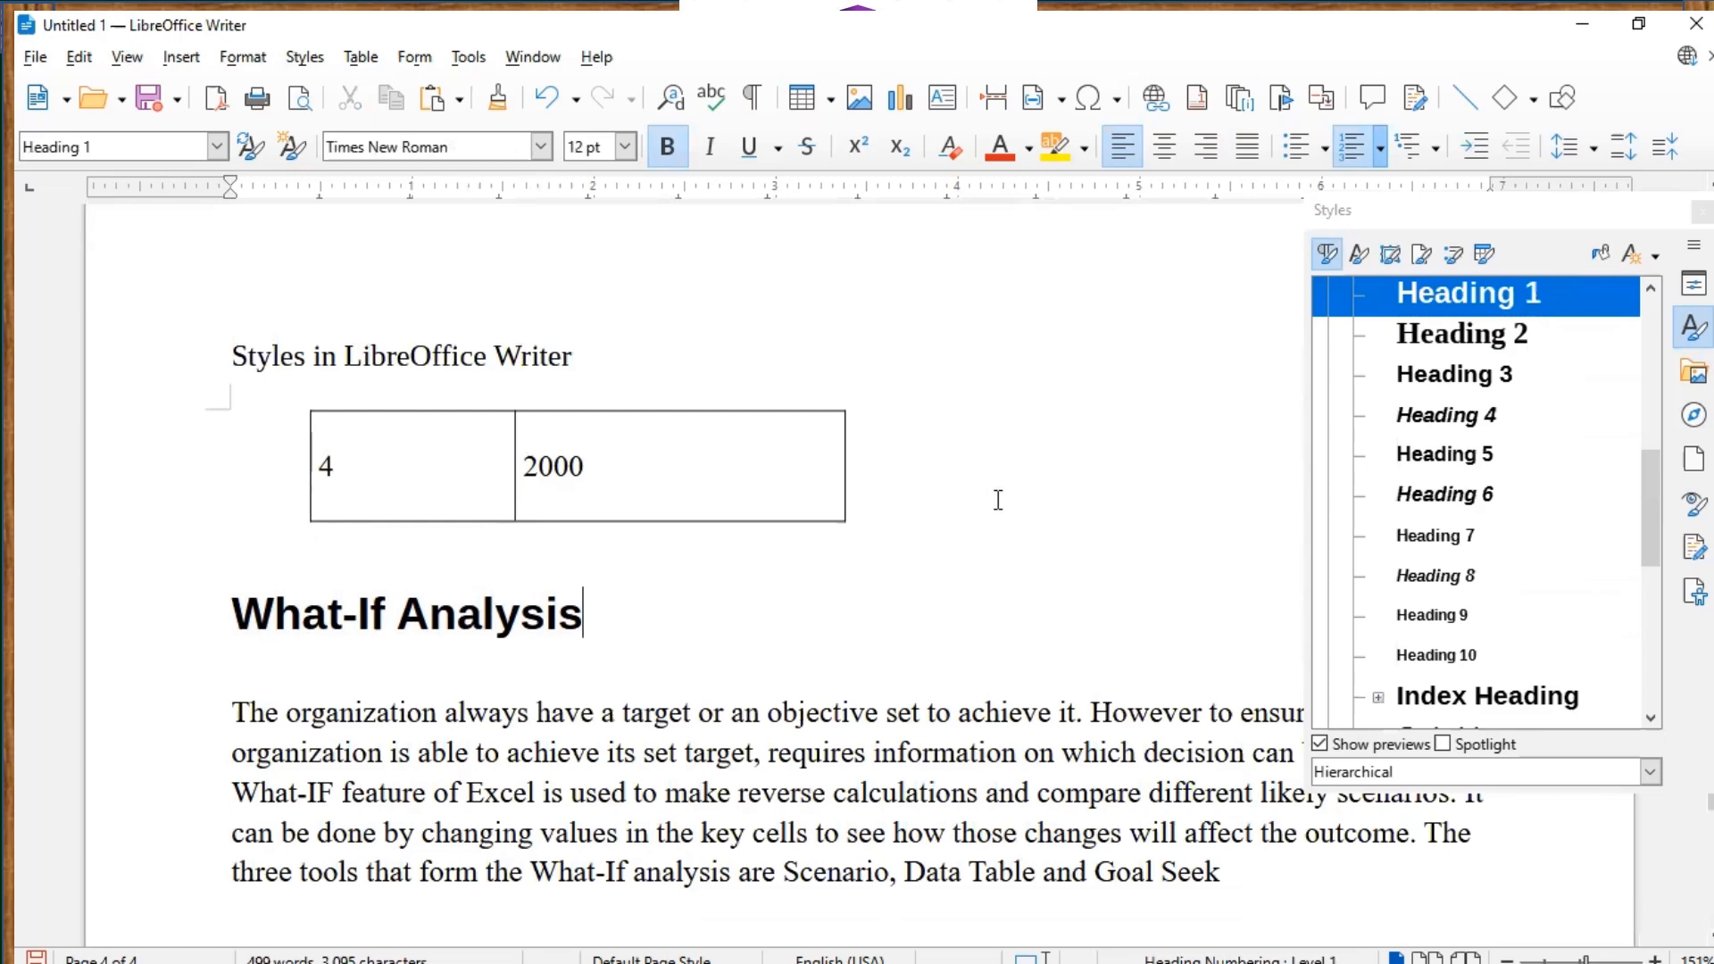
Apply the First Line Indent body text style to the two introductory paragraphs below "Macros with Parameters in Excel".
{"action": "scroll", "coordinate": [998, 500], "scroll_direction": "up", "scroll_amount": 4}
{"action": "scroll", "coordinate": [998, 500], "scroll_direction": "down", "scroll_amount": 9}
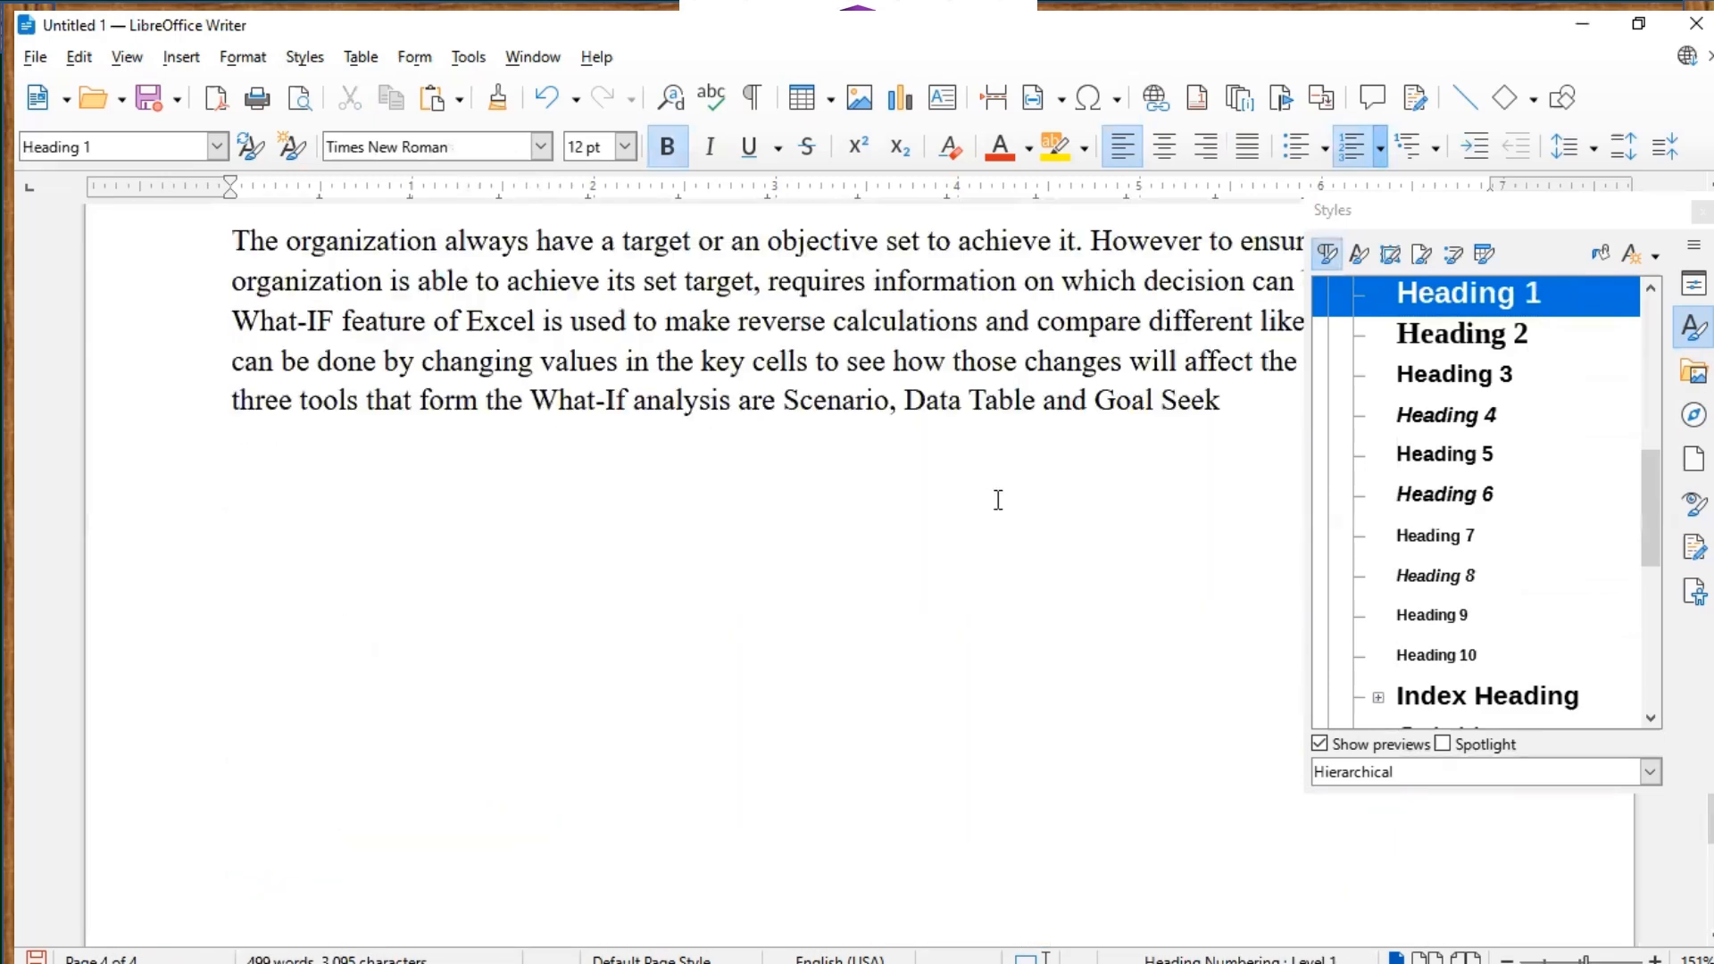
{"action": "scroll", "coordinate": [998, 500], "scroll_direction": "up", "scroll_amount": 20}
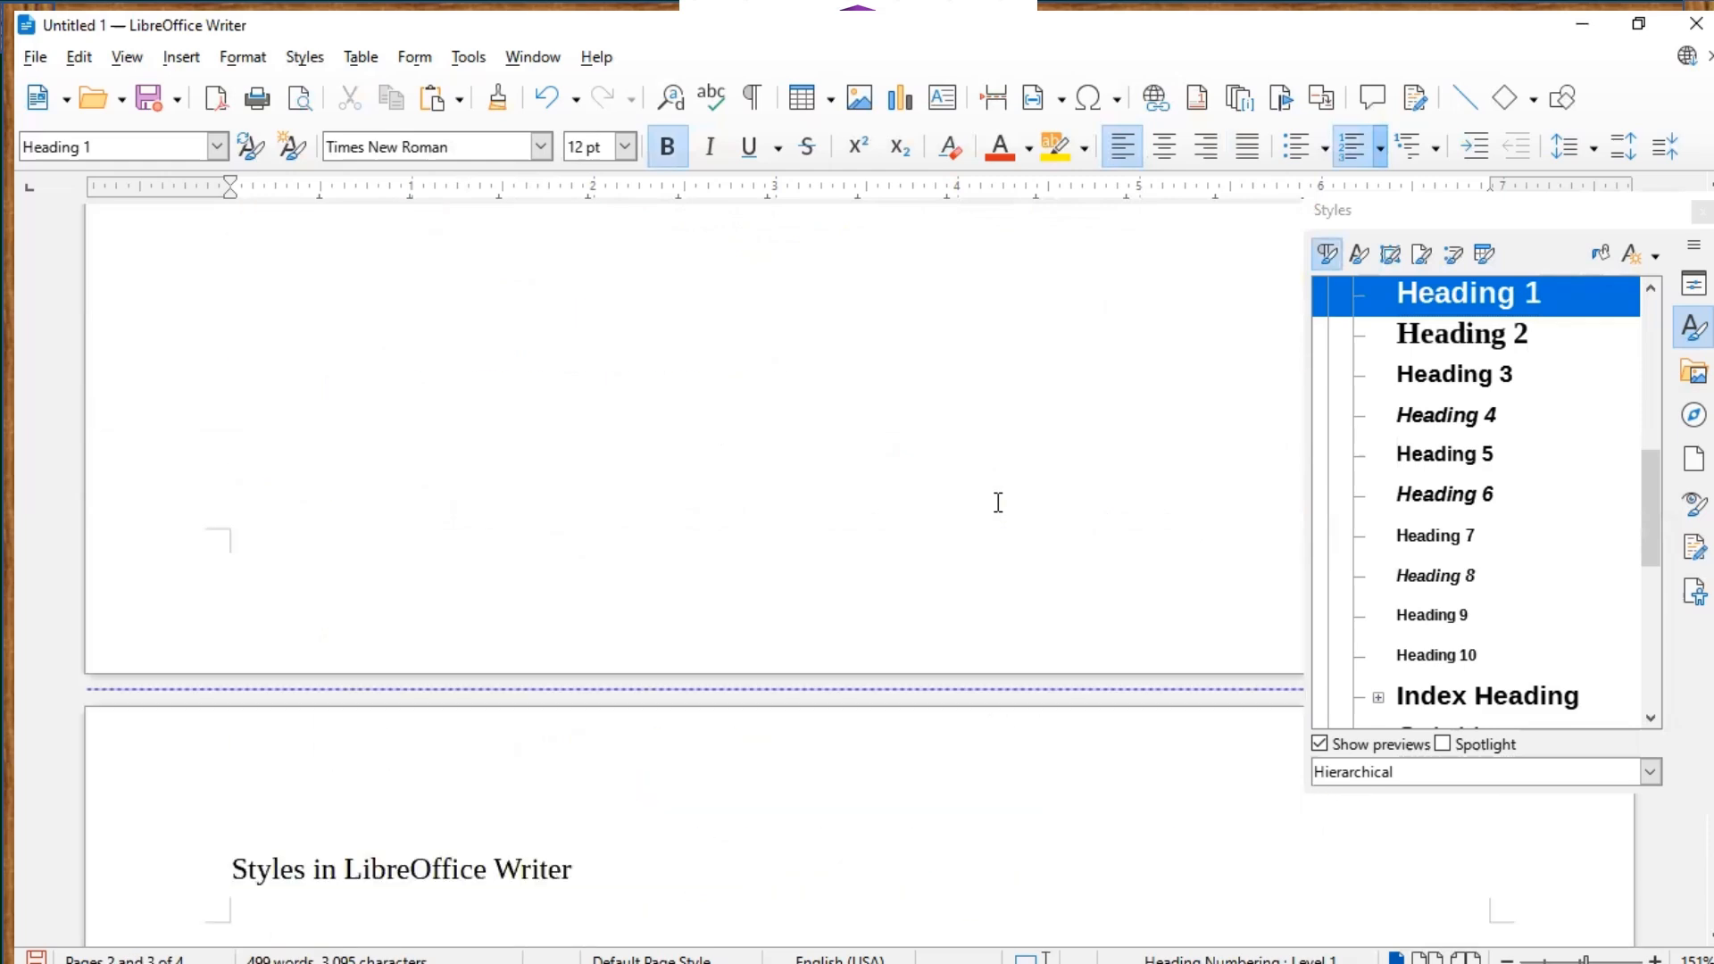
{"action": "scroll", "coordinate": [998, 501], "scroll_direction": "up", "scroll_amount": 5}
{"action": "left_click", "coordinate": [998, 502]}
{"action": "scroll", "coordinate": [998, 502], "scroll_direction": "up", "scroll_amount": 6}
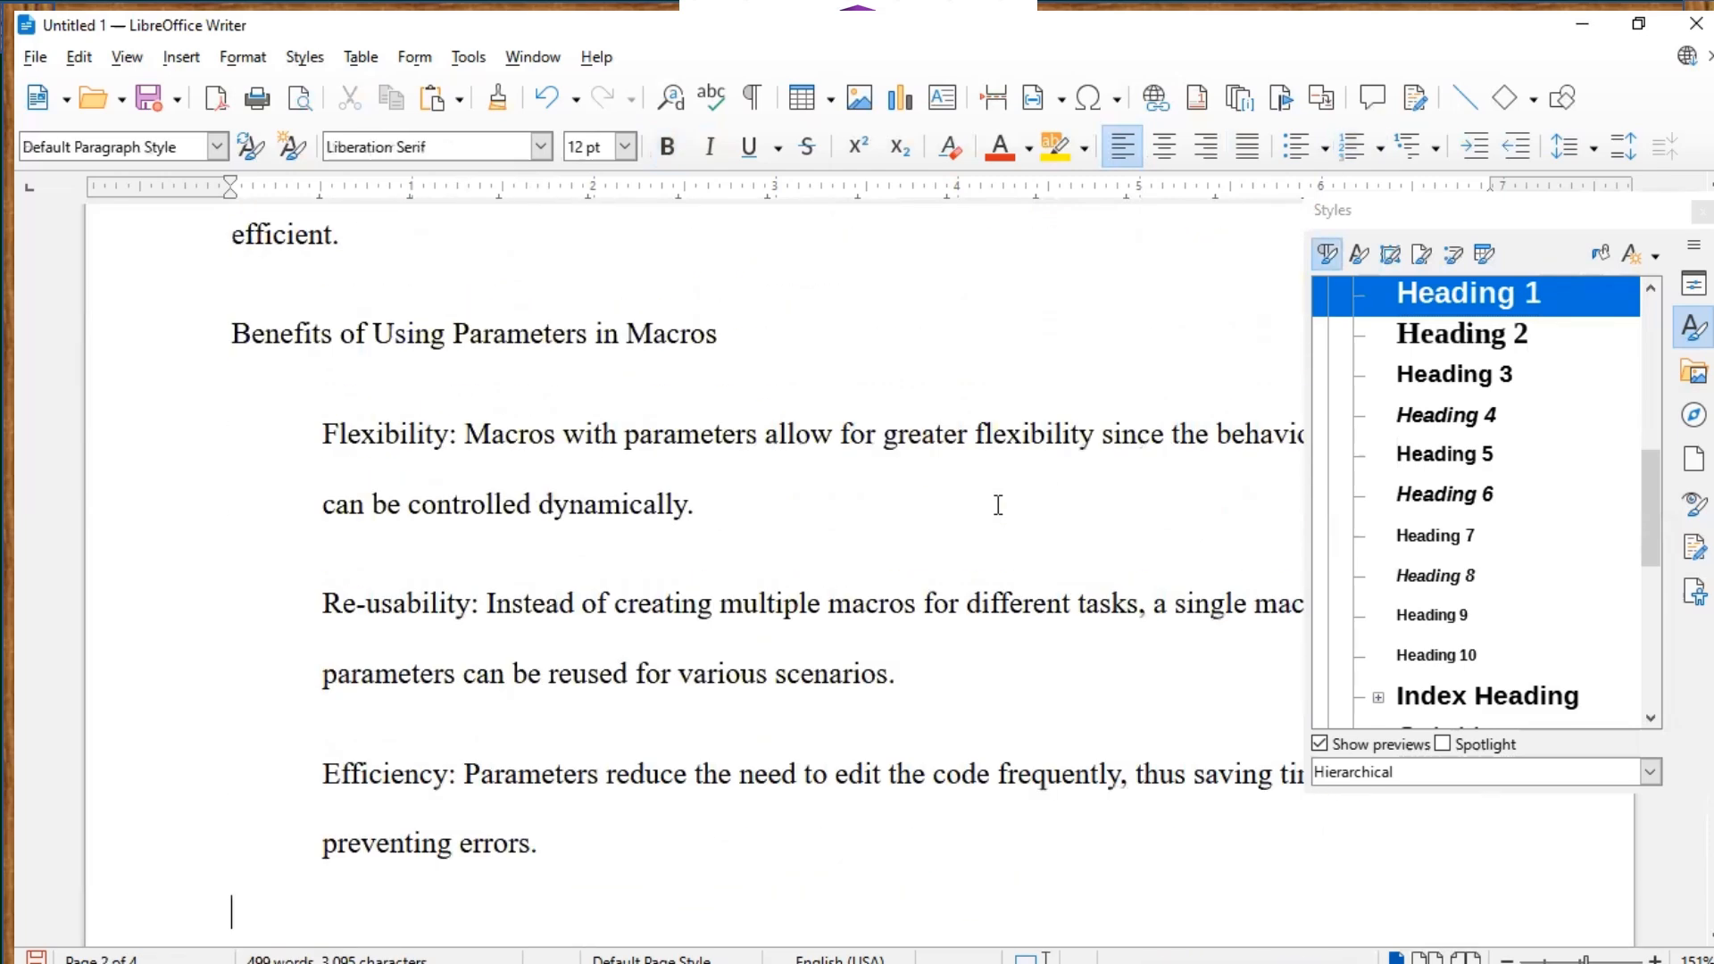
{"action": "scroll", "coordinate": [998, 504], "scroll_direction": "up", "scroll_amount": 6}
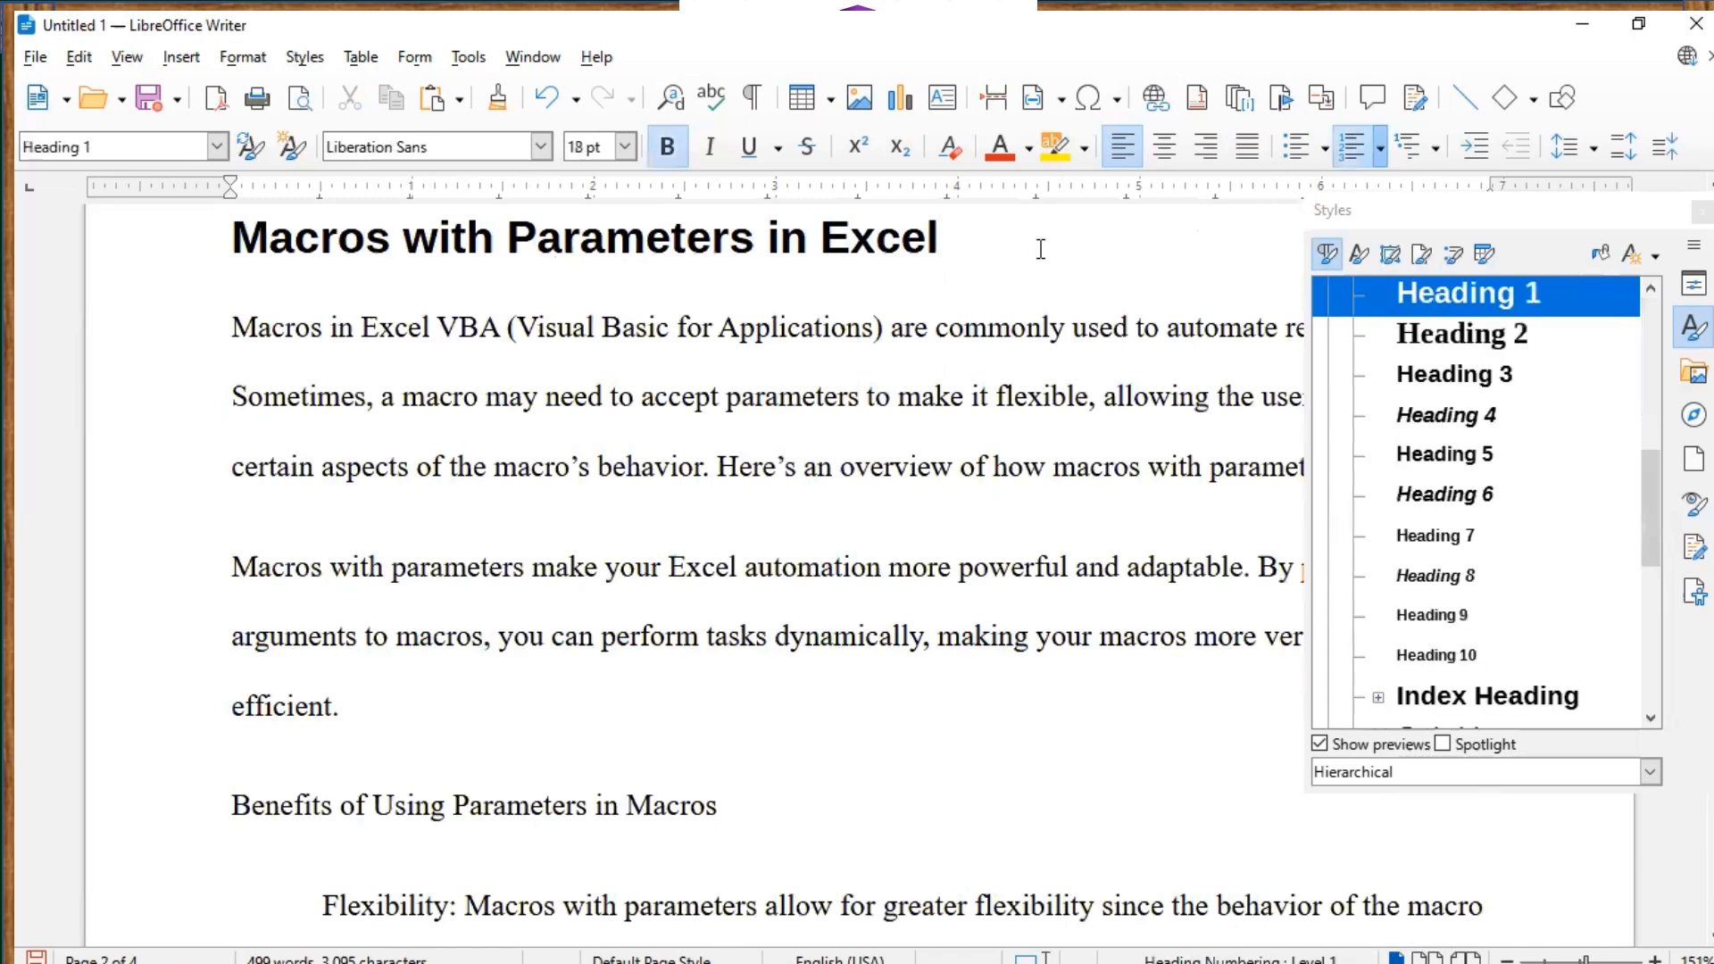
{"action": "left_click", "coordinate": [232, 327]}
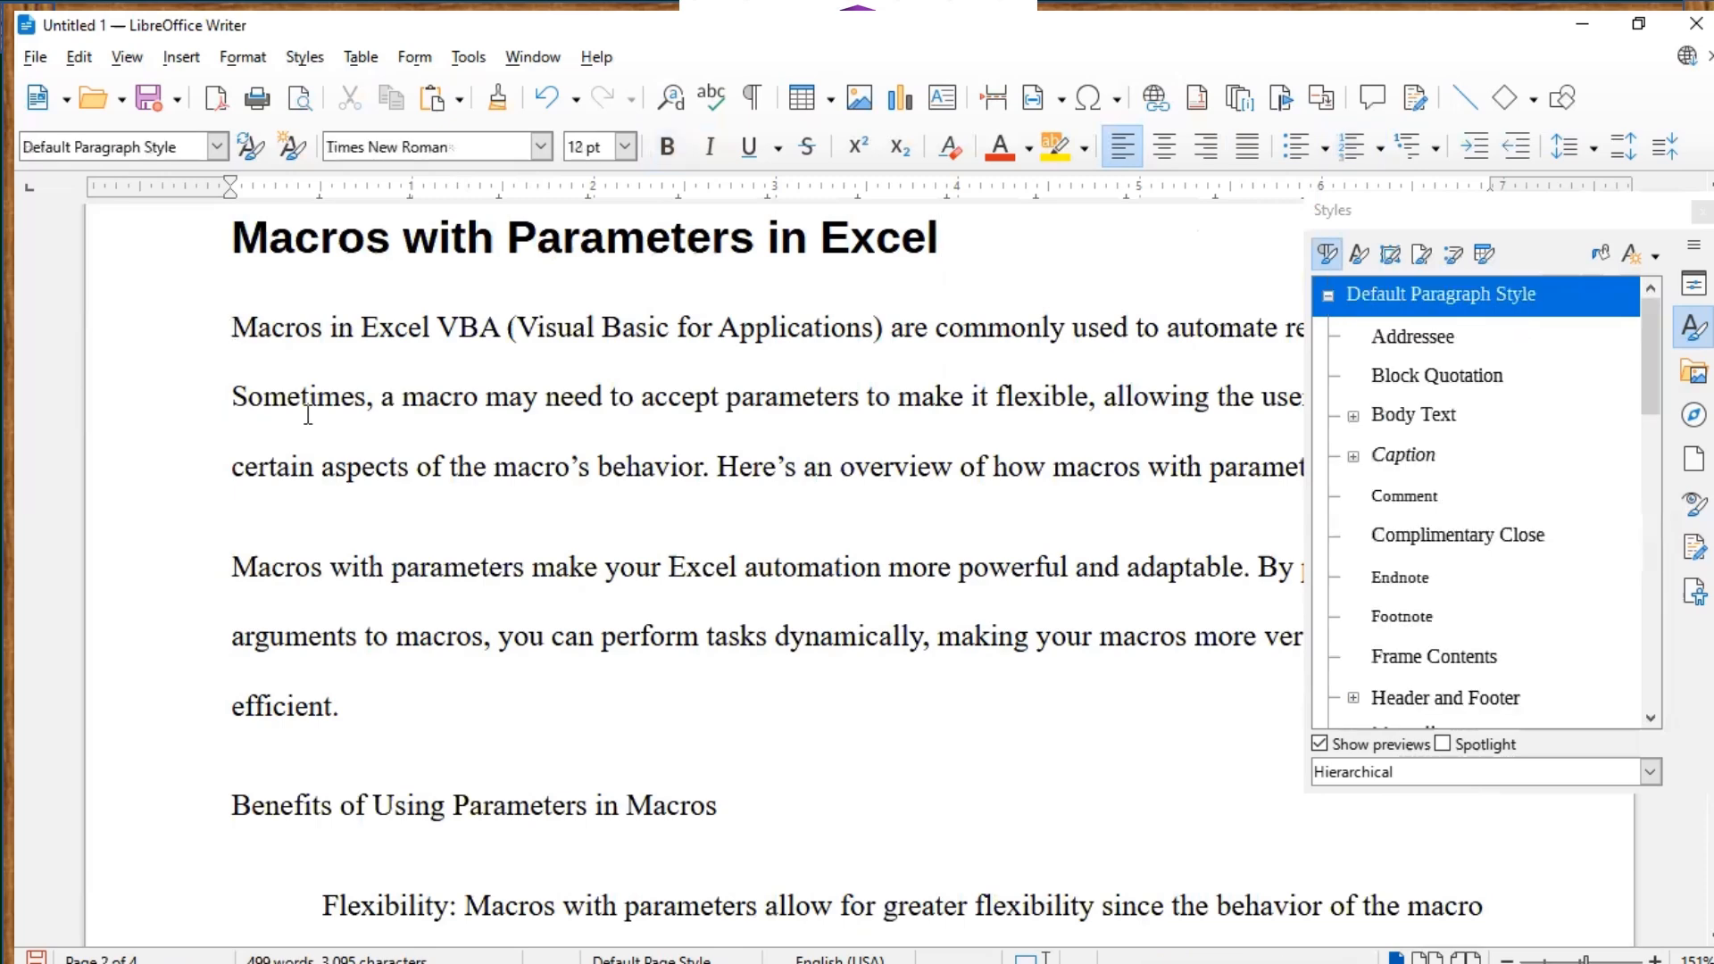
{"action": "left_click", "coordinate": [353, 711], "text": "shift"}
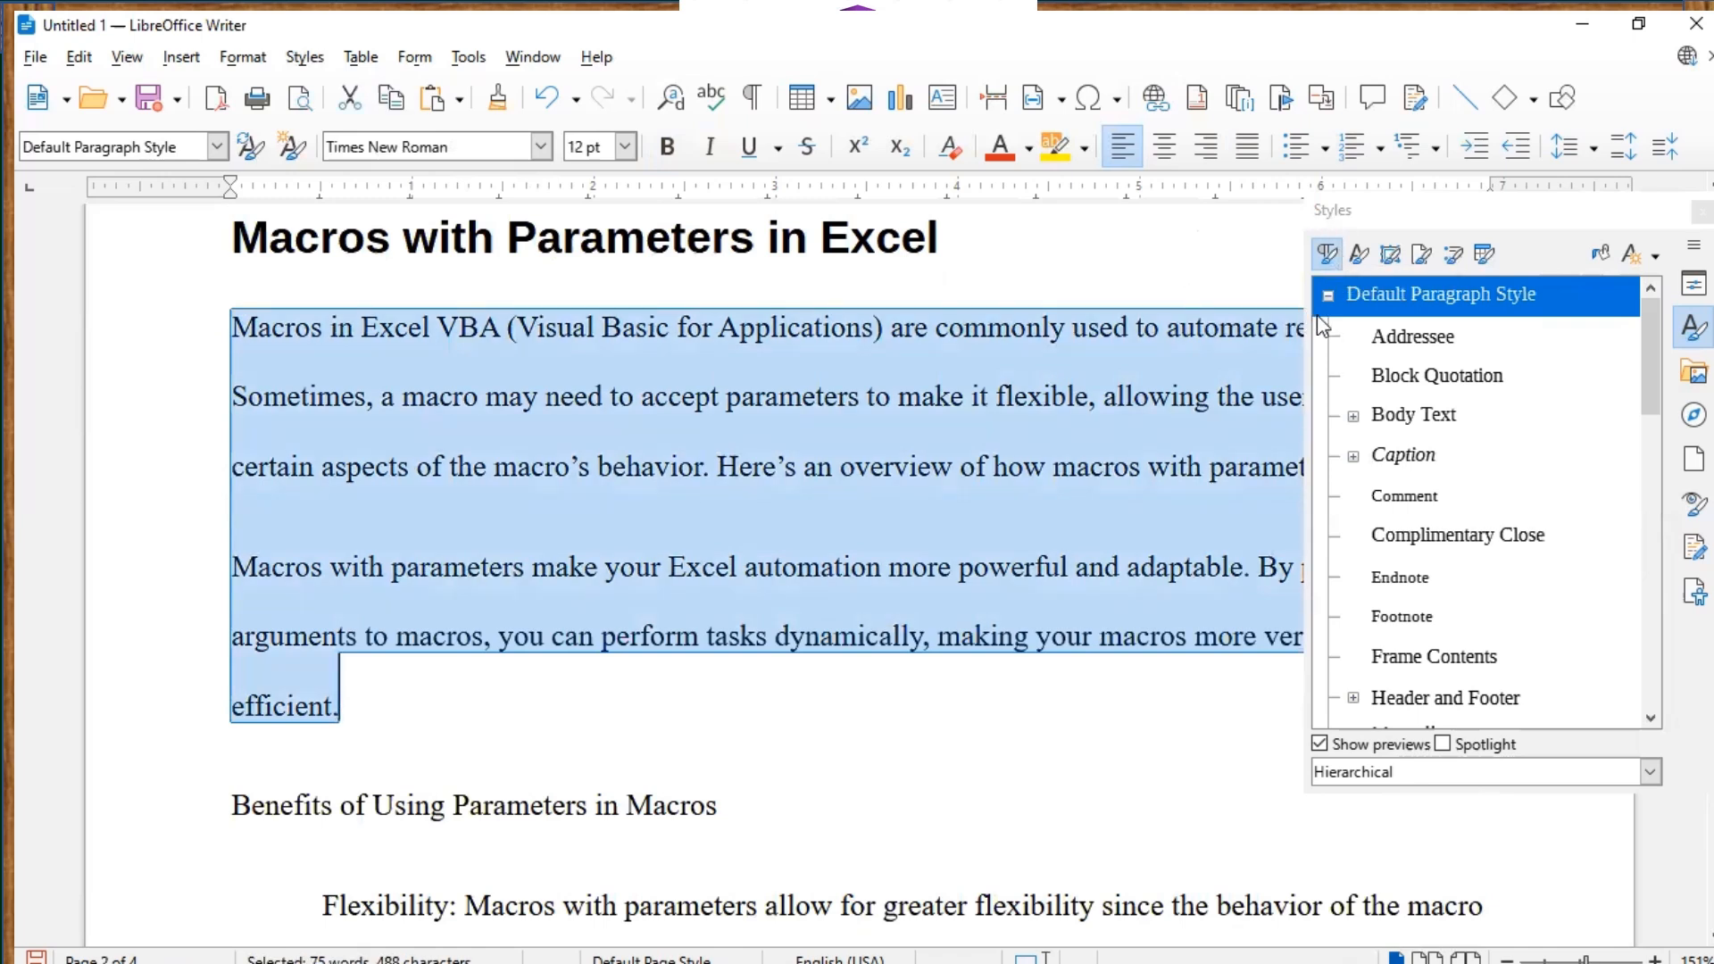
{"action": "left_click", "coordinate": [1353, 416]}
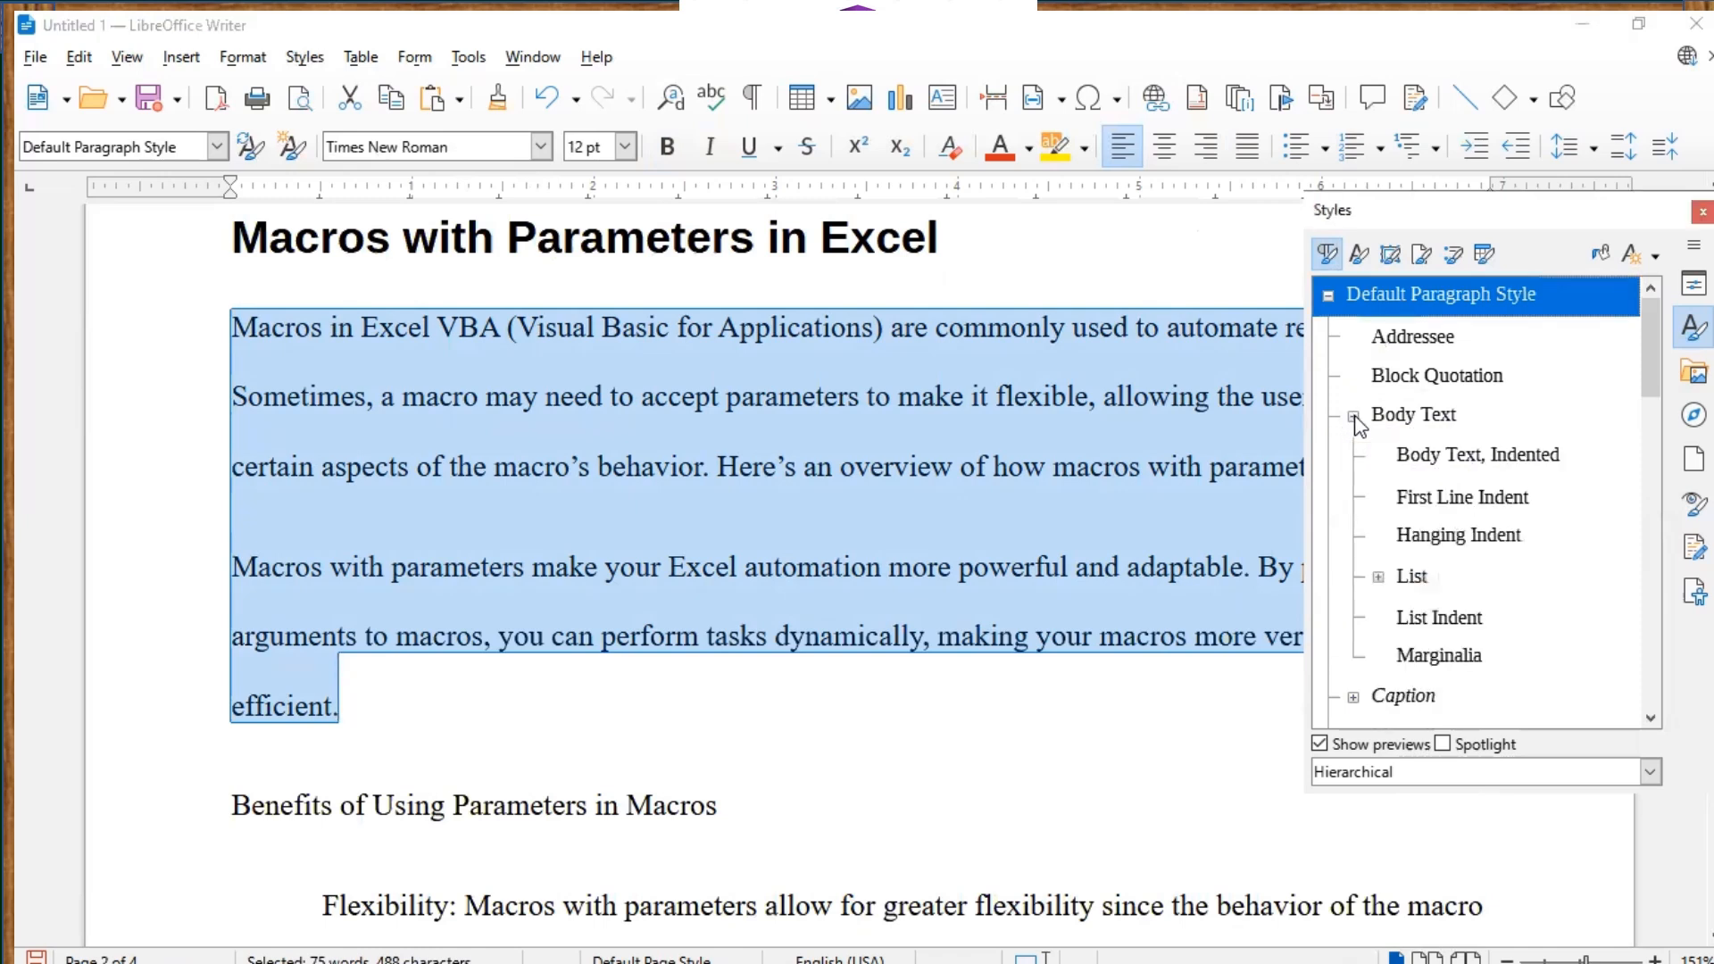
{"action": "double_click", "coordinate": [1452, 497]}
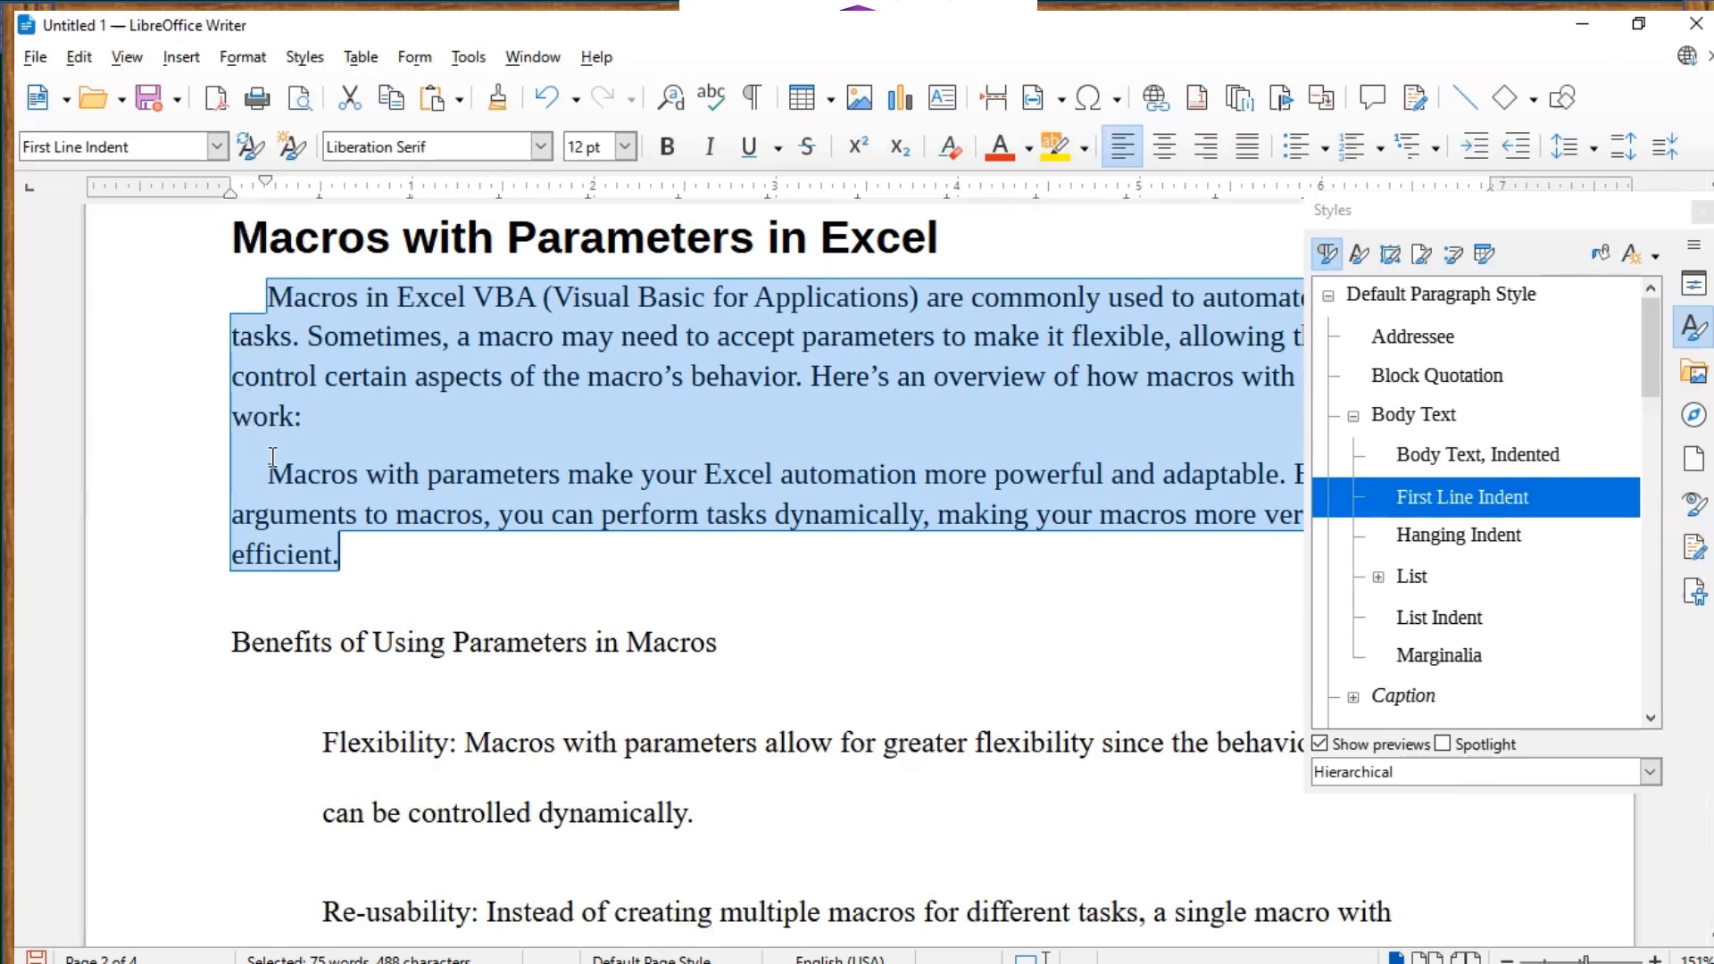
Try the Hanging Indent and Body Text, Indented styles on the two introductory paragraphs, and reapply First Line Indent.
{"action": "double_click", "coordinate": [1461, 538]}
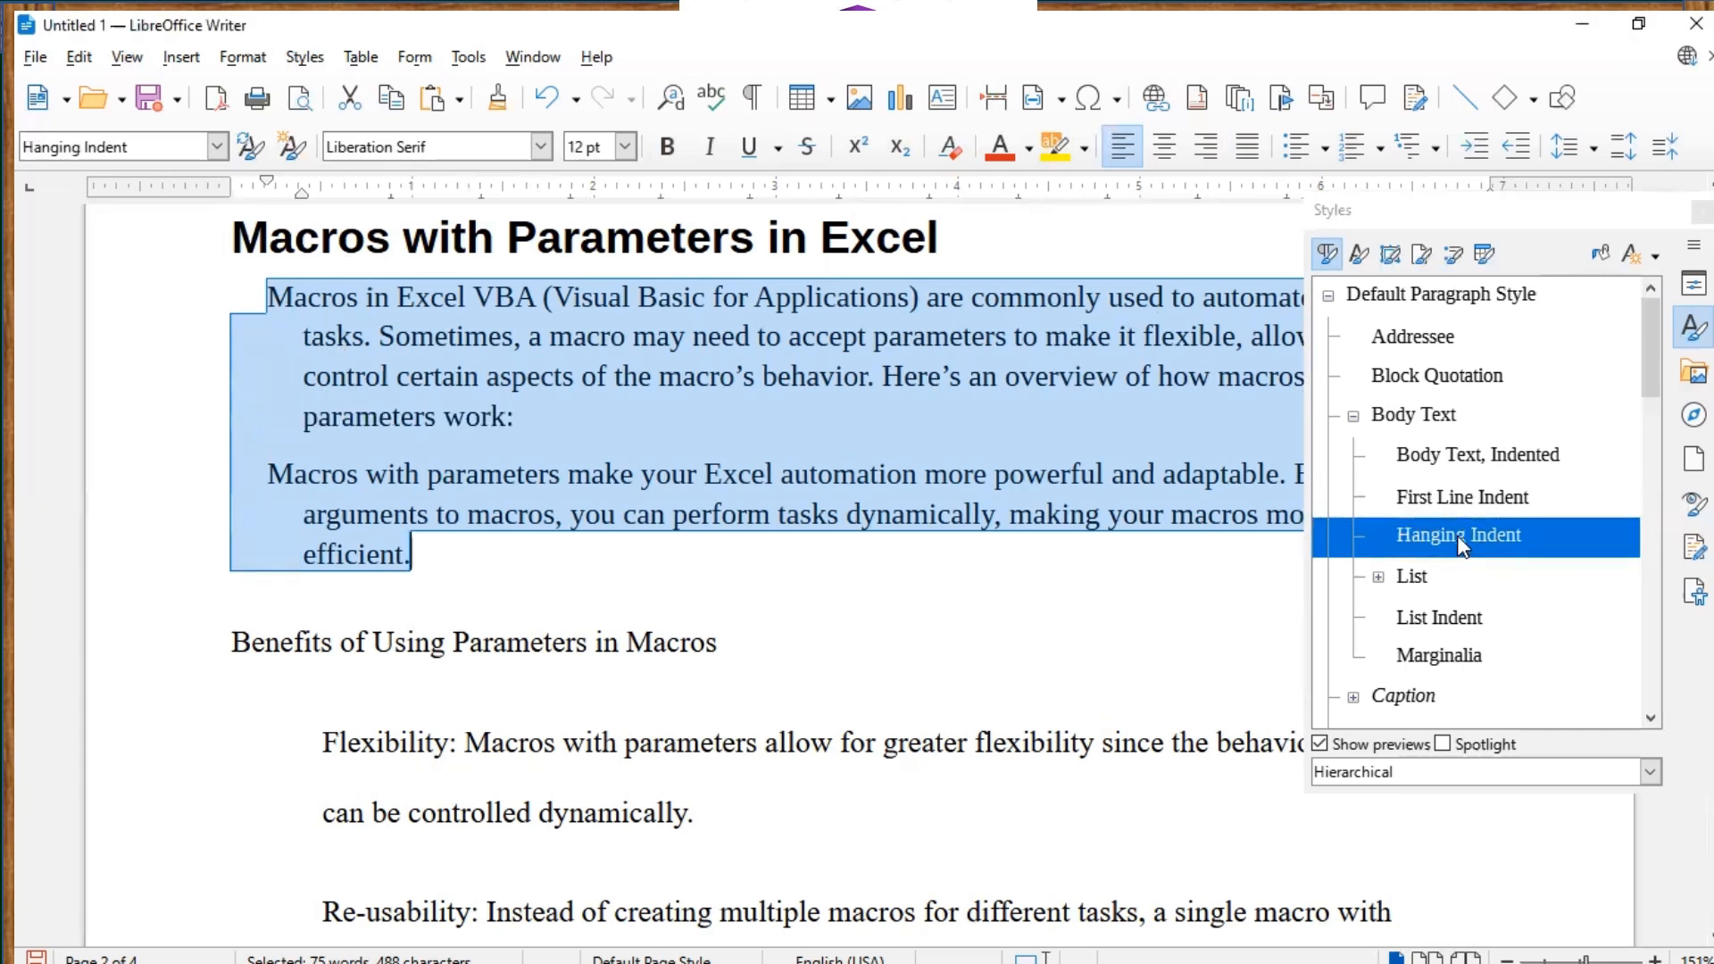
{"action": "double_click", "coordinate": [1446, 456]}
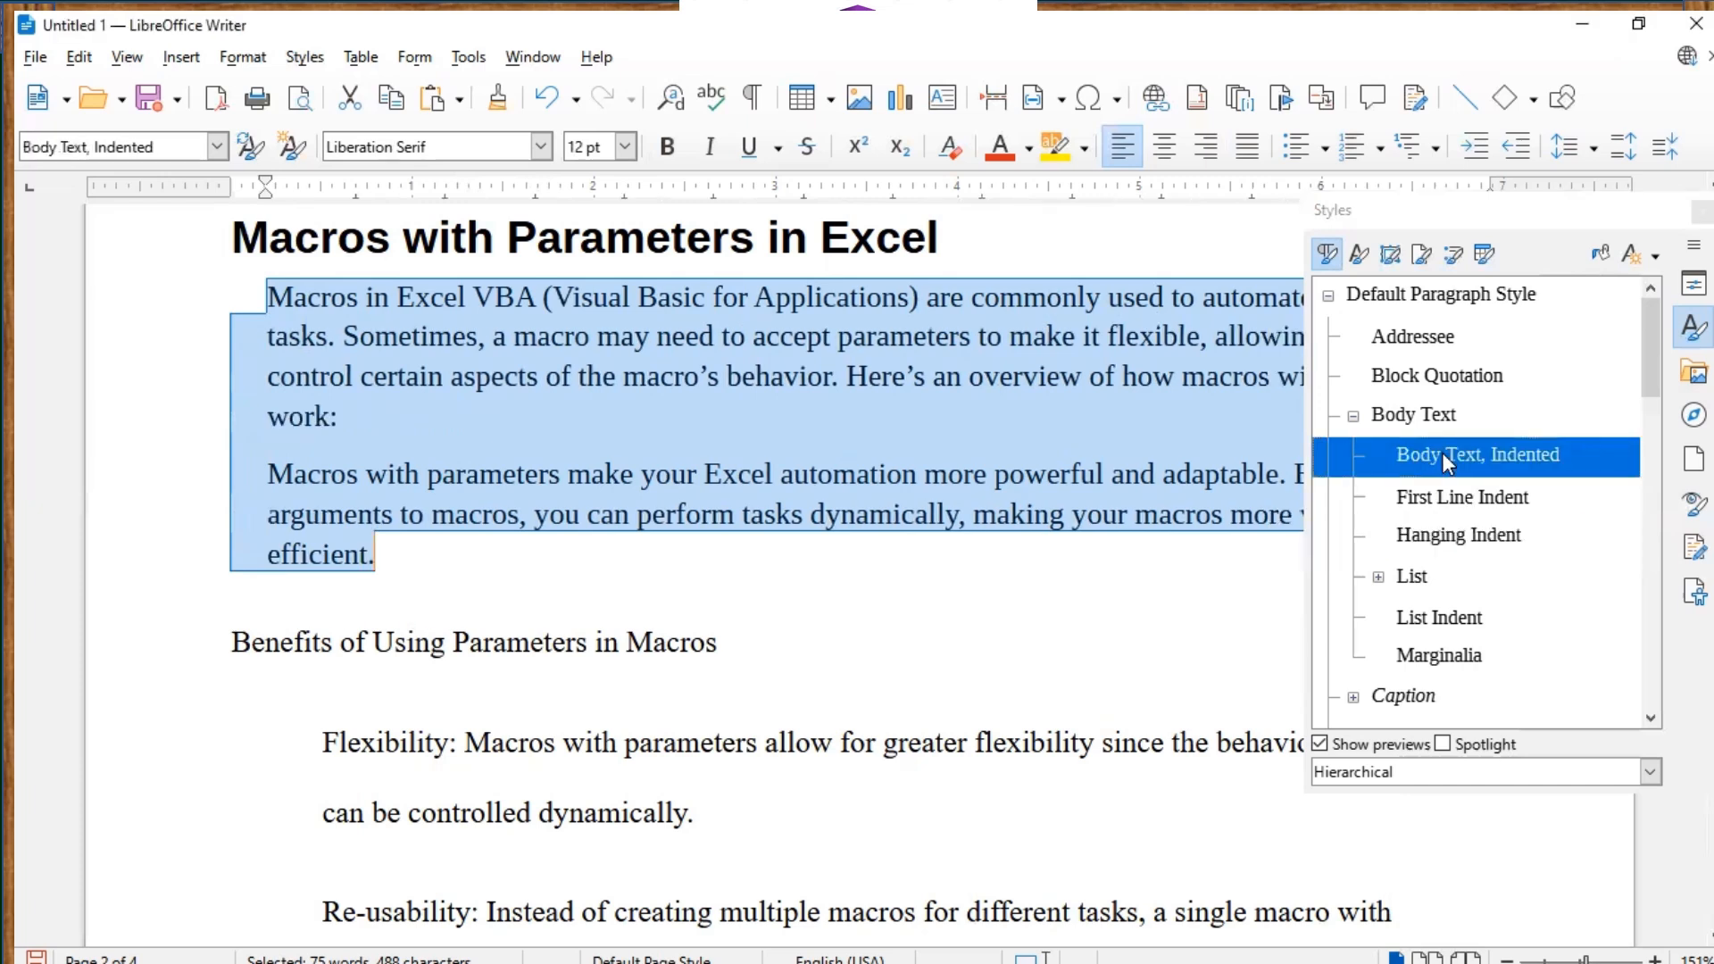
{"action": "double_click", "coordinate": [1447, 500]}
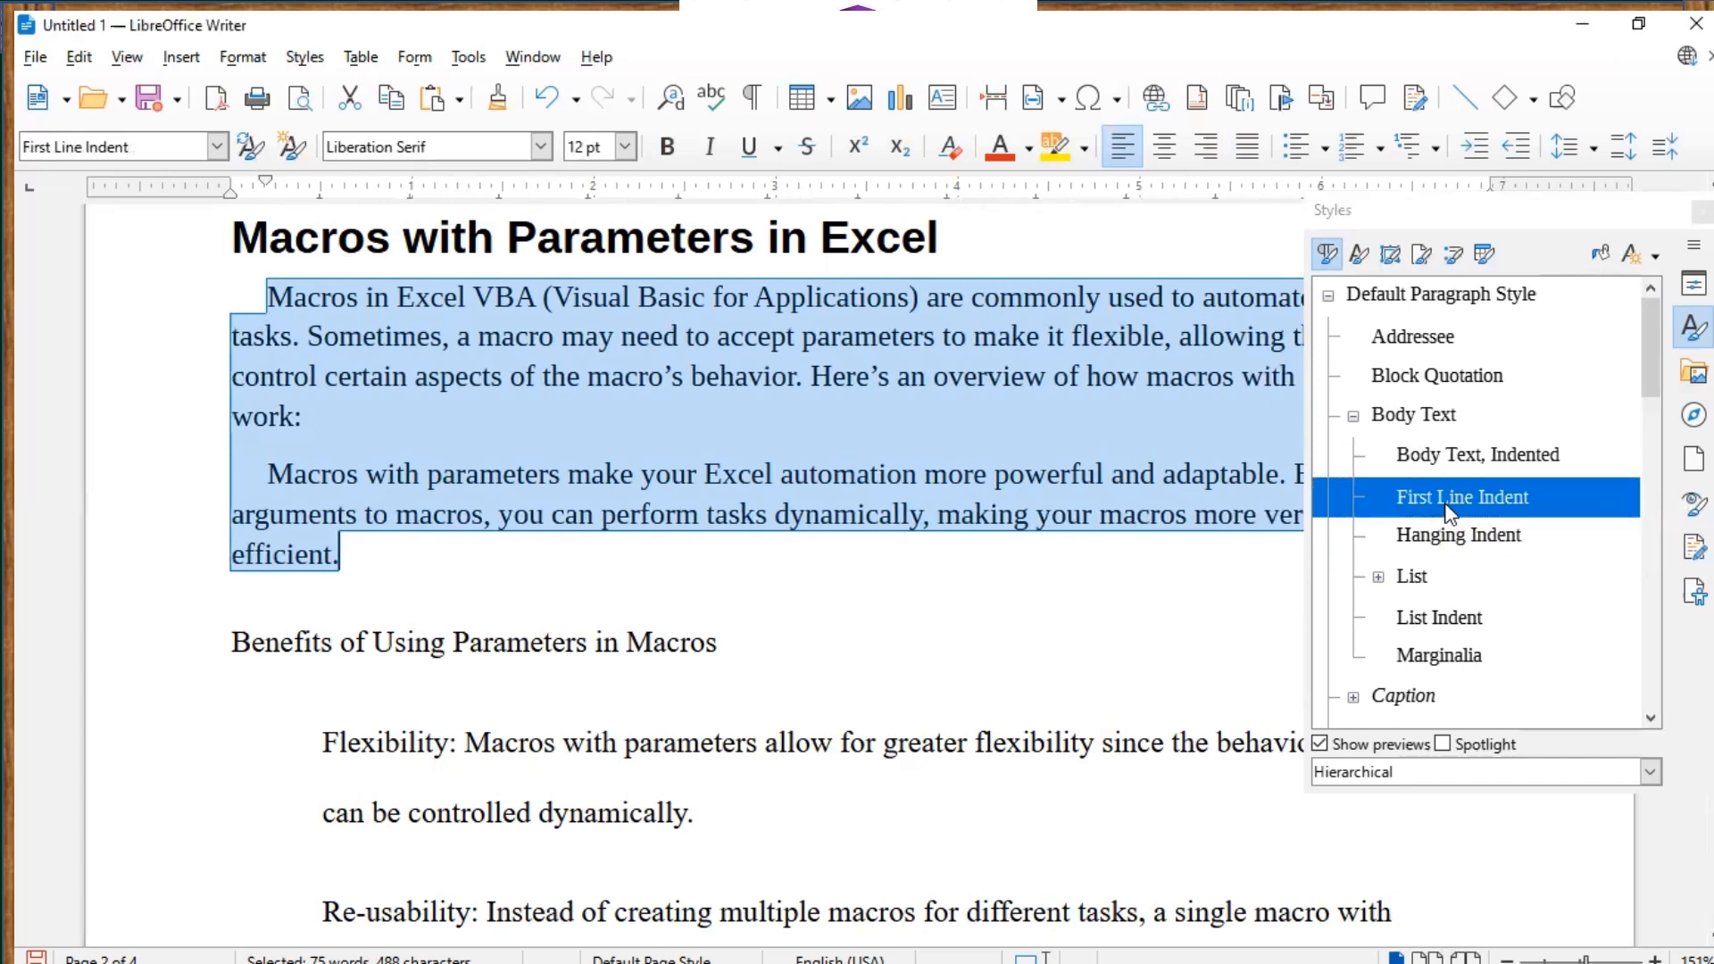
{"action": "left_click", "coordinate": [562, 476]}
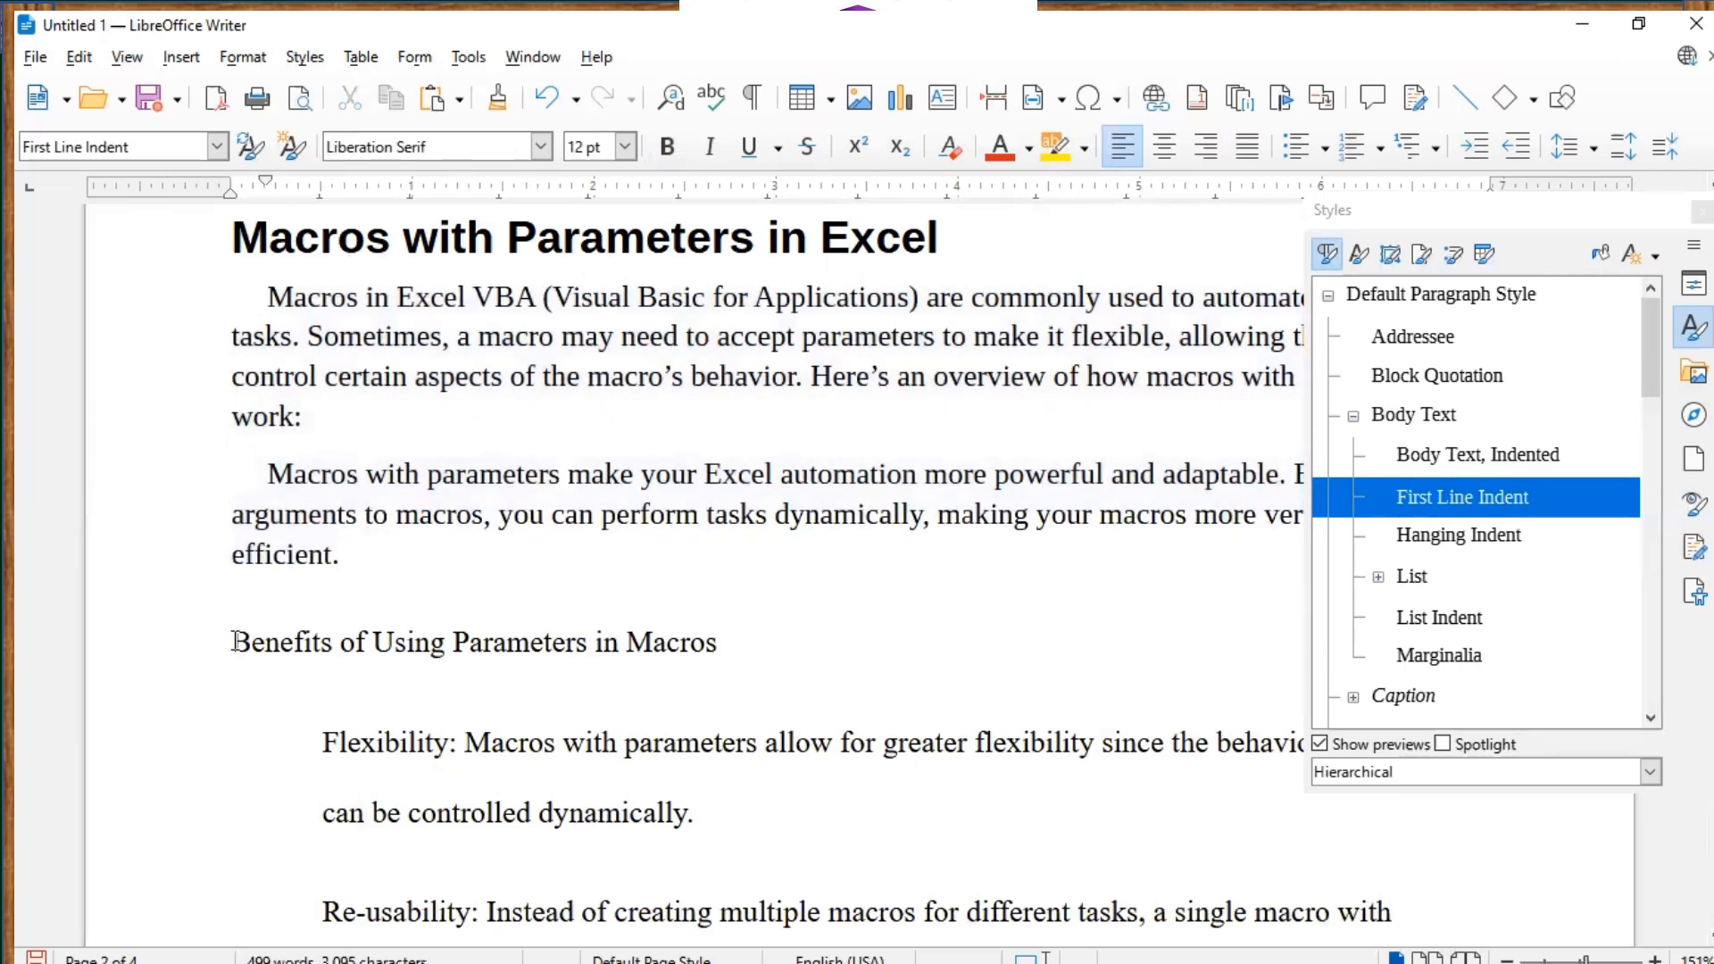
Apply the Heading 2 paragraph style to the subtitle "Benefits of Using Parameters in Macros".
{"action": "left_click_drag", "start_coordinate": [233, 641], "coordinate": [718, 645]}
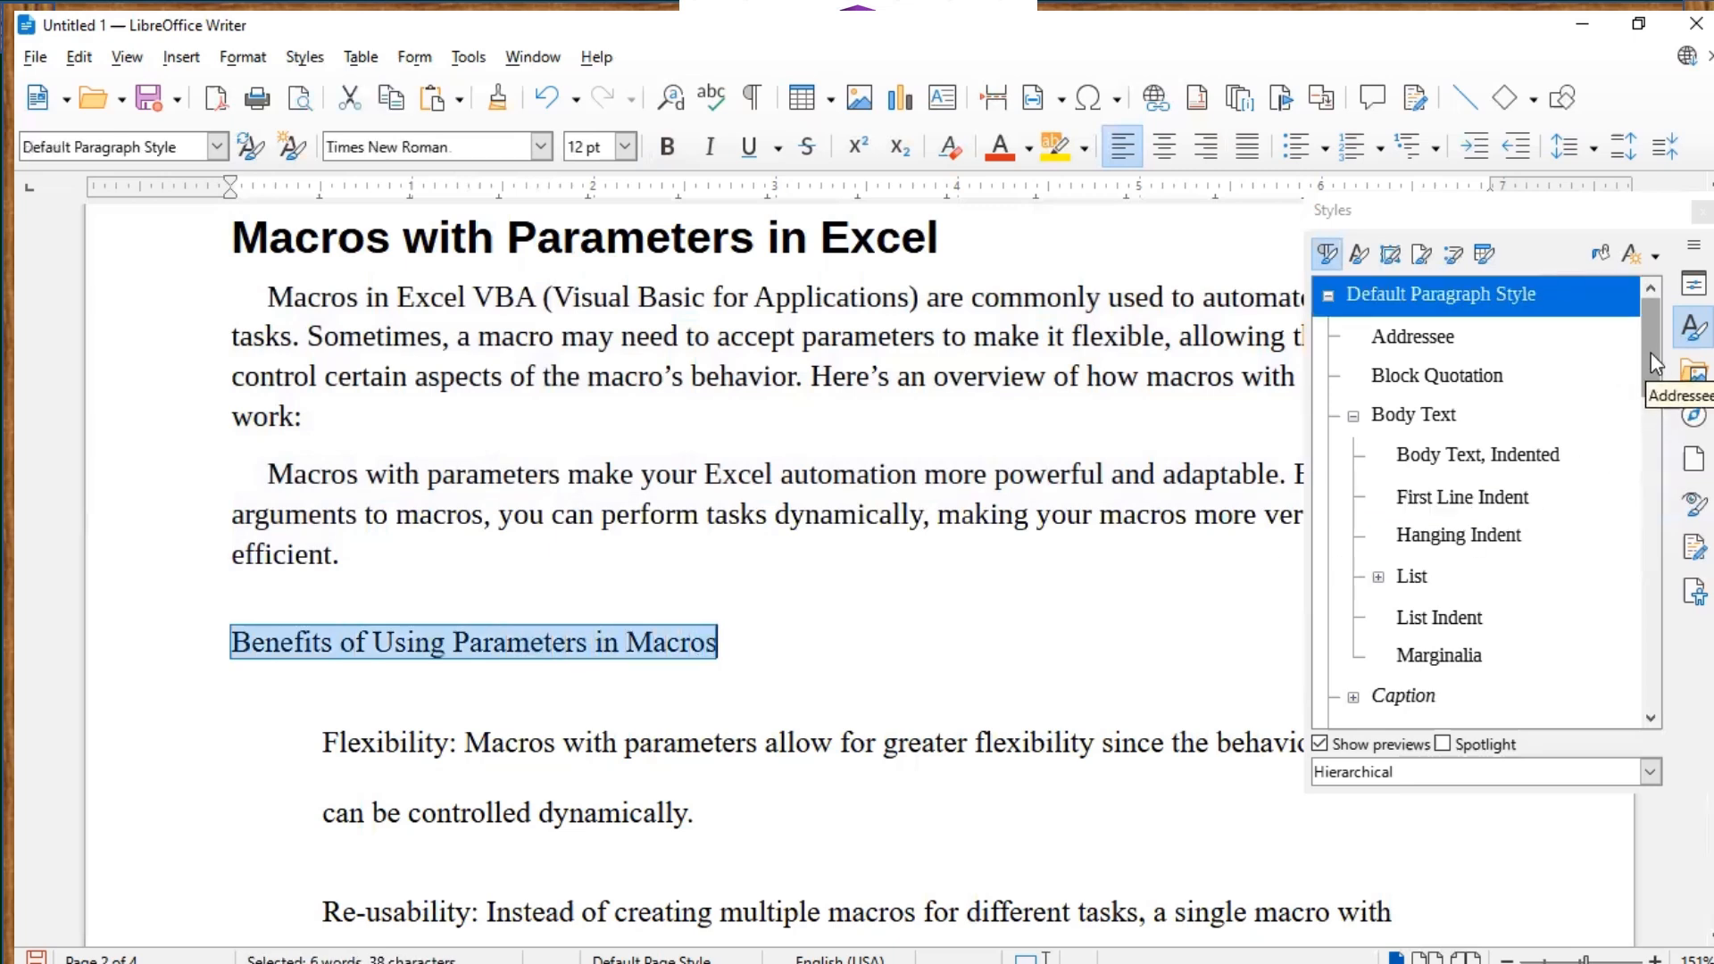
{"action": "left_click_drag", "start_coordinate": [1652, 350], "coordinate": [1643, 506]}
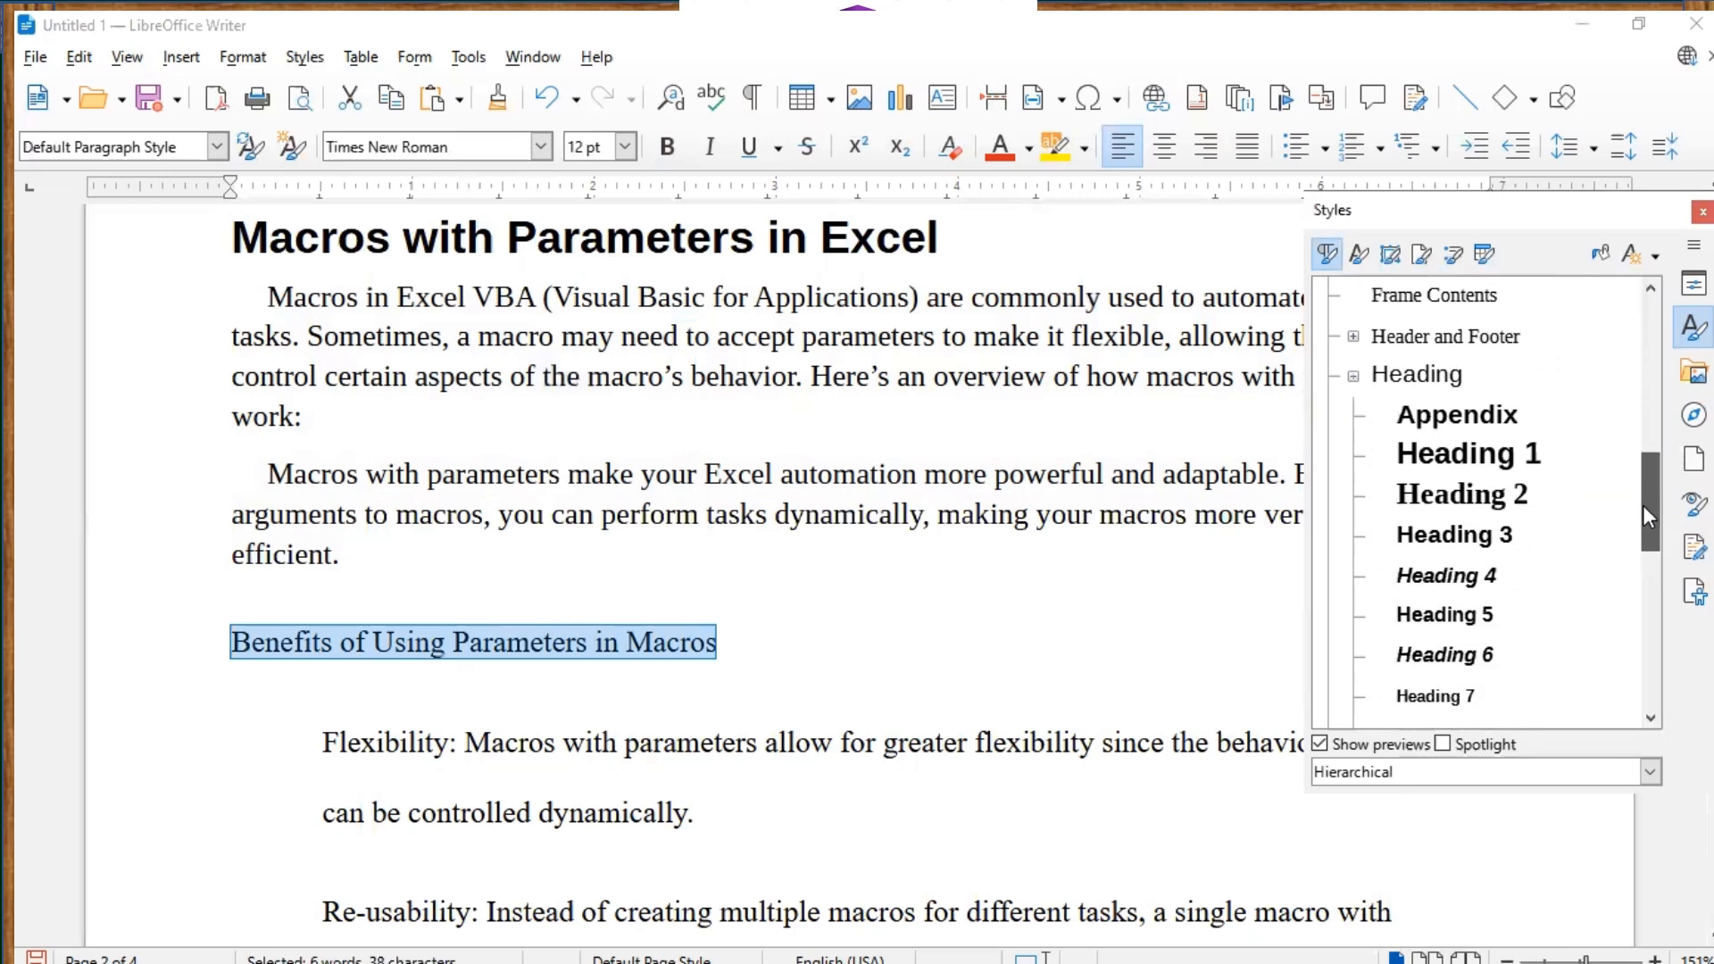
{"action": "double_click", "coordinate": [1465, 500]}
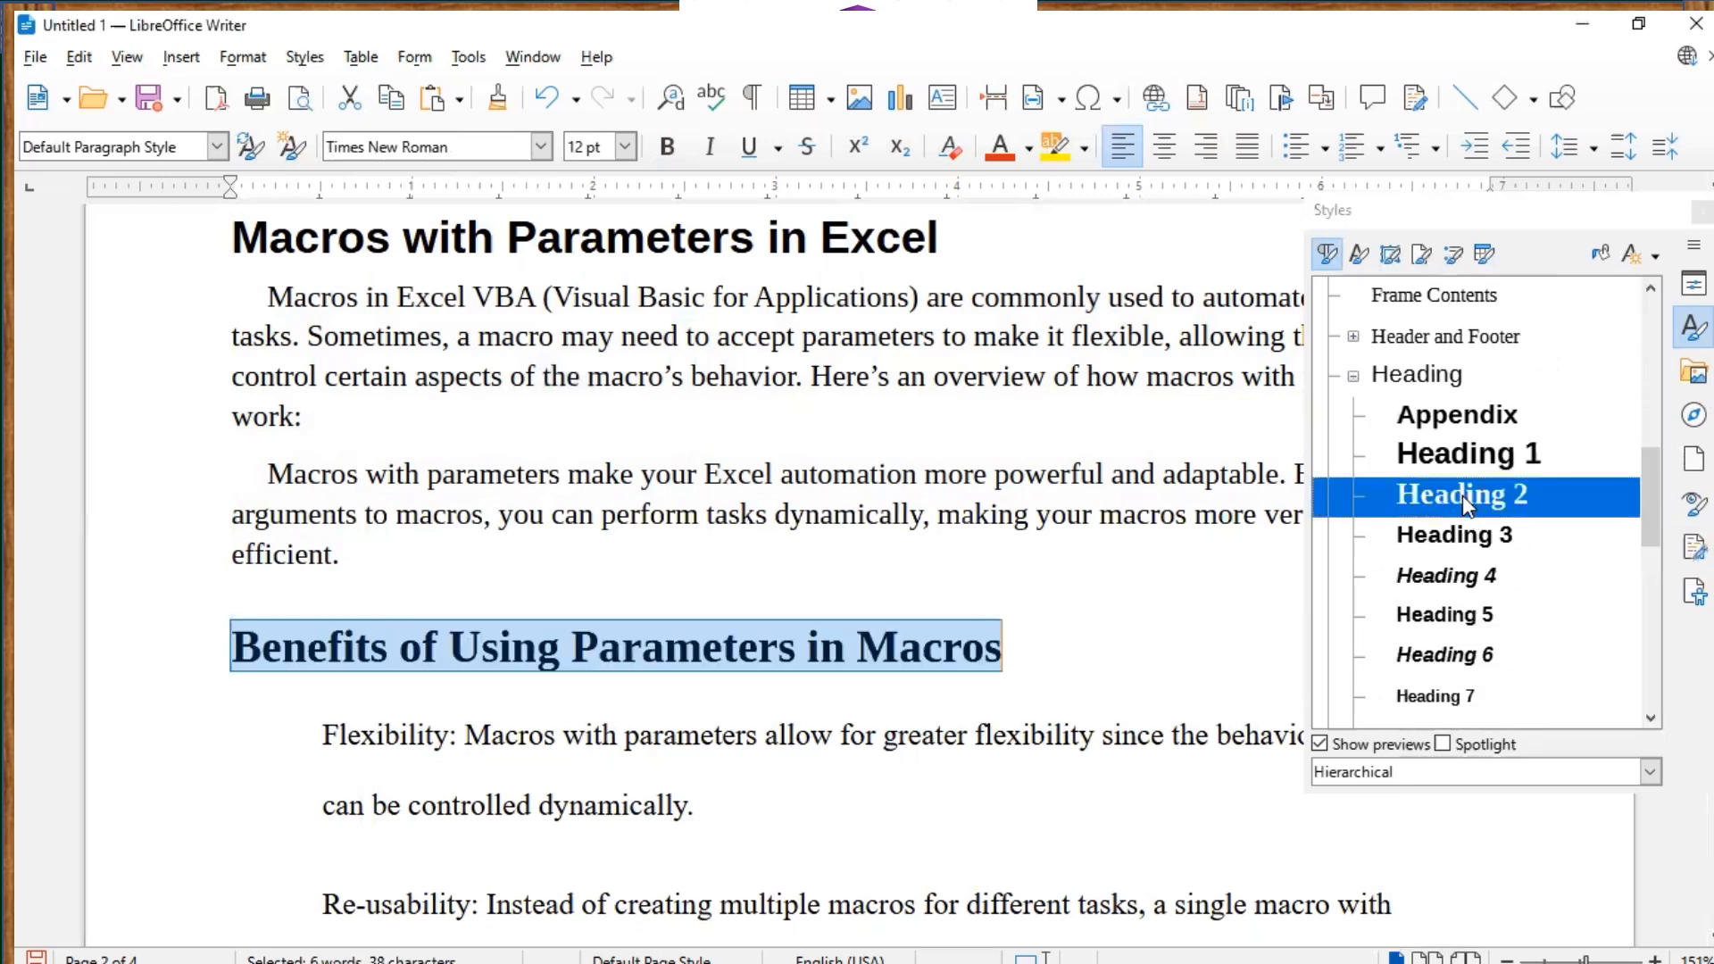
{"action": "left_click", "coordinate": [948, 578]}
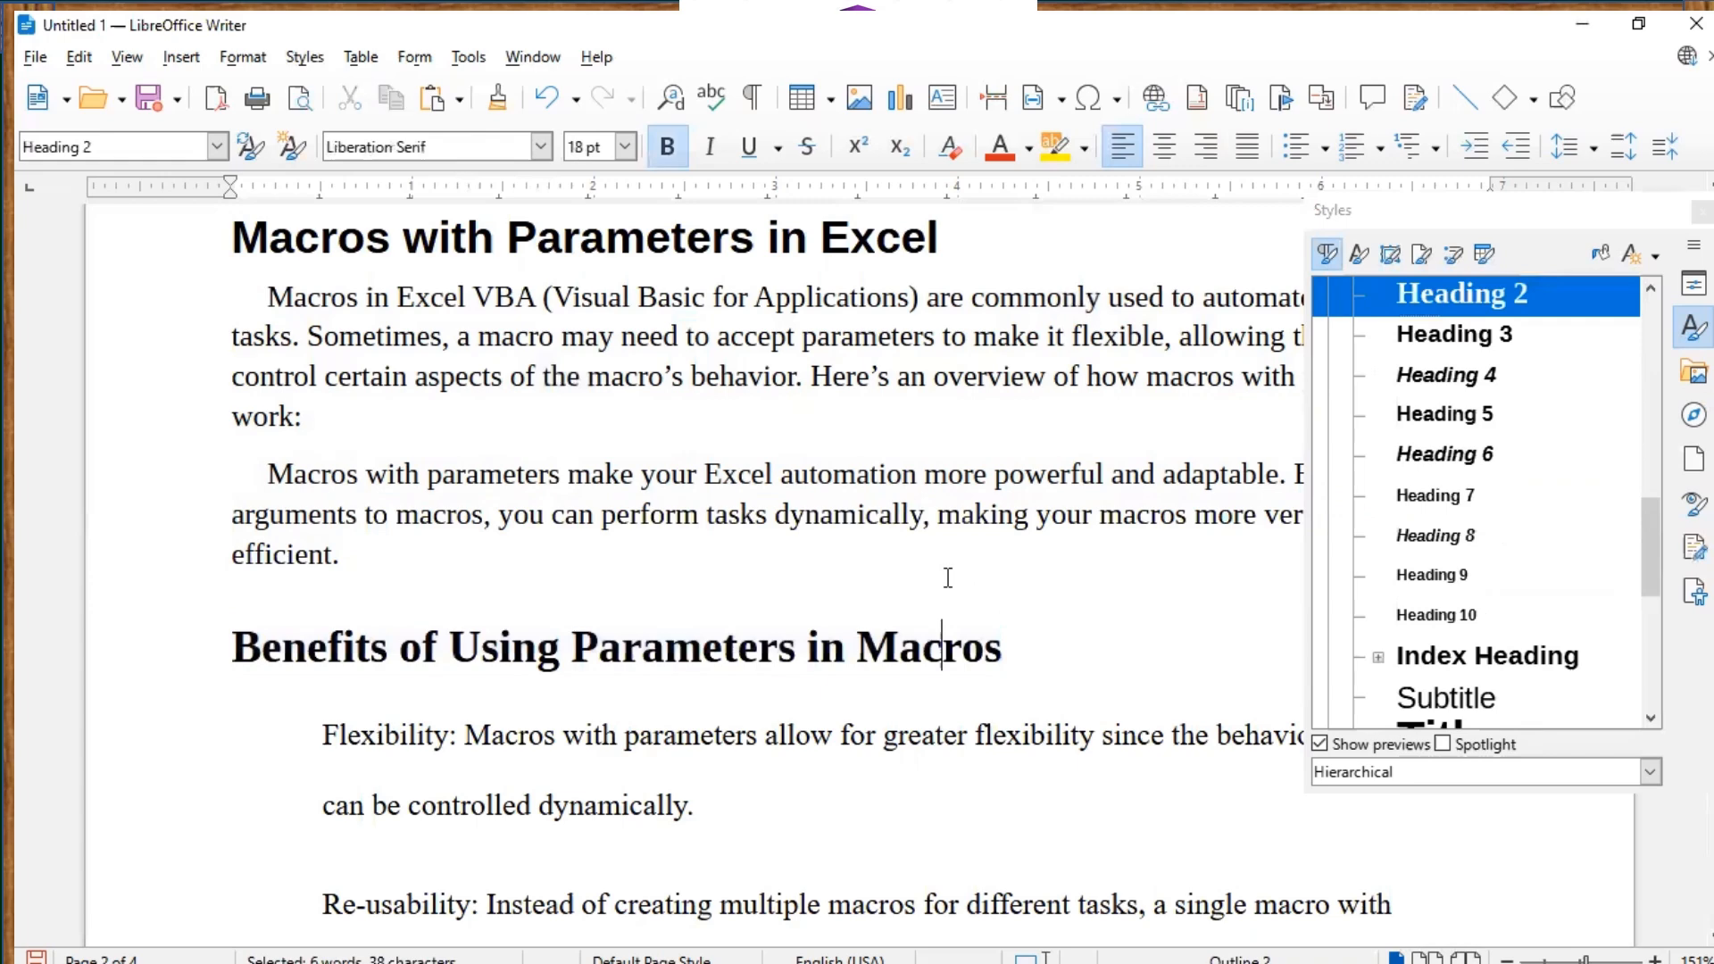
Try the "Bullet –" list style on the Flexibility, Re-usability and Efficiency paragraphs, and replace it with "Bullet •".
{"action": "left_click", "coordinate": [825, 708]}
{"action": "scroll", "coordinate": [825, 708], "scroll_direction": "down", "scroll_amount": 5}
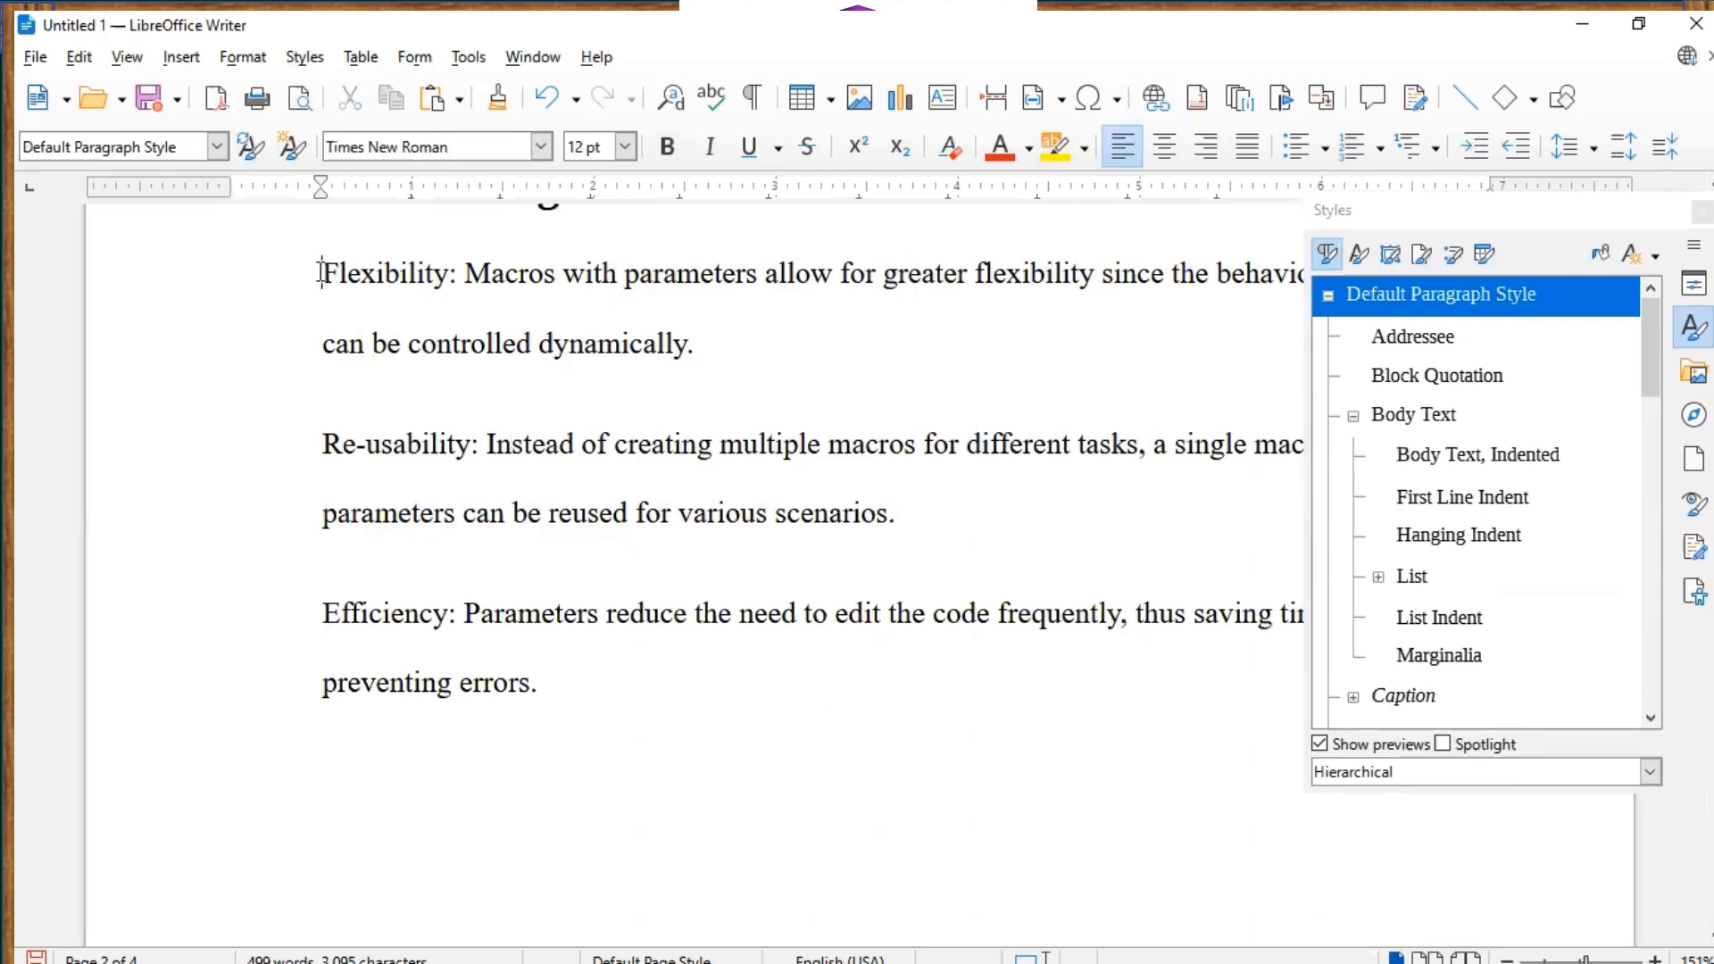
{"action": "left_click_drag", "start_coordinate": [319, 272], "coordinate": [559, 661]}
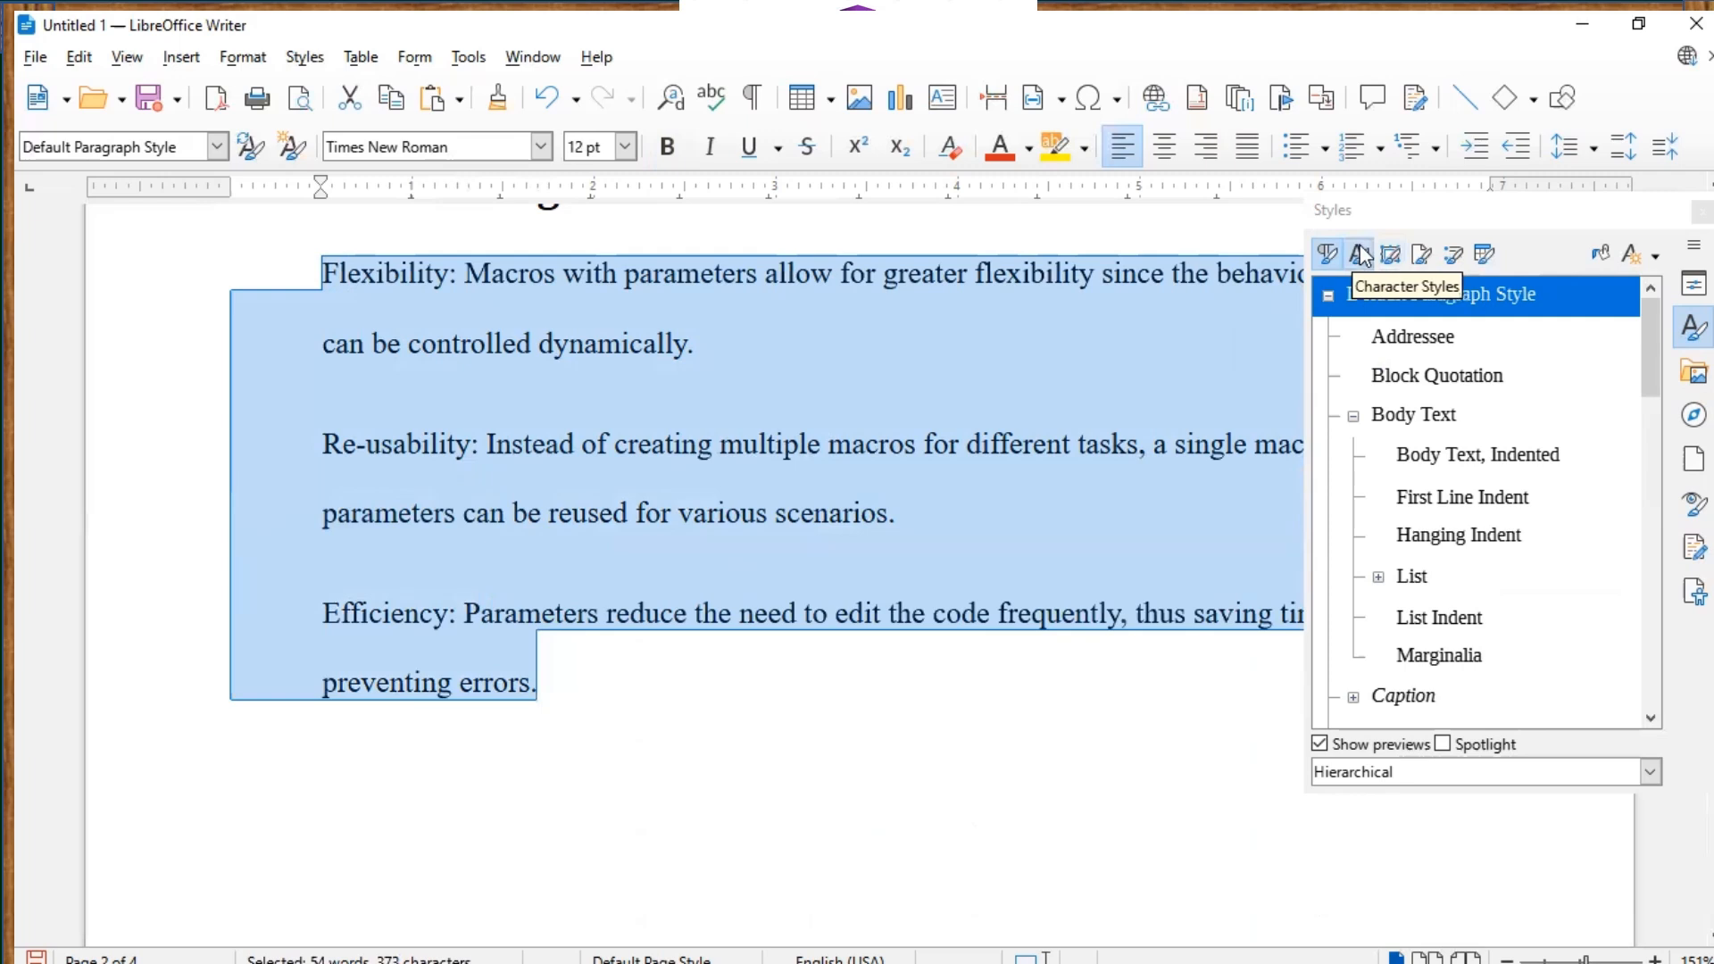
{"action": "left_click", "coordinate": [1453, 257]}
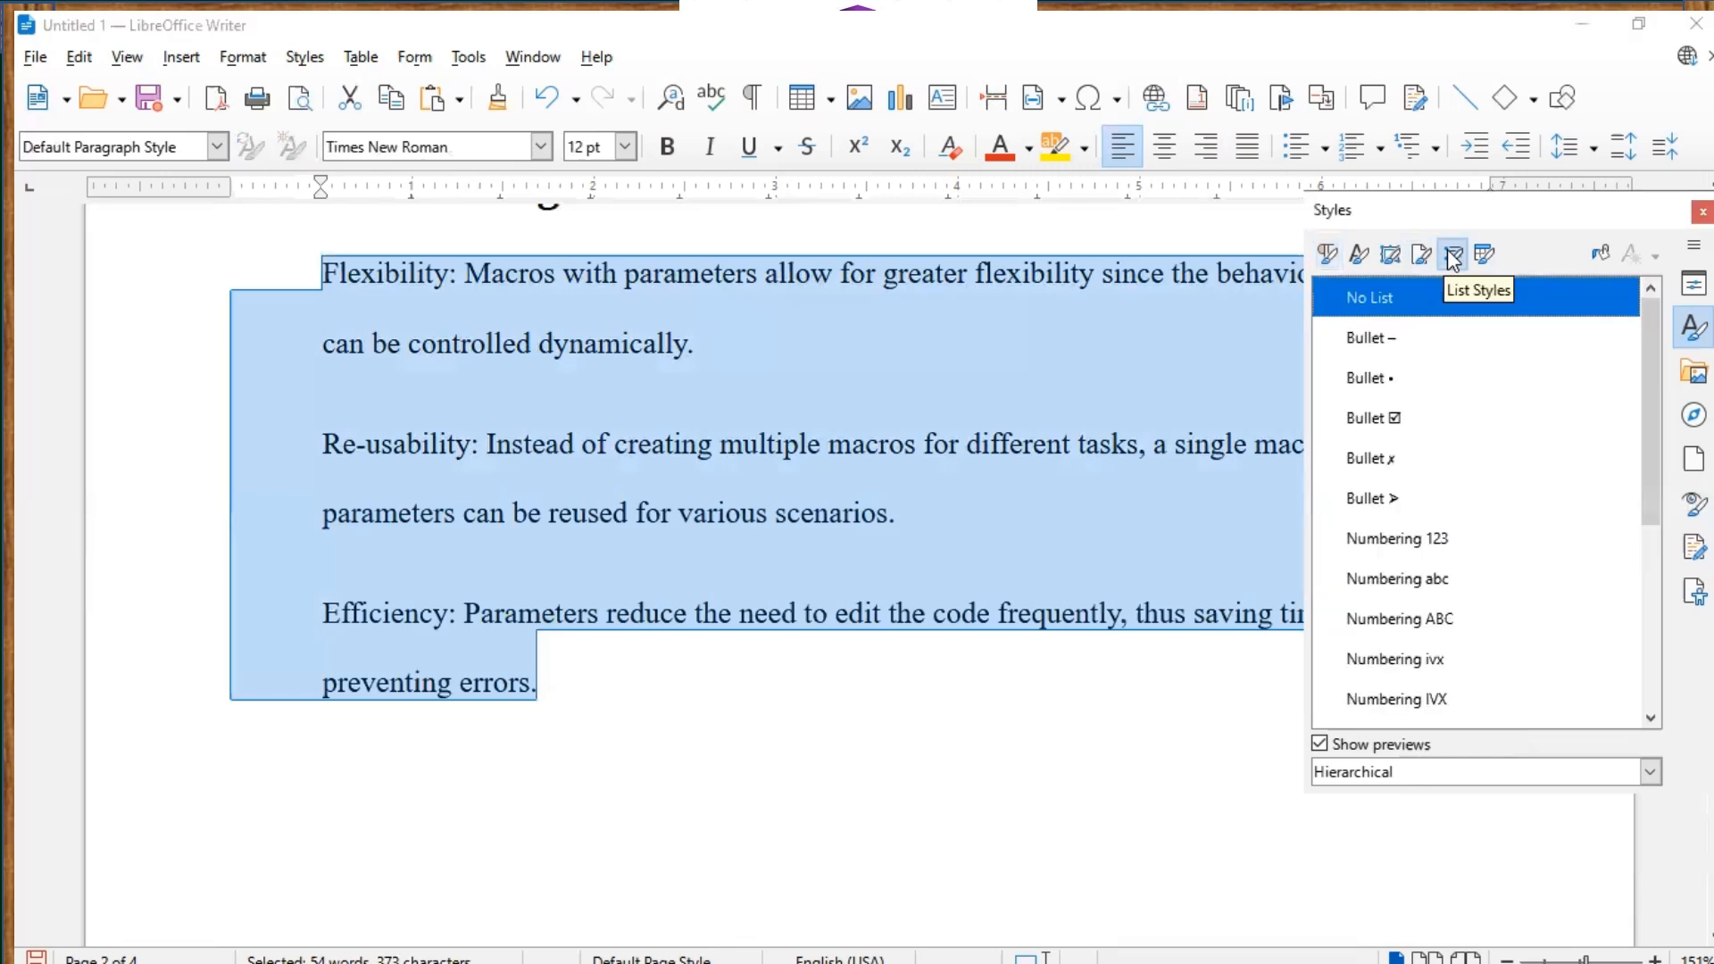
{"action": "double_click", "coordinate": [1364, 339]}
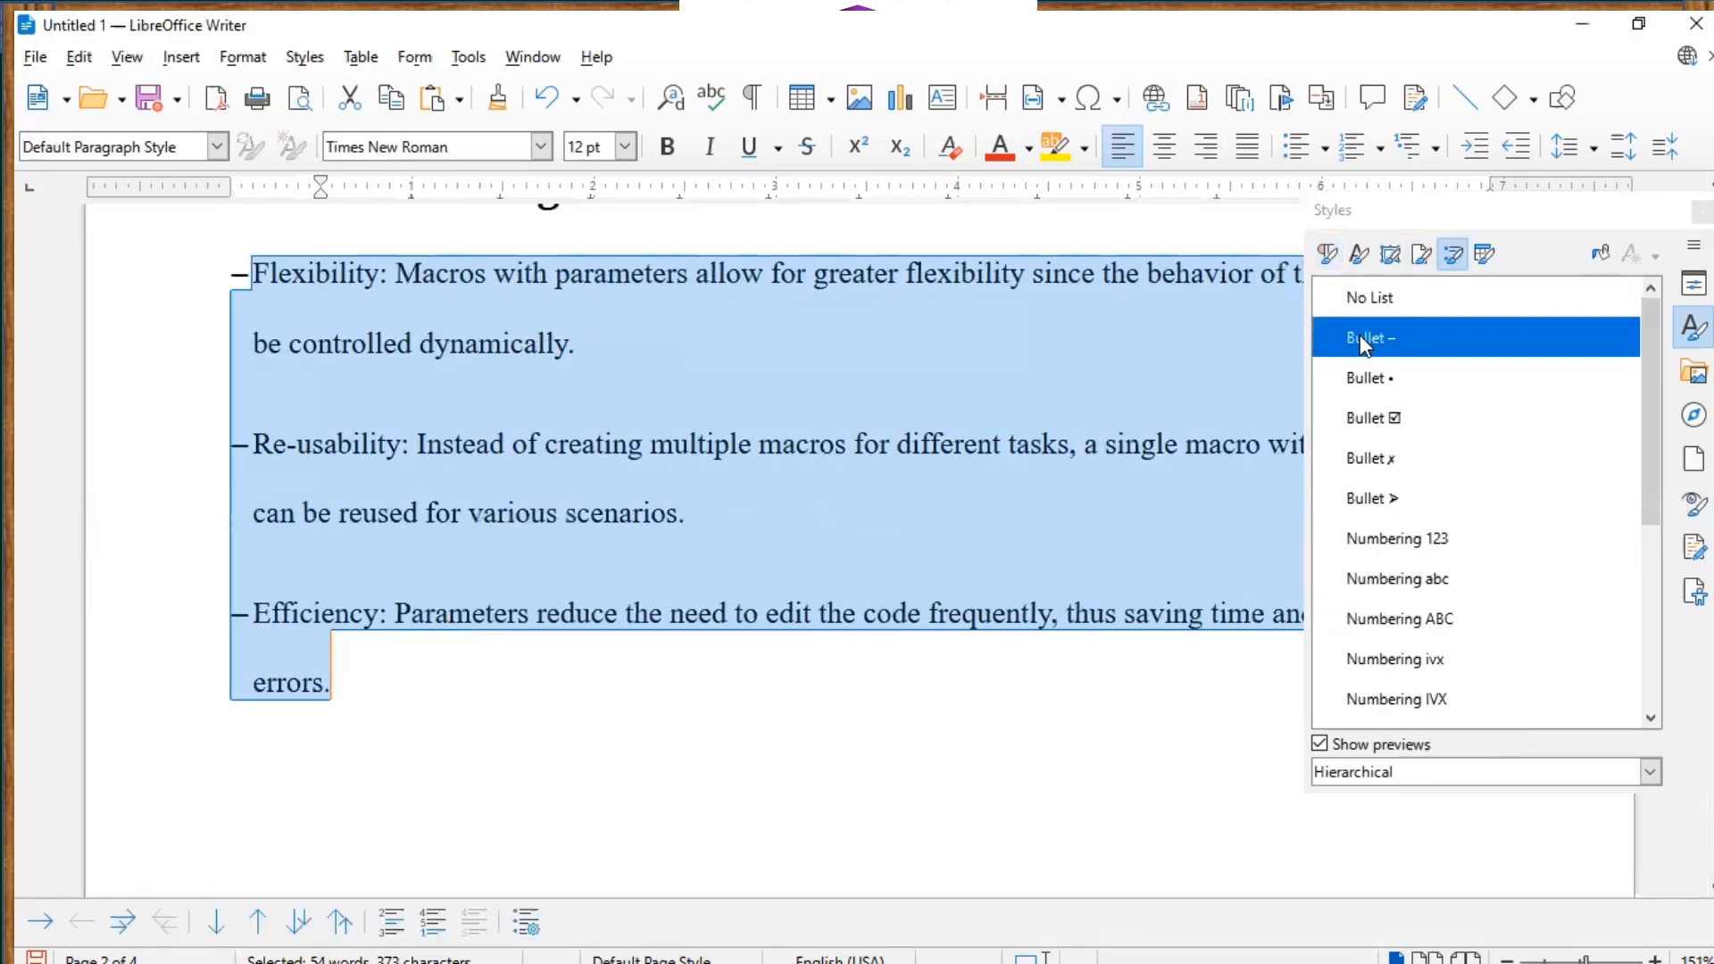
{"action": "double_click", "coordinate": [1367, 379]}
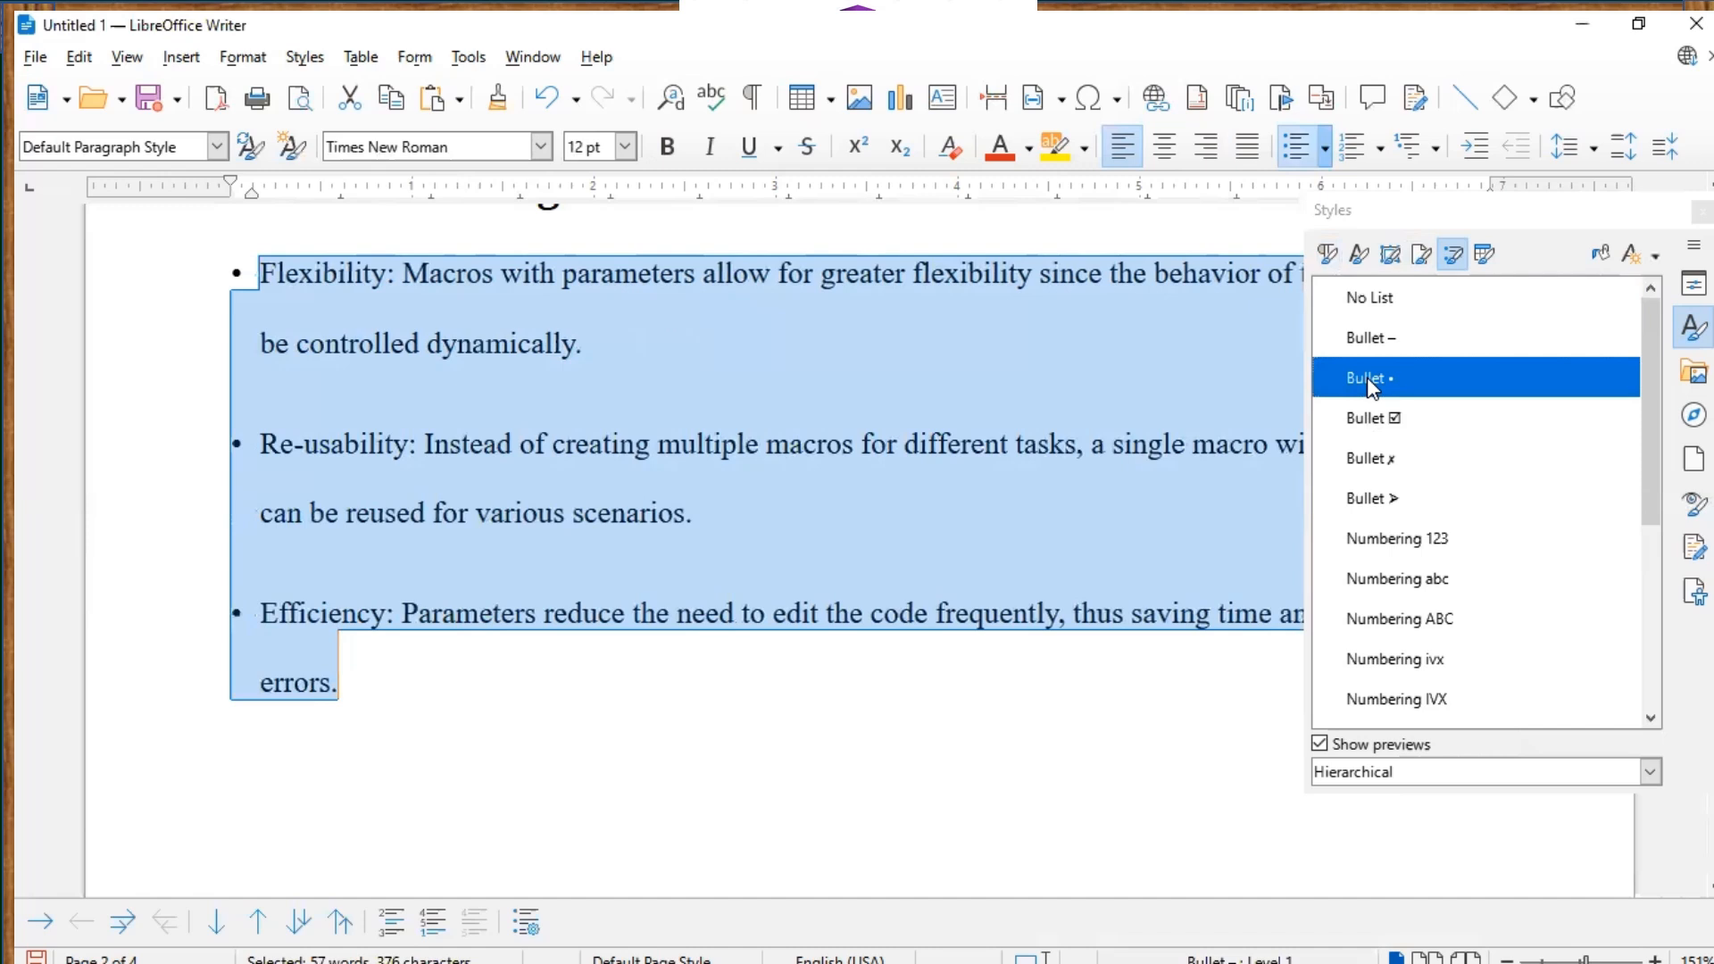
Try the checkbox, cross and arrowhead bullet list styles on the three benefit paragraphs.
{"action": "double_click", "coordinate": [1375, 425]}
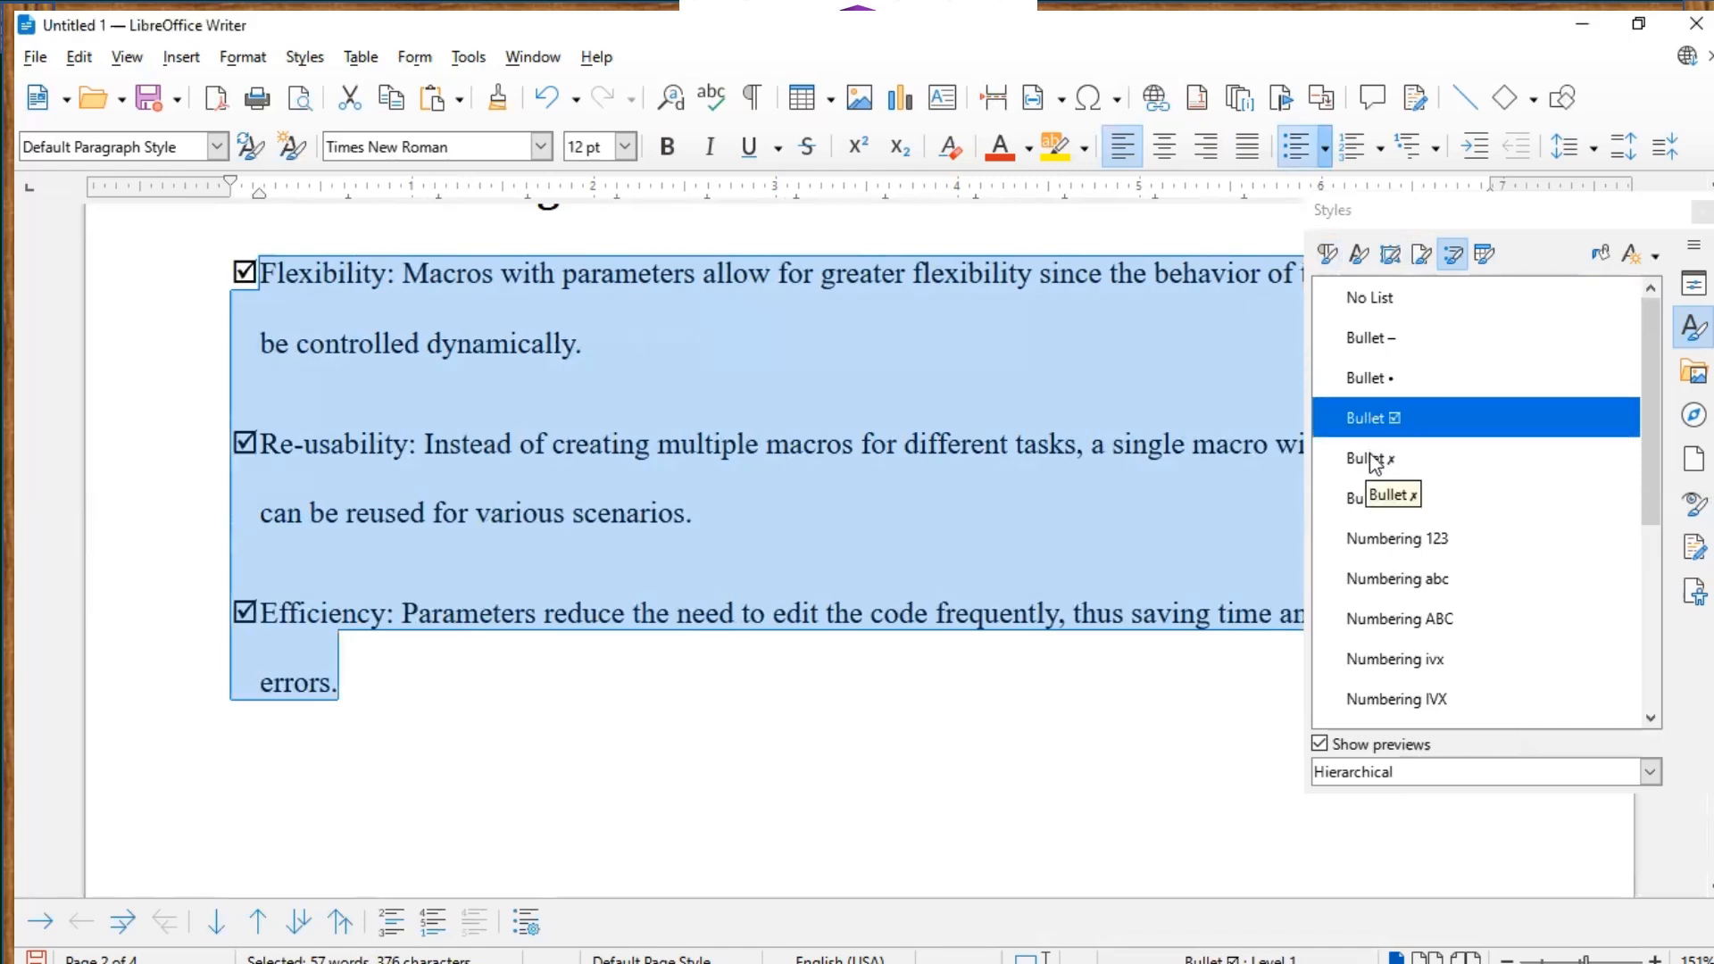
{"action": "double_click", "coordinate": [1370, 457]}
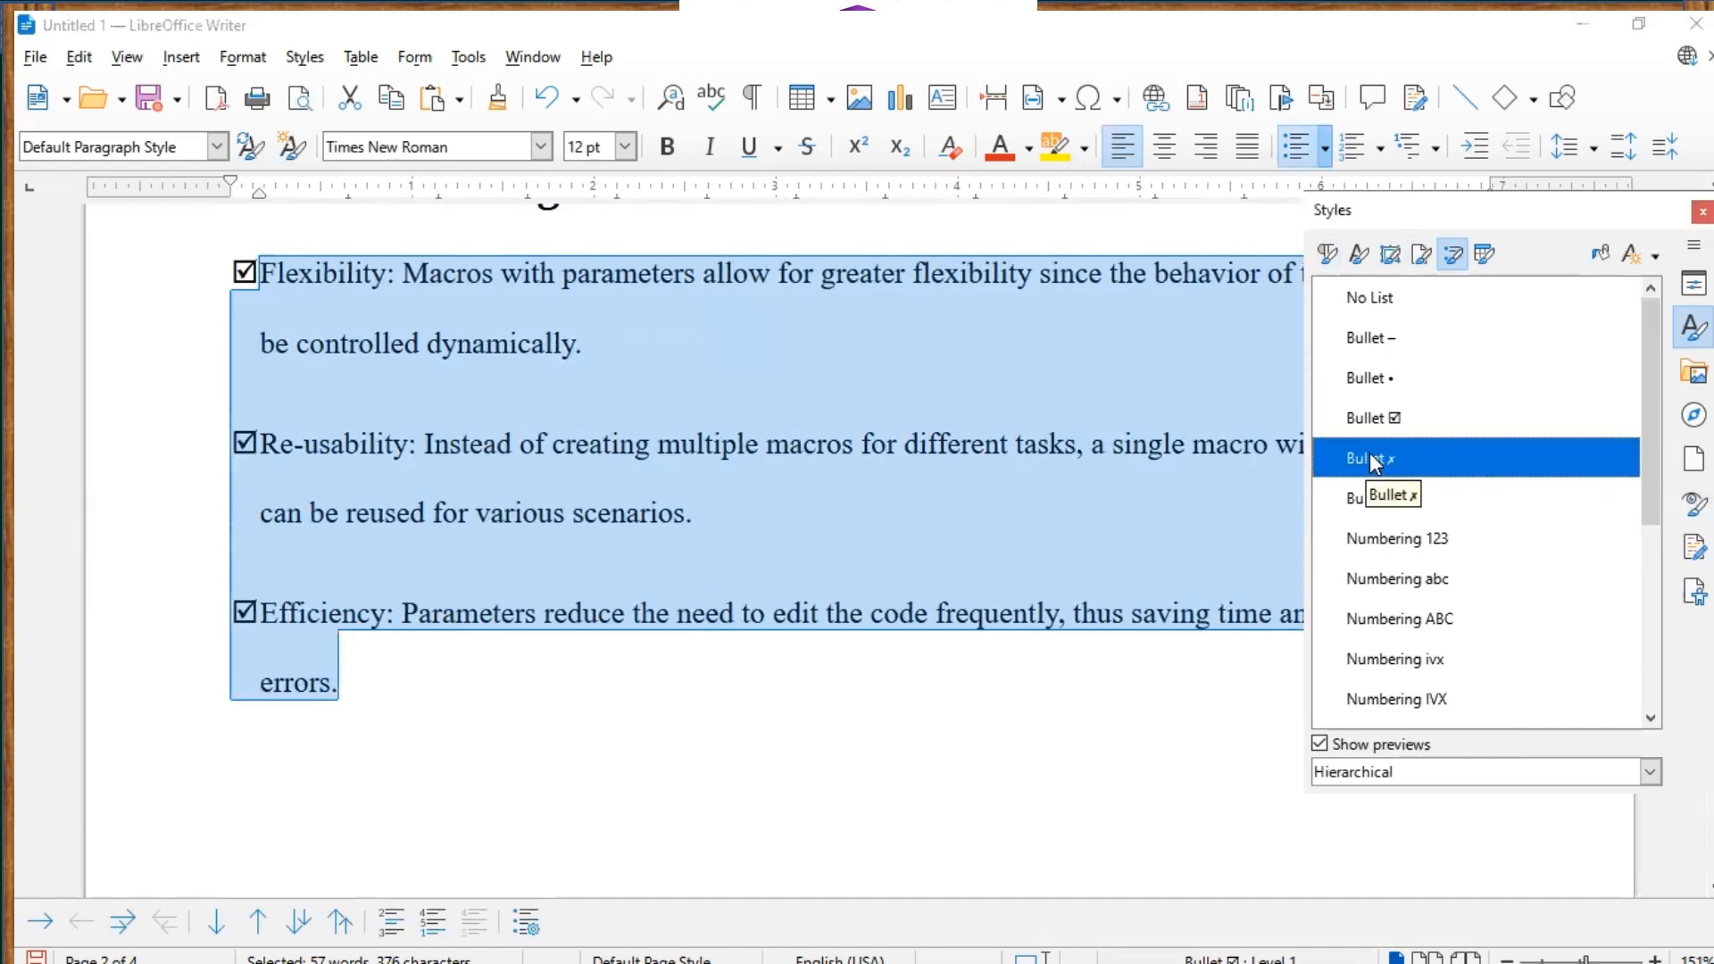
{"action": "double_click", "coordinate": [1364, 502]}
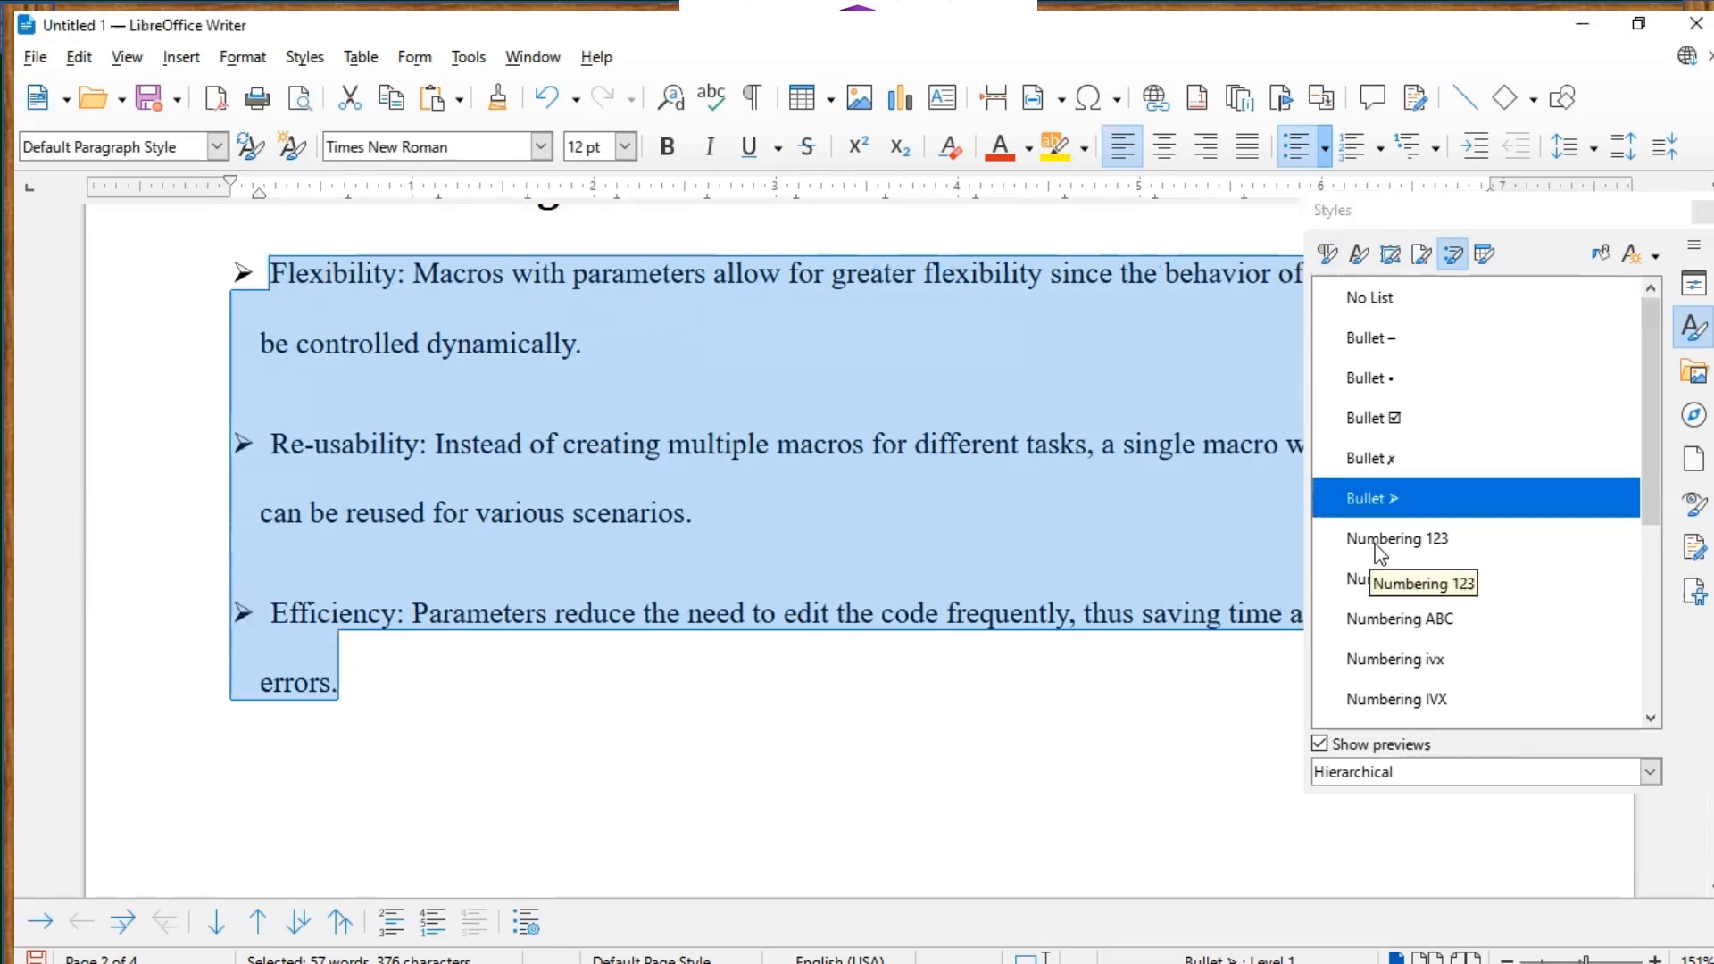
Try the Numbering 123, Numbering abc, Numbering ivx and Numbering IVX list styles on the three benefit paragraphs.
{"action": "double_click", "coordinate": [1377, 540]}
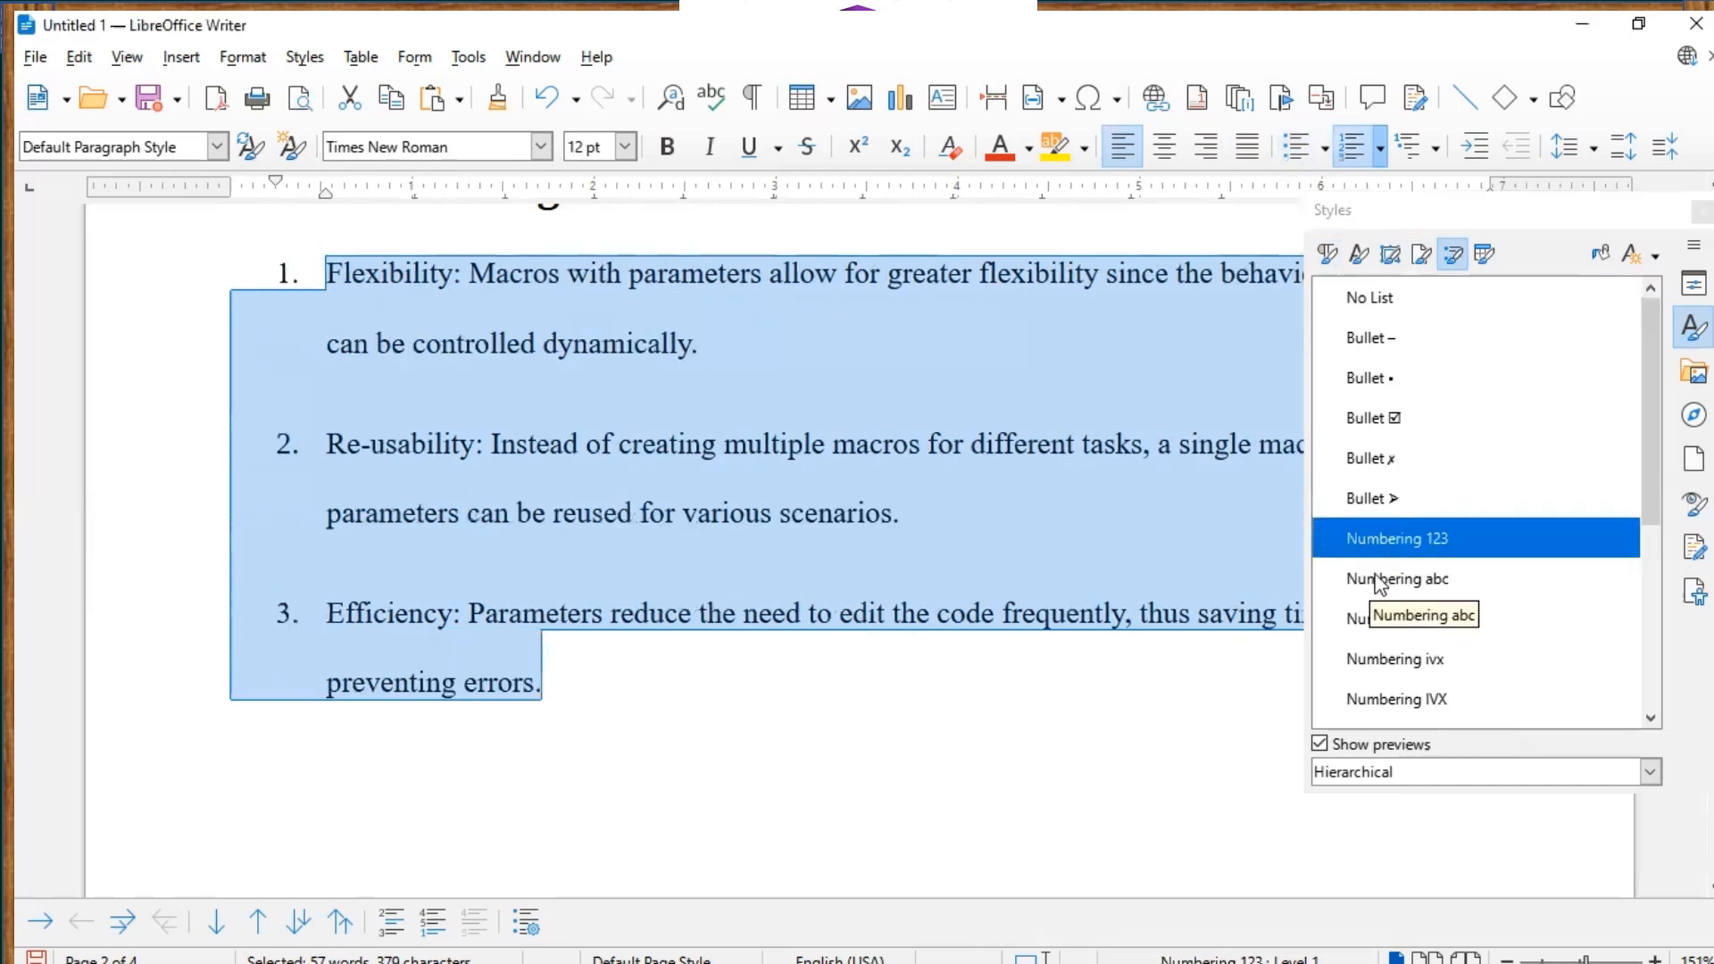
{"action": "double_click", "coordinate": [1376, 578]}
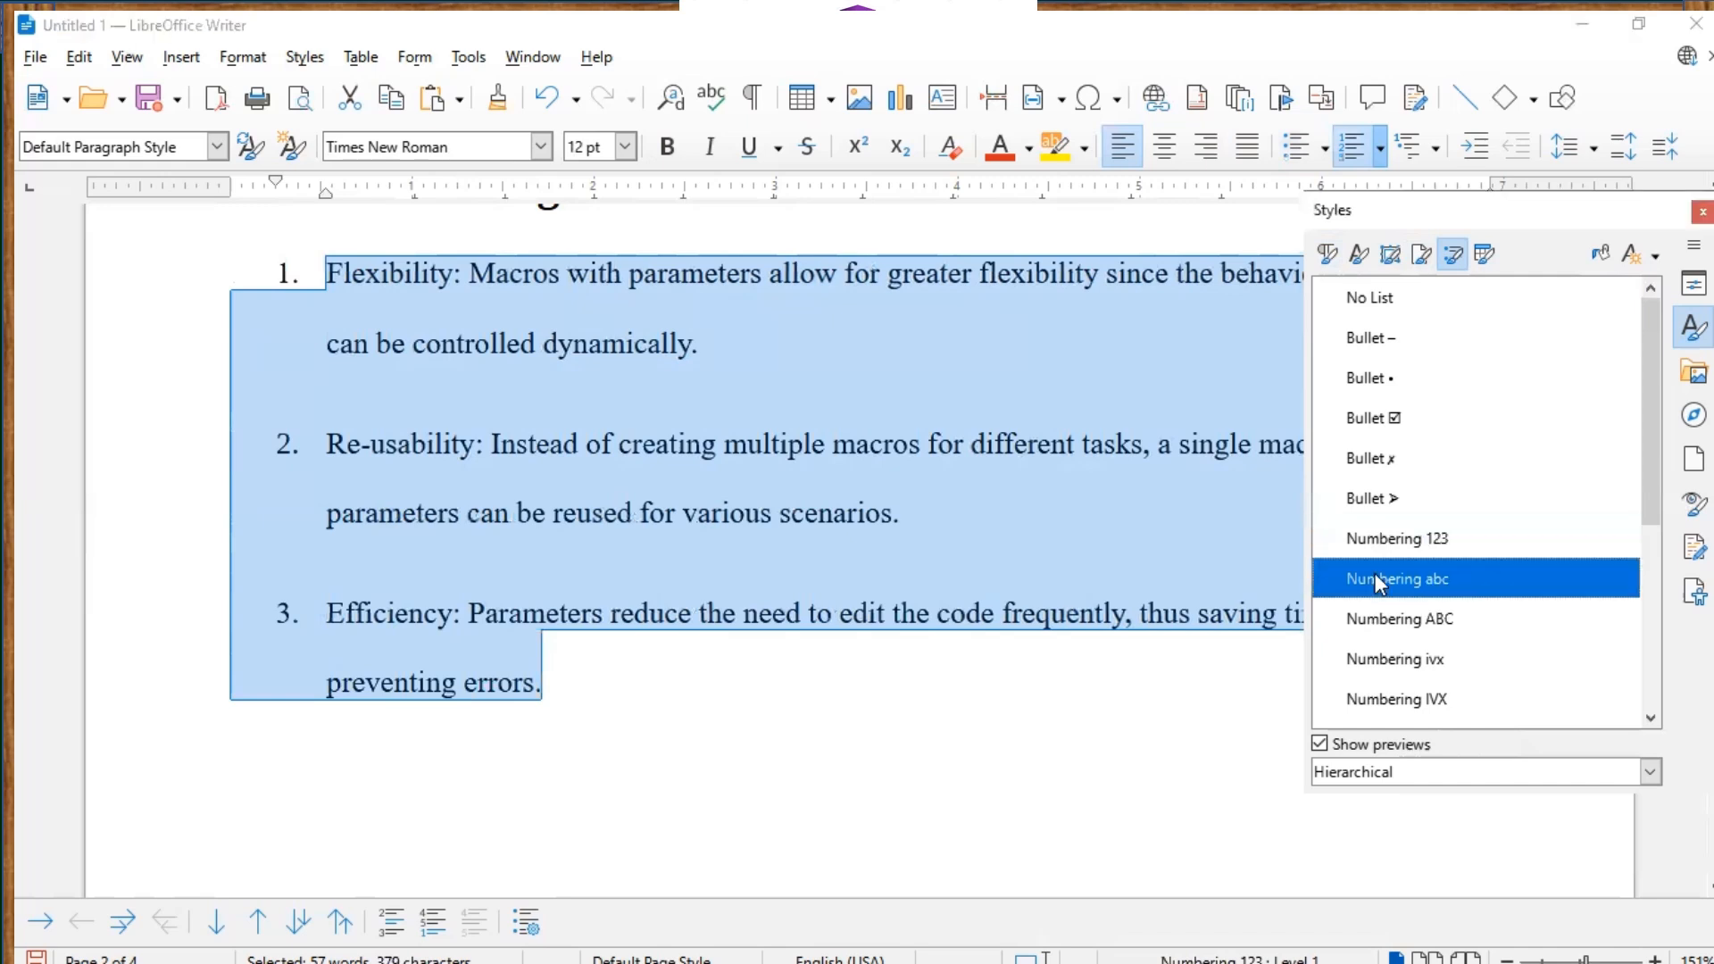
{"action": "double_click", "coordinate": [1387, 650]}
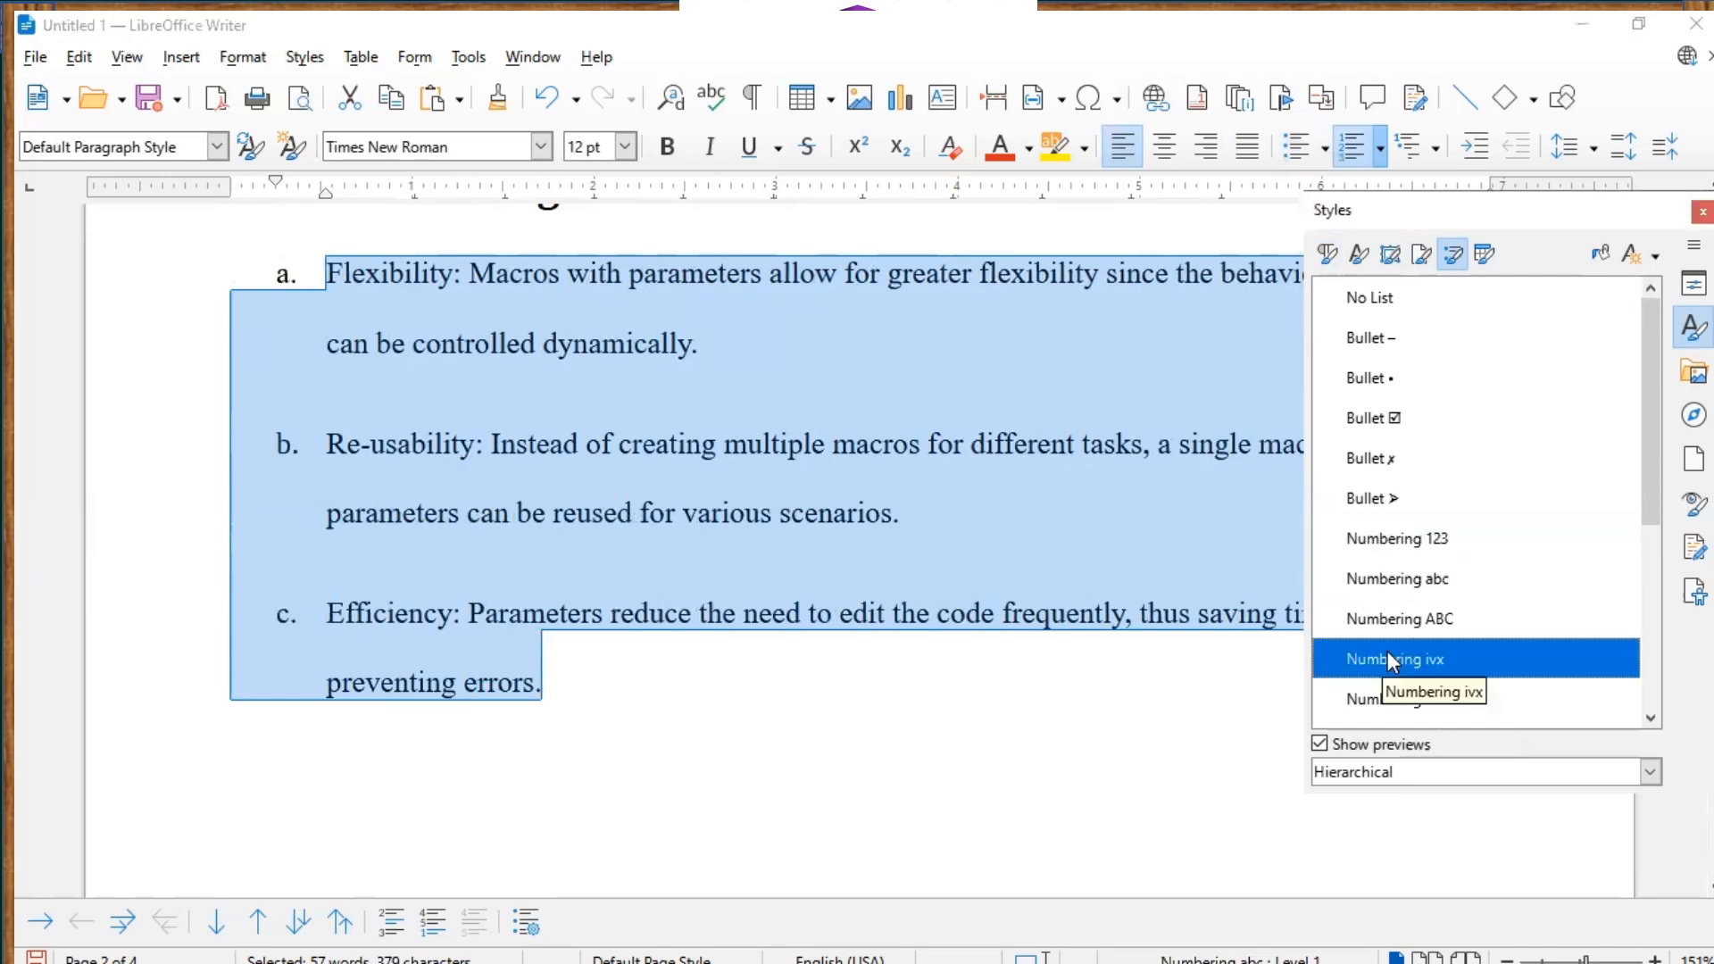
{"action": "double_click", "coordinate": [1398, 705]}
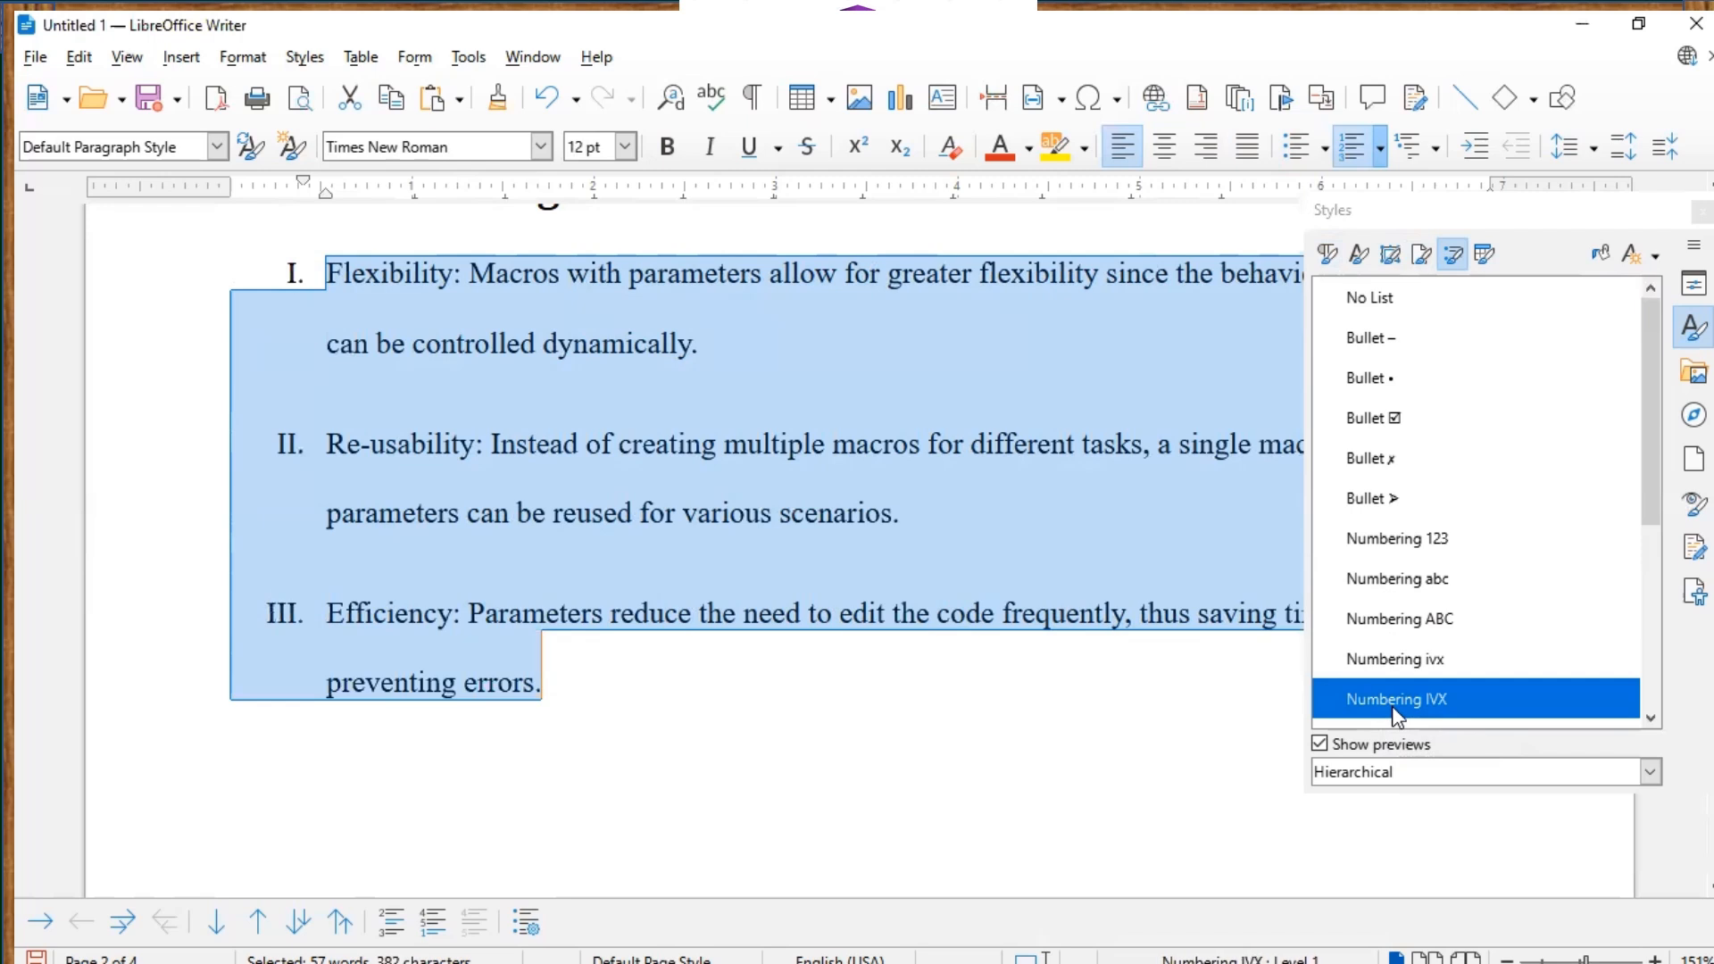
Set the list style of the three benefit paragraphs back to "Bullet •" and clear the selection.
{"action": "double_click", "coordinate": [1366, 379]}
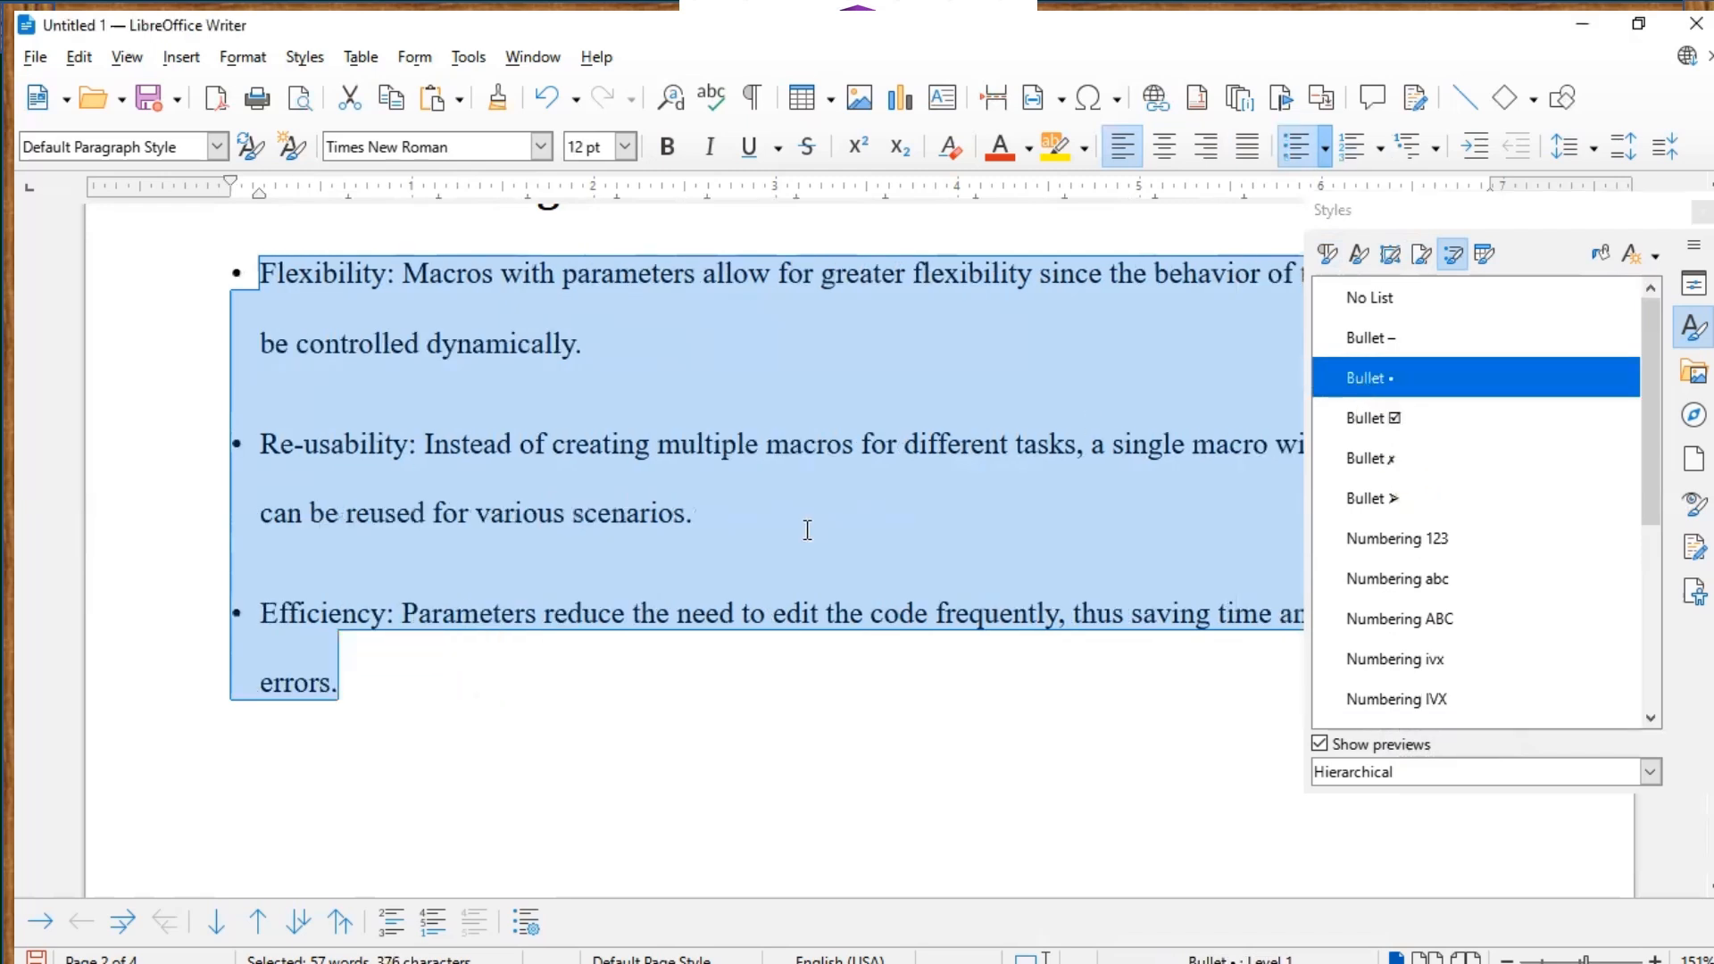
{"action": "left_click", "coordinate": [560, 694]}
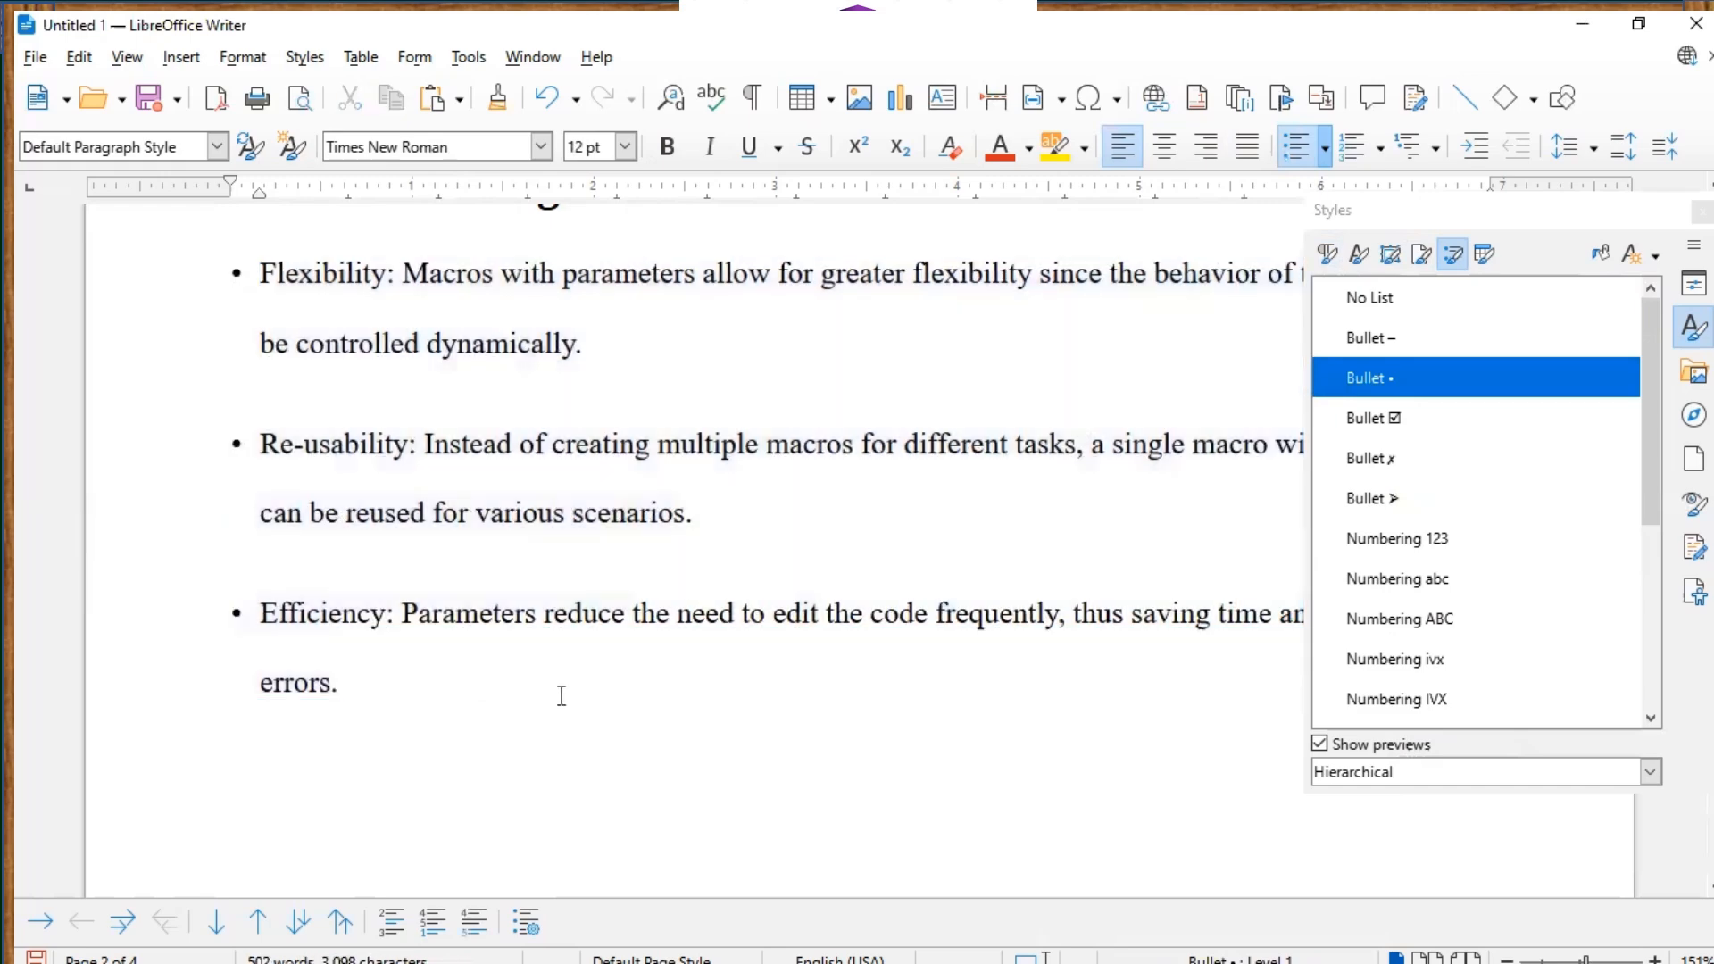
Try the Academic, Box List Blue and Box List Green table styles on the first five rows of the page 3 table.
{"action": "scroll", "coordinate": [562, 695], "scroll_direction": "down", "scroll_amount": 8}
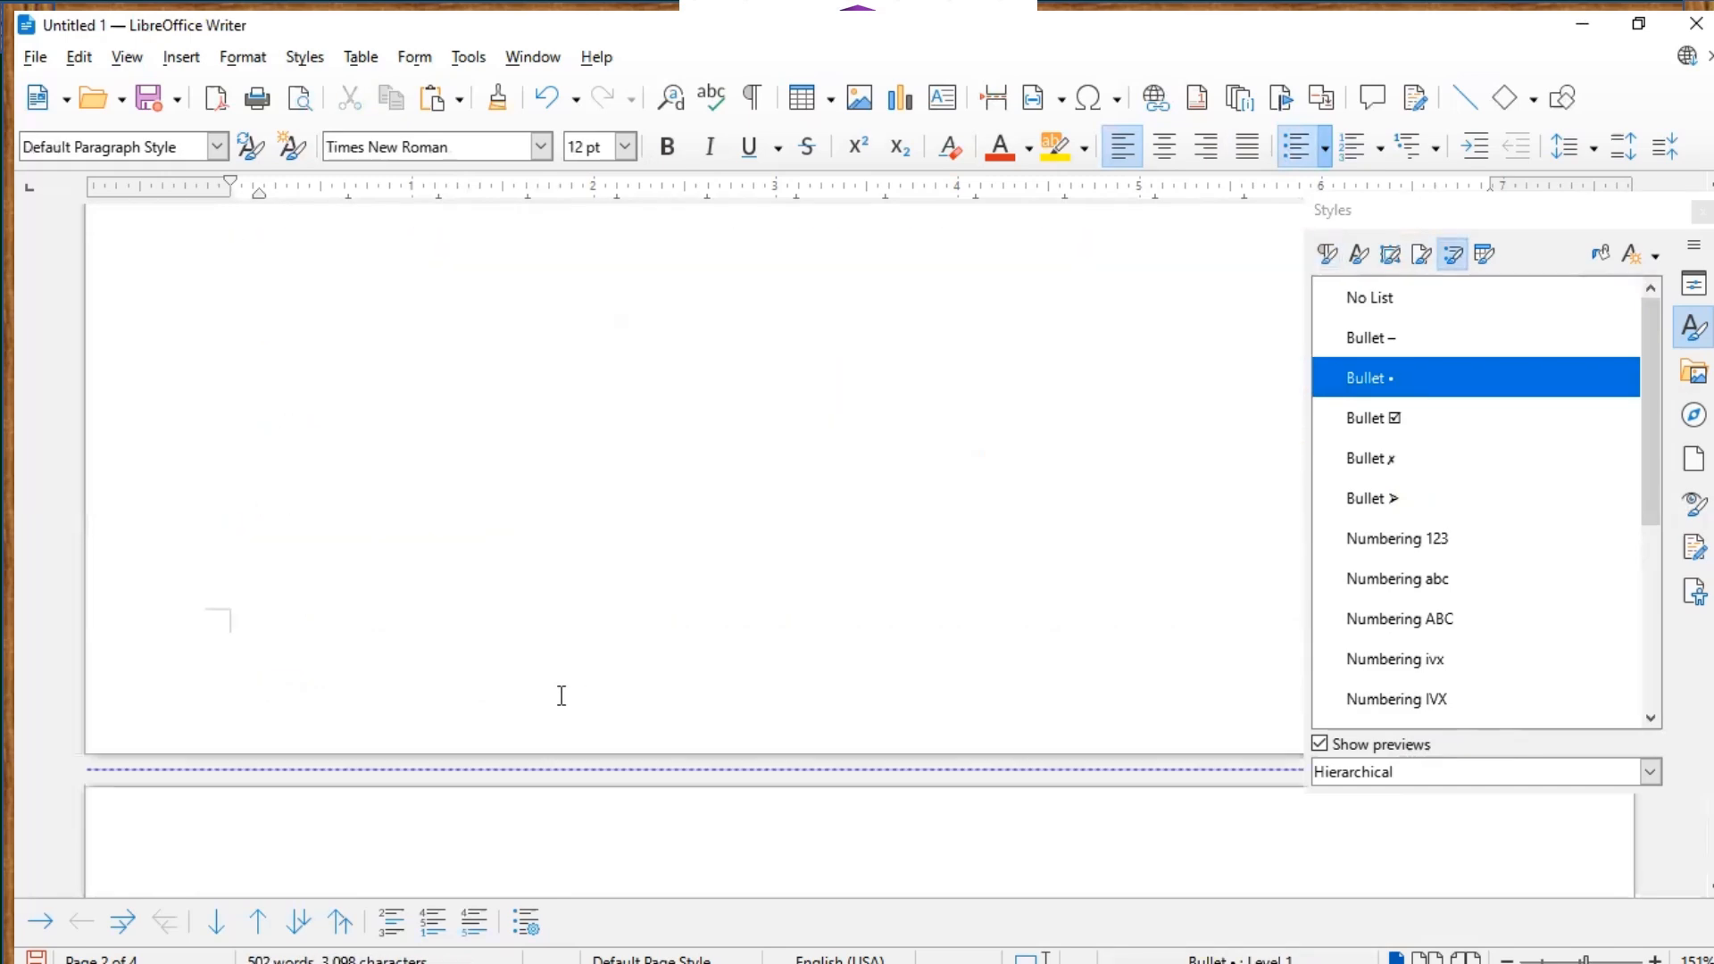
{"action": "scroll", "coordinate": [562, 695], "scroll_direction": "down", "scroll_amount": 5}
{"action": "scroll", "coordinate": [561, 695], "scroll_direction": "down", "scroll_amount": 5}
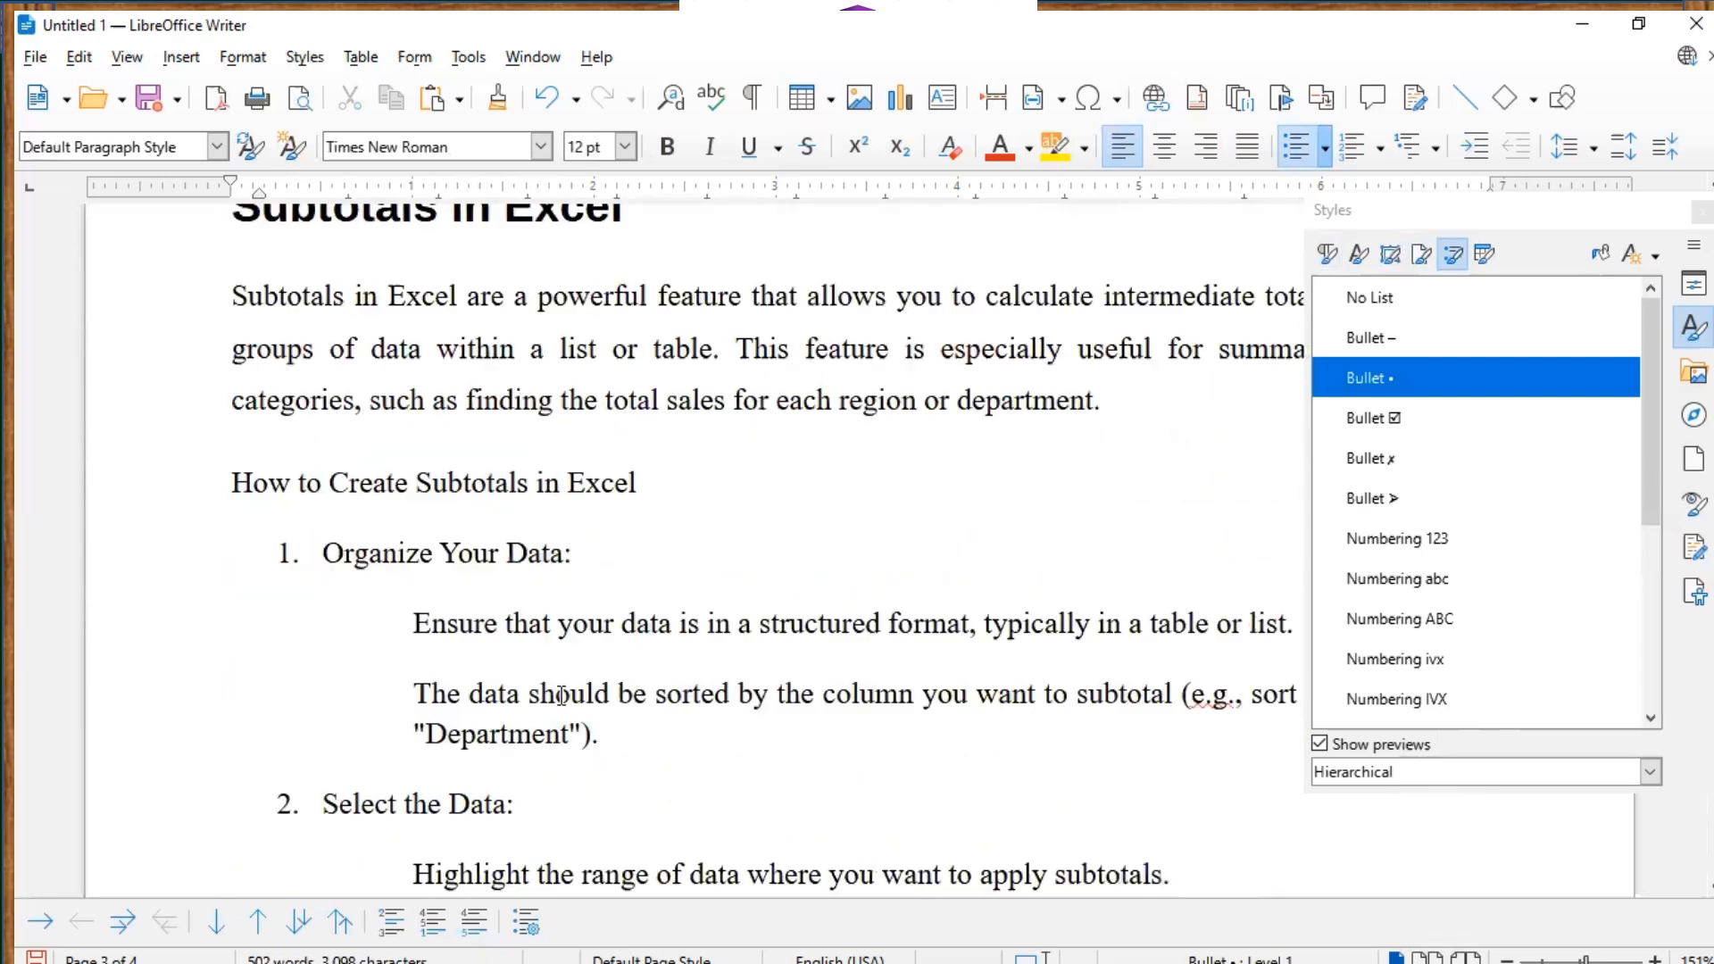
{"action": "scroll", "coordinate": [561, 695], "scroll_direction": "down", "scroll_amount": 4}
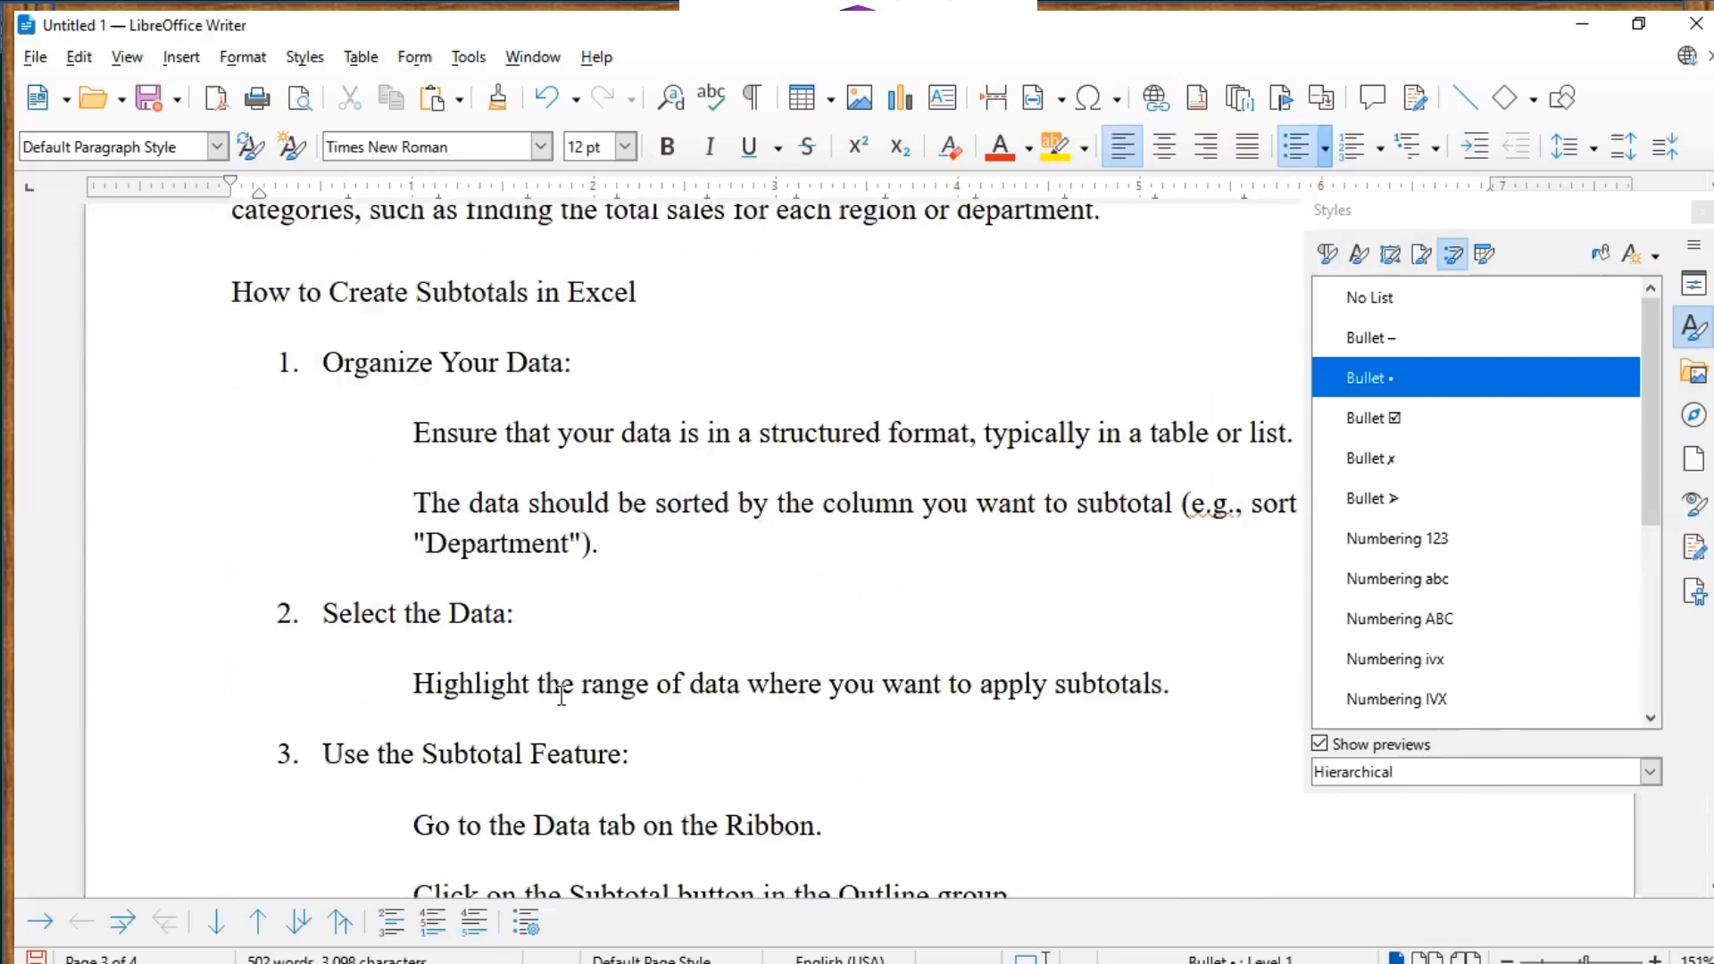
{"action": "scroll", "coordinate": [562, 695], "scroll_direction": "down", "scroll_amount": 13}
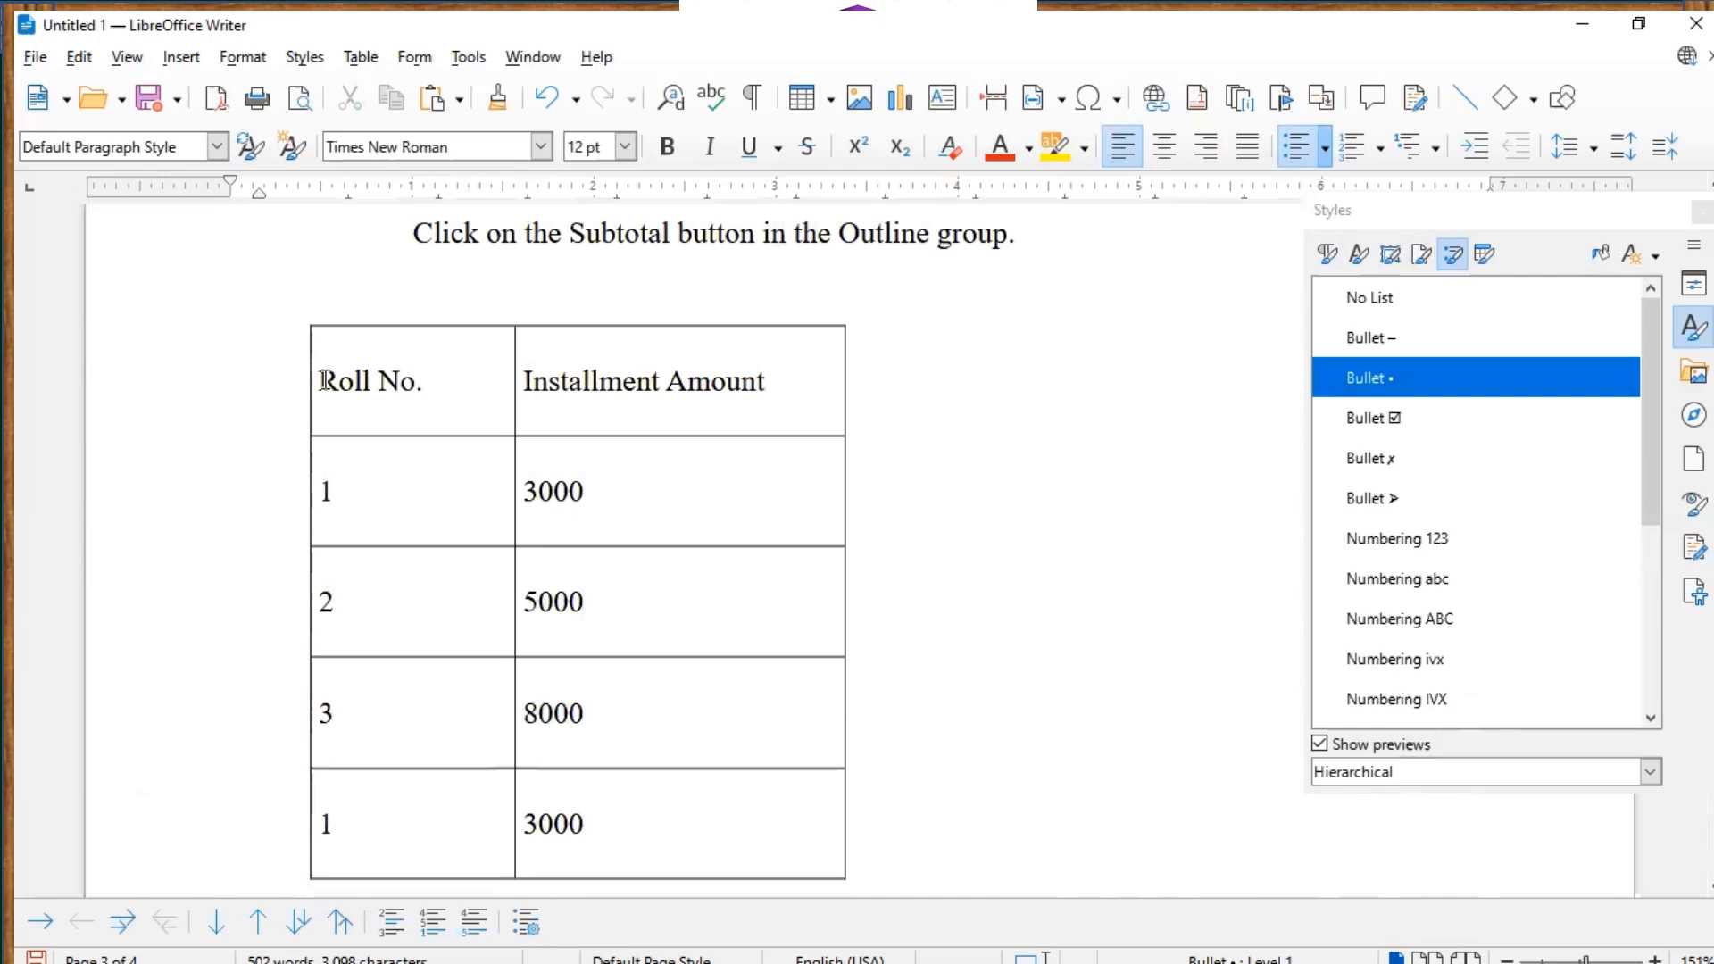
{"action": "left_click_drag", "start_coordinate": [323, 380], "coordinate": [617, 766]}
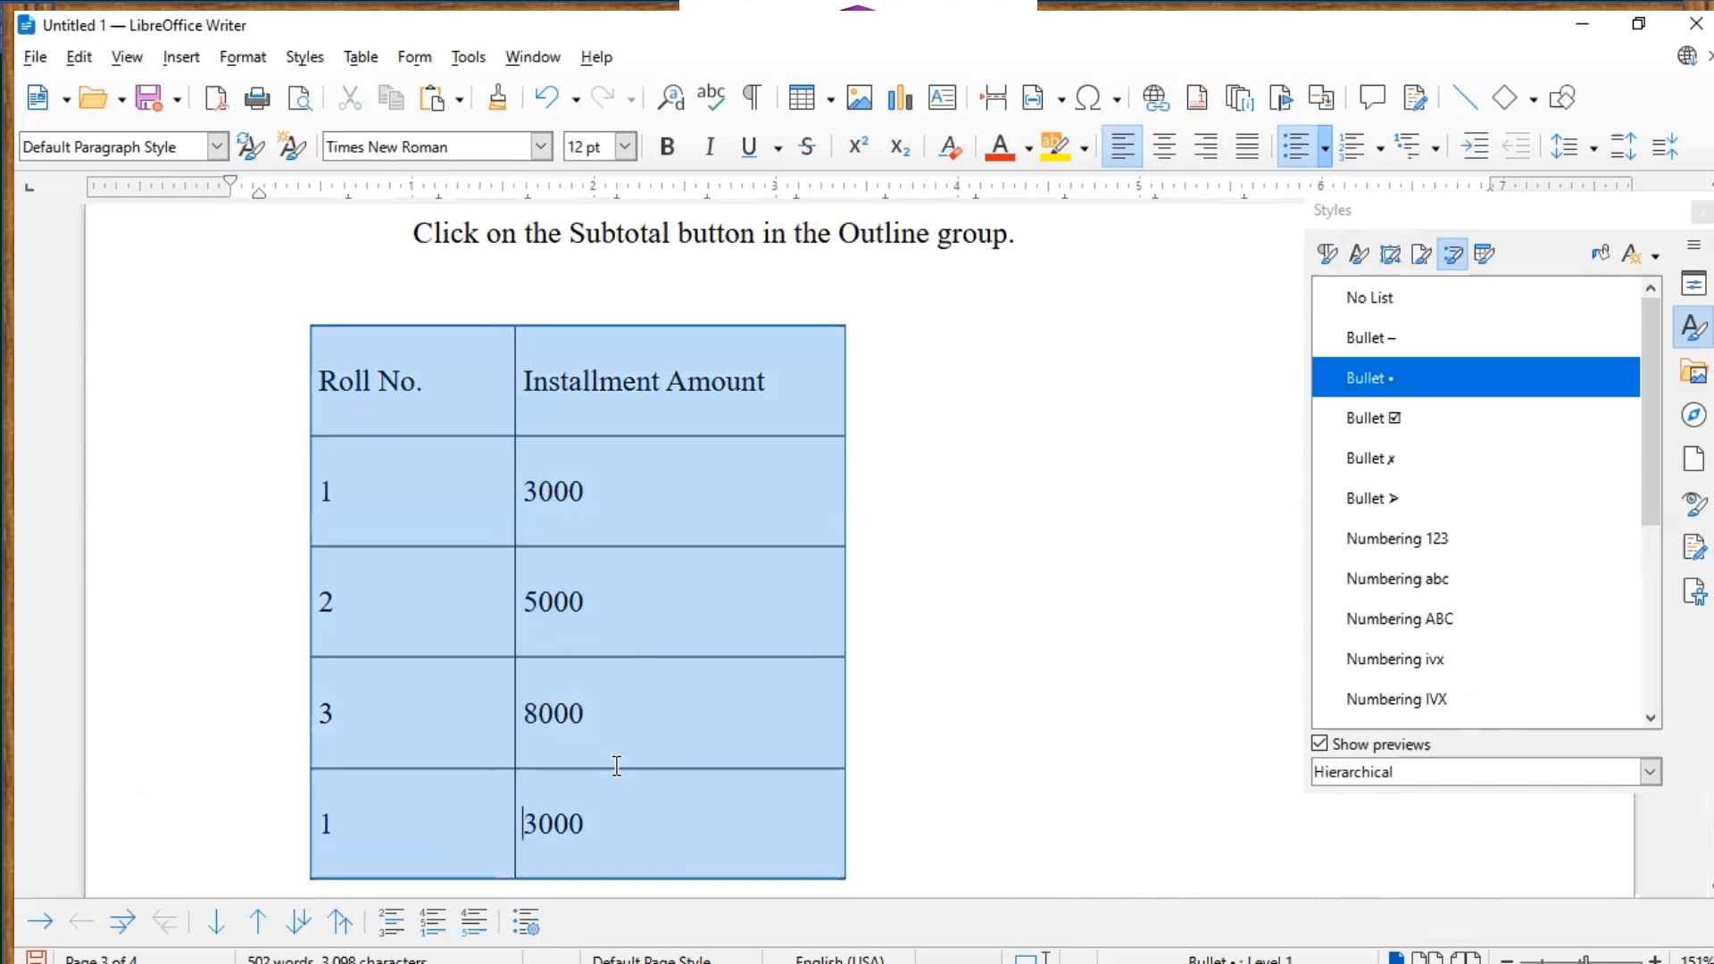
{"action": "left_click", "coordinate": [1485, 256]}
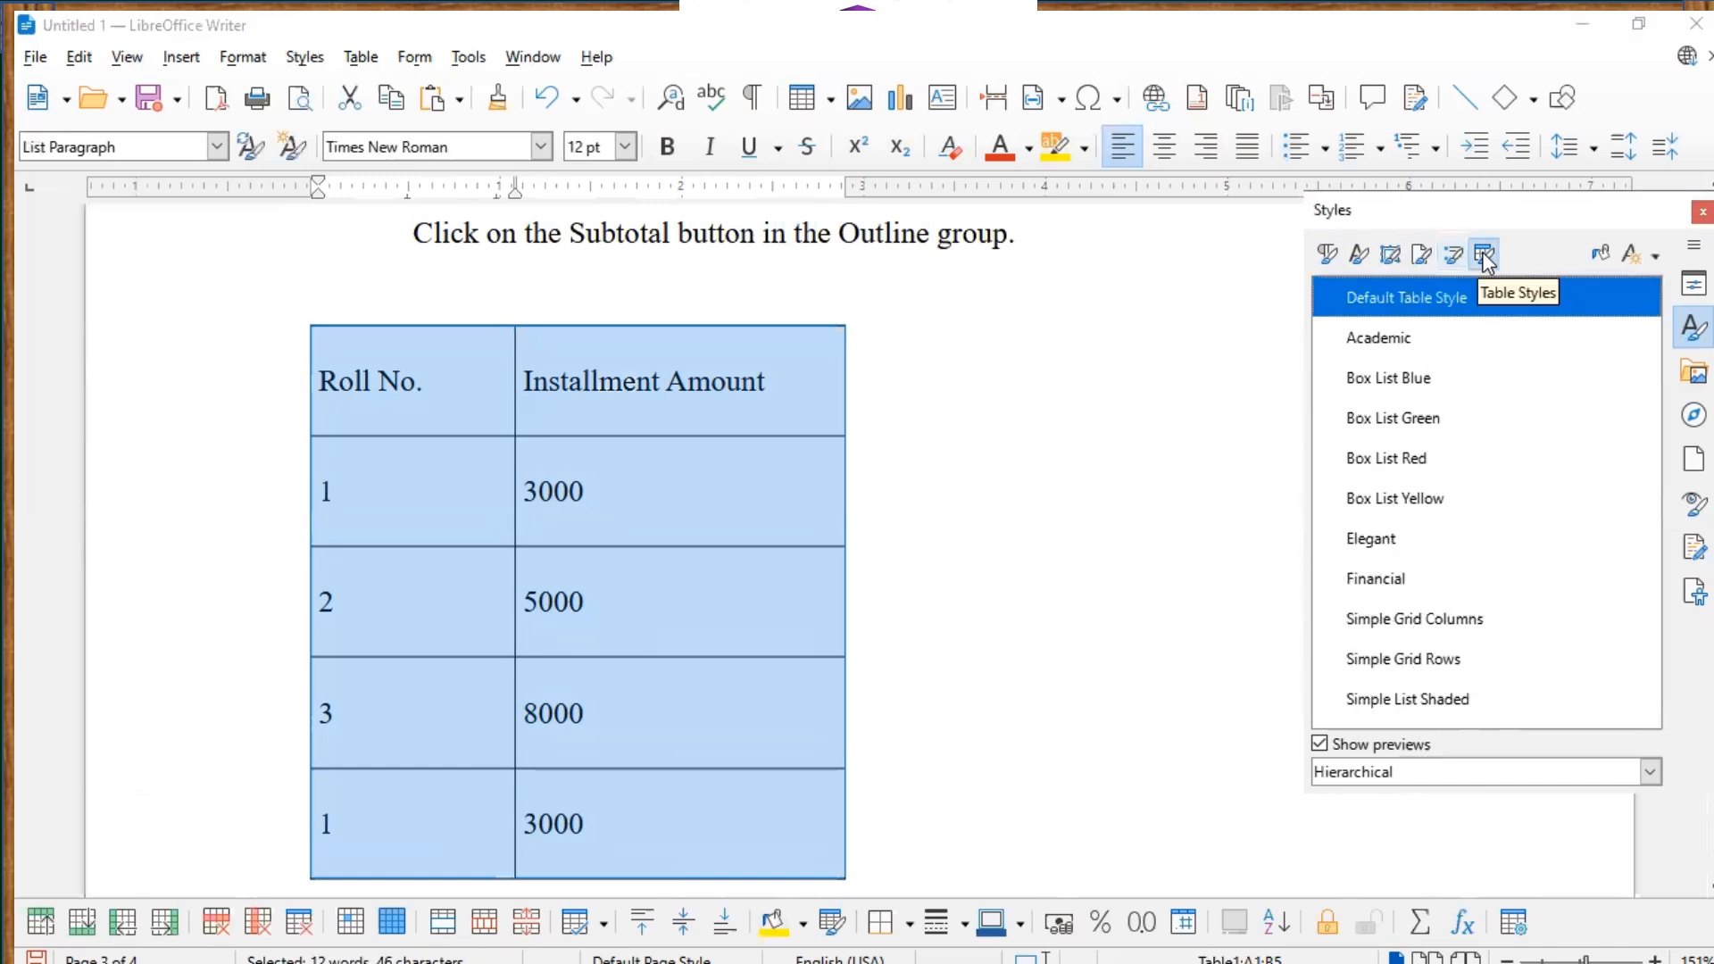
{"action": "double_click", "coordinate": [1367, 341]}
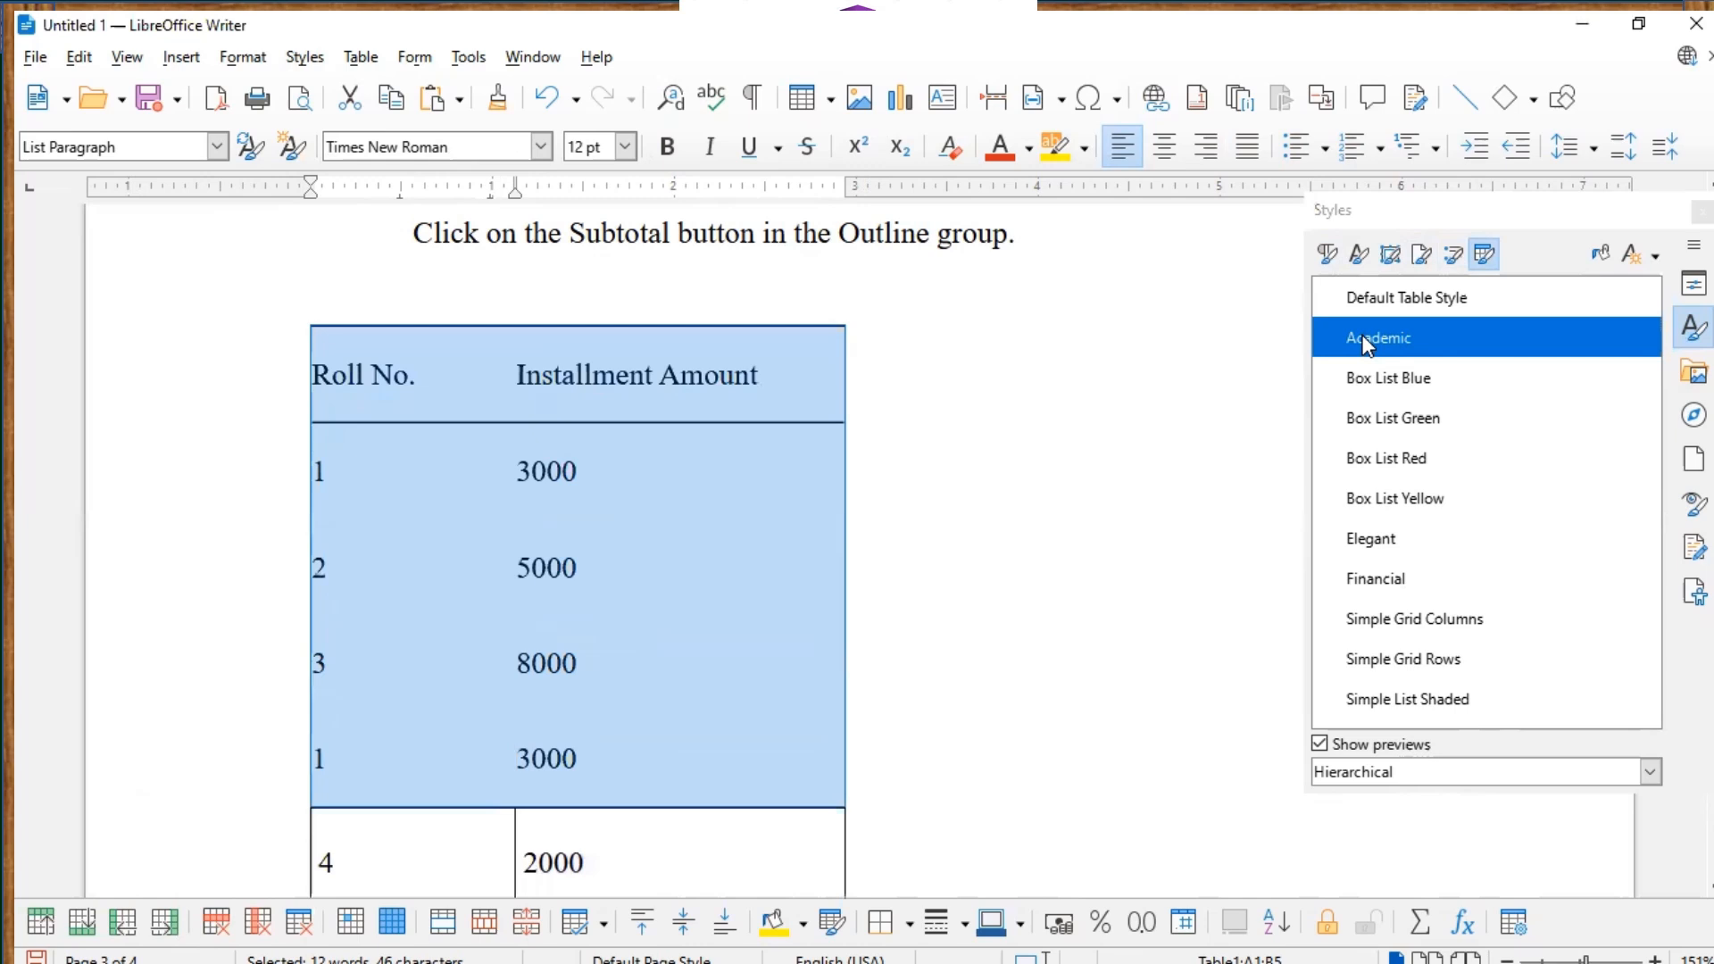
{"action": "double_click", "coordinate": [1366, 382]}
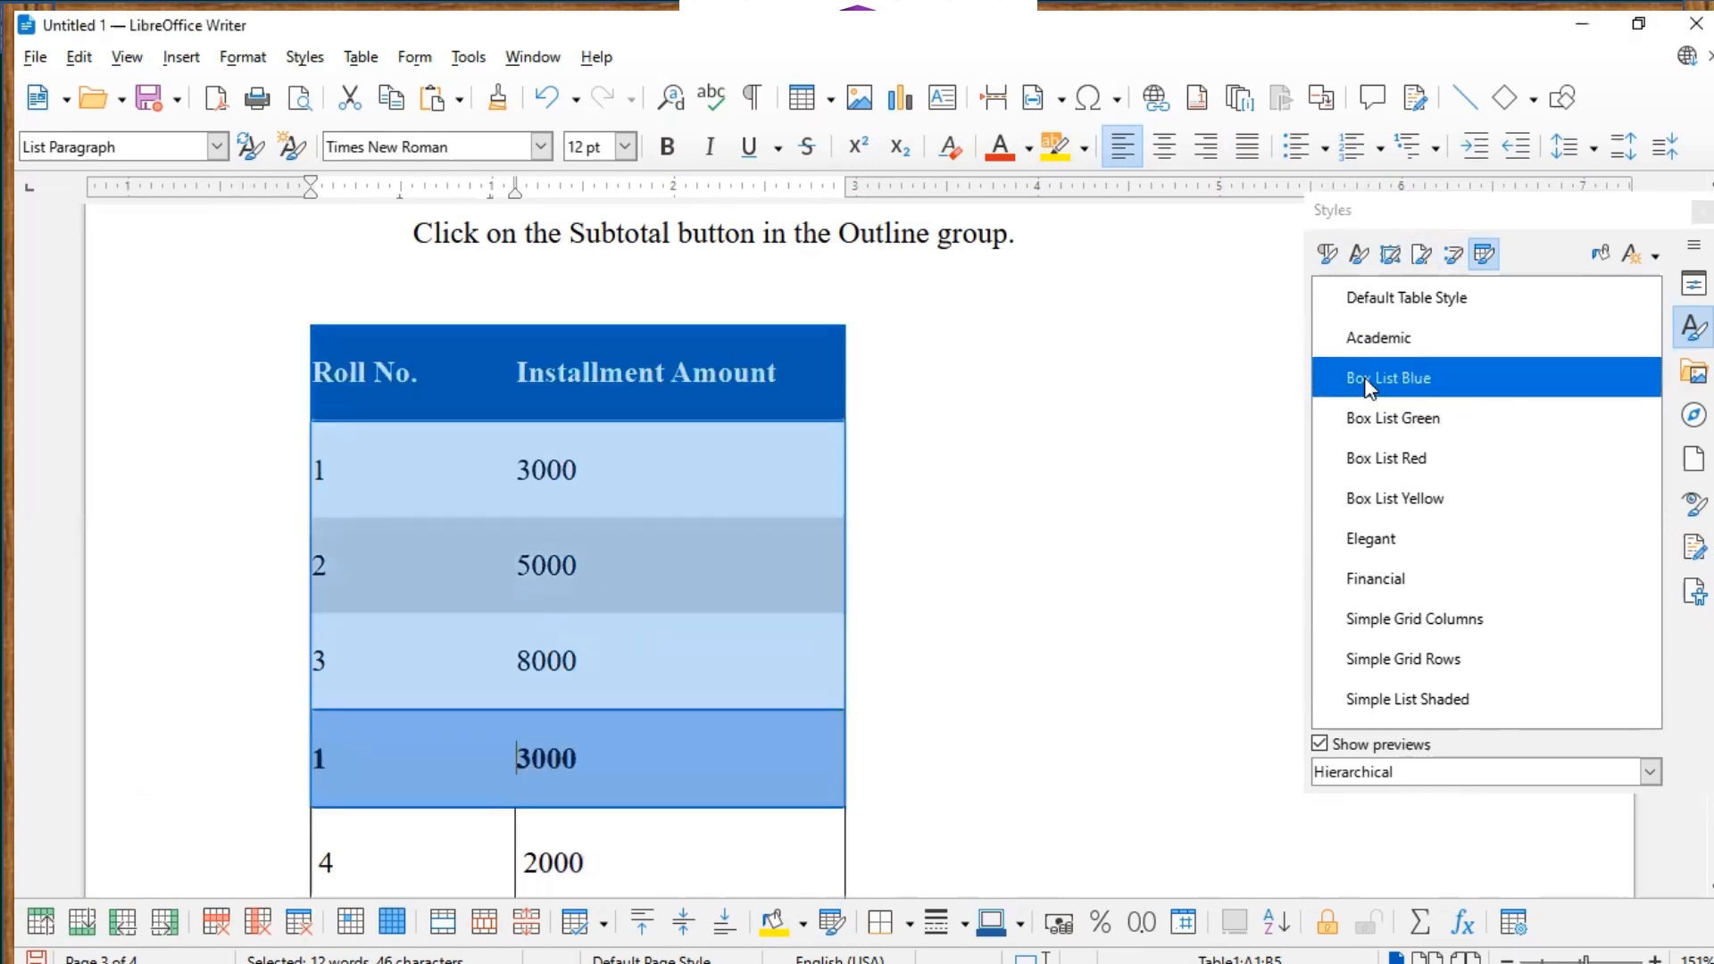
{"action": "double_click", "coordinate": [1370, 418]}
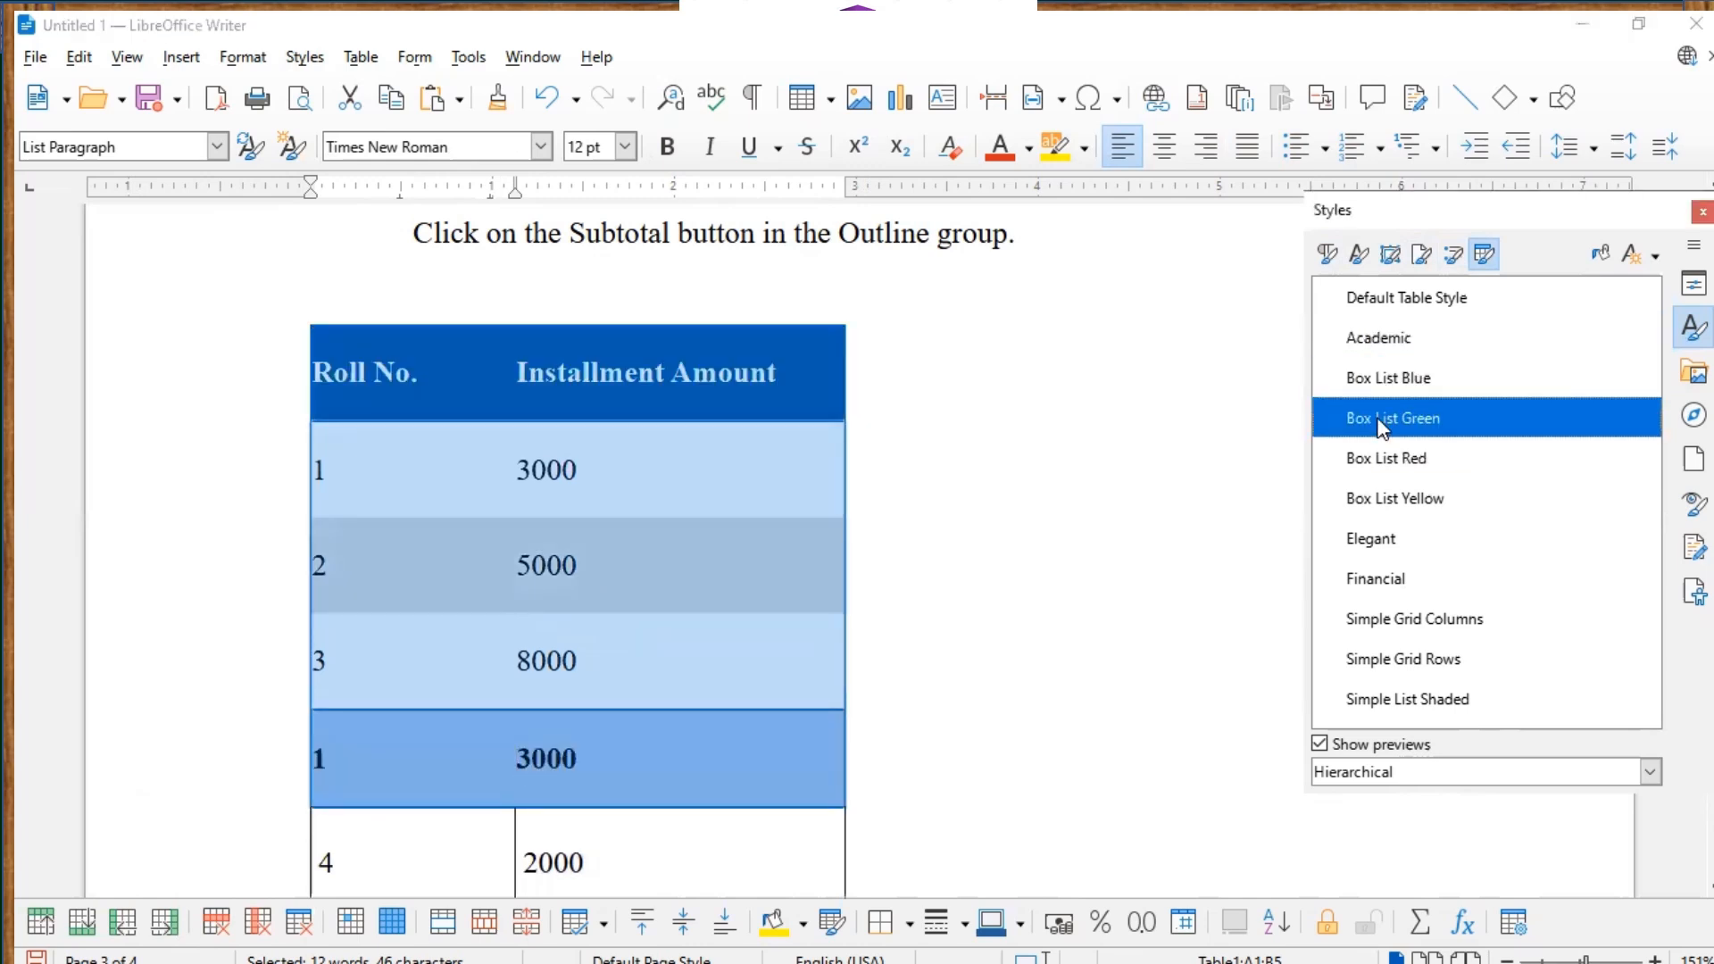
Try the Box List Red, Box List Yellow, Elegant and Financial table styles on the selected five rows.
{"action": "double_click", "coordinate": [1400, 460]}
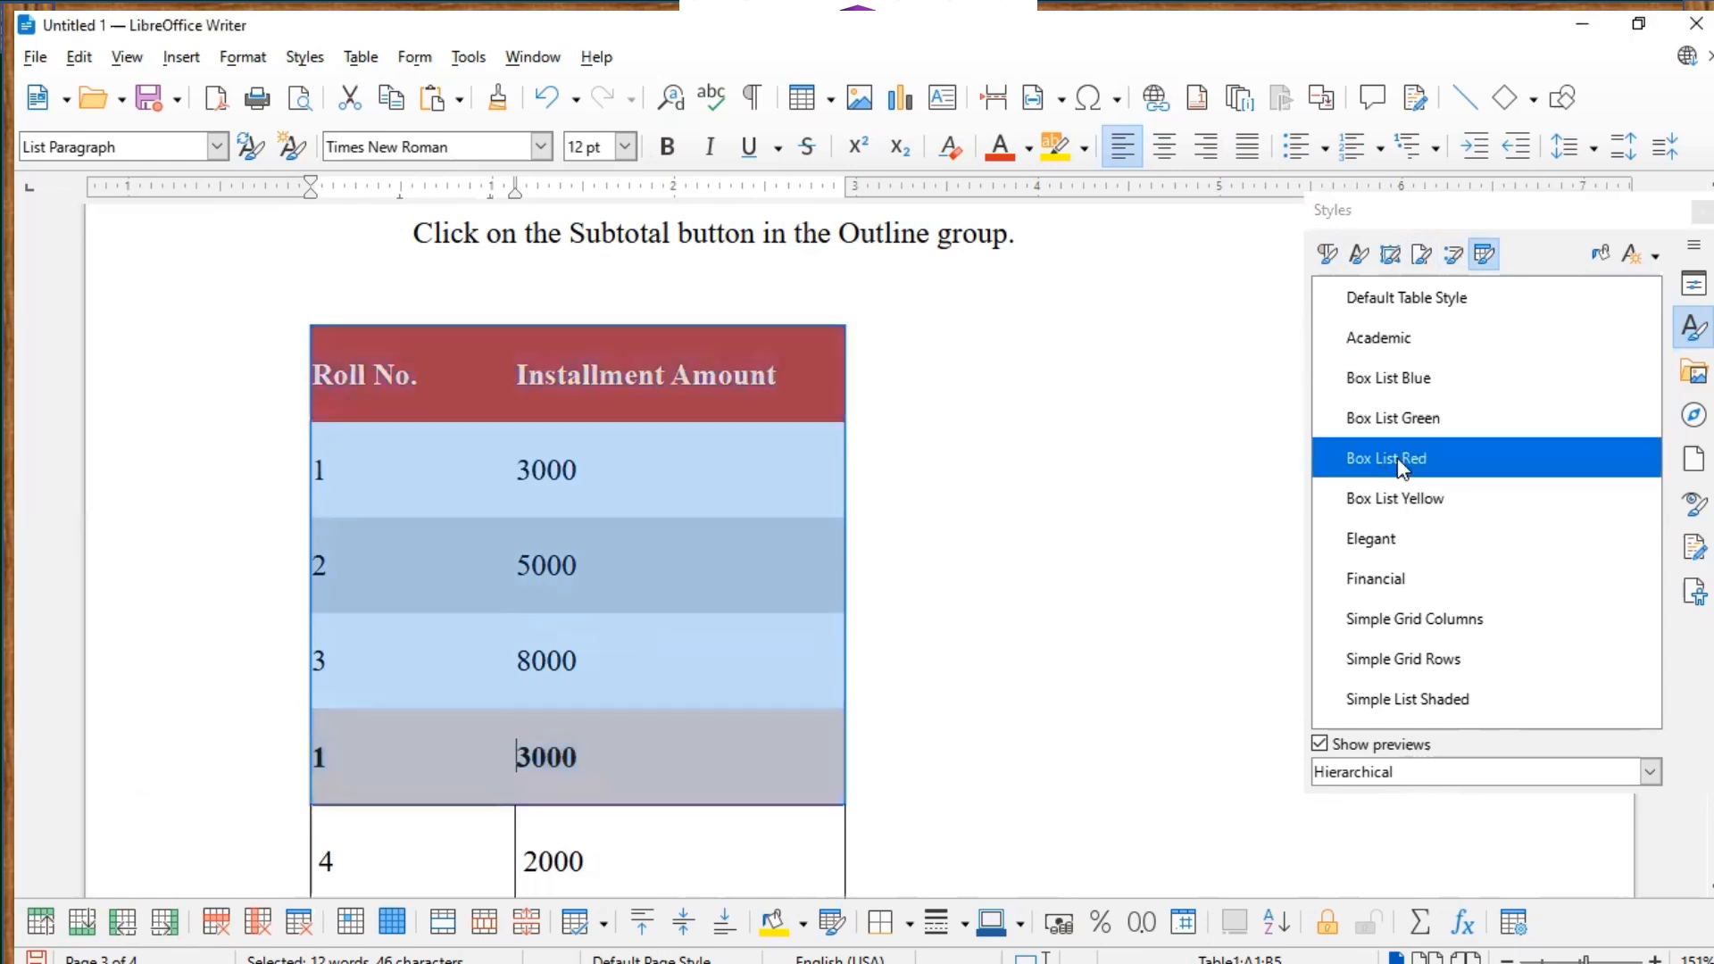
{"action": "double_click", "coordinate": [1387, 496]}
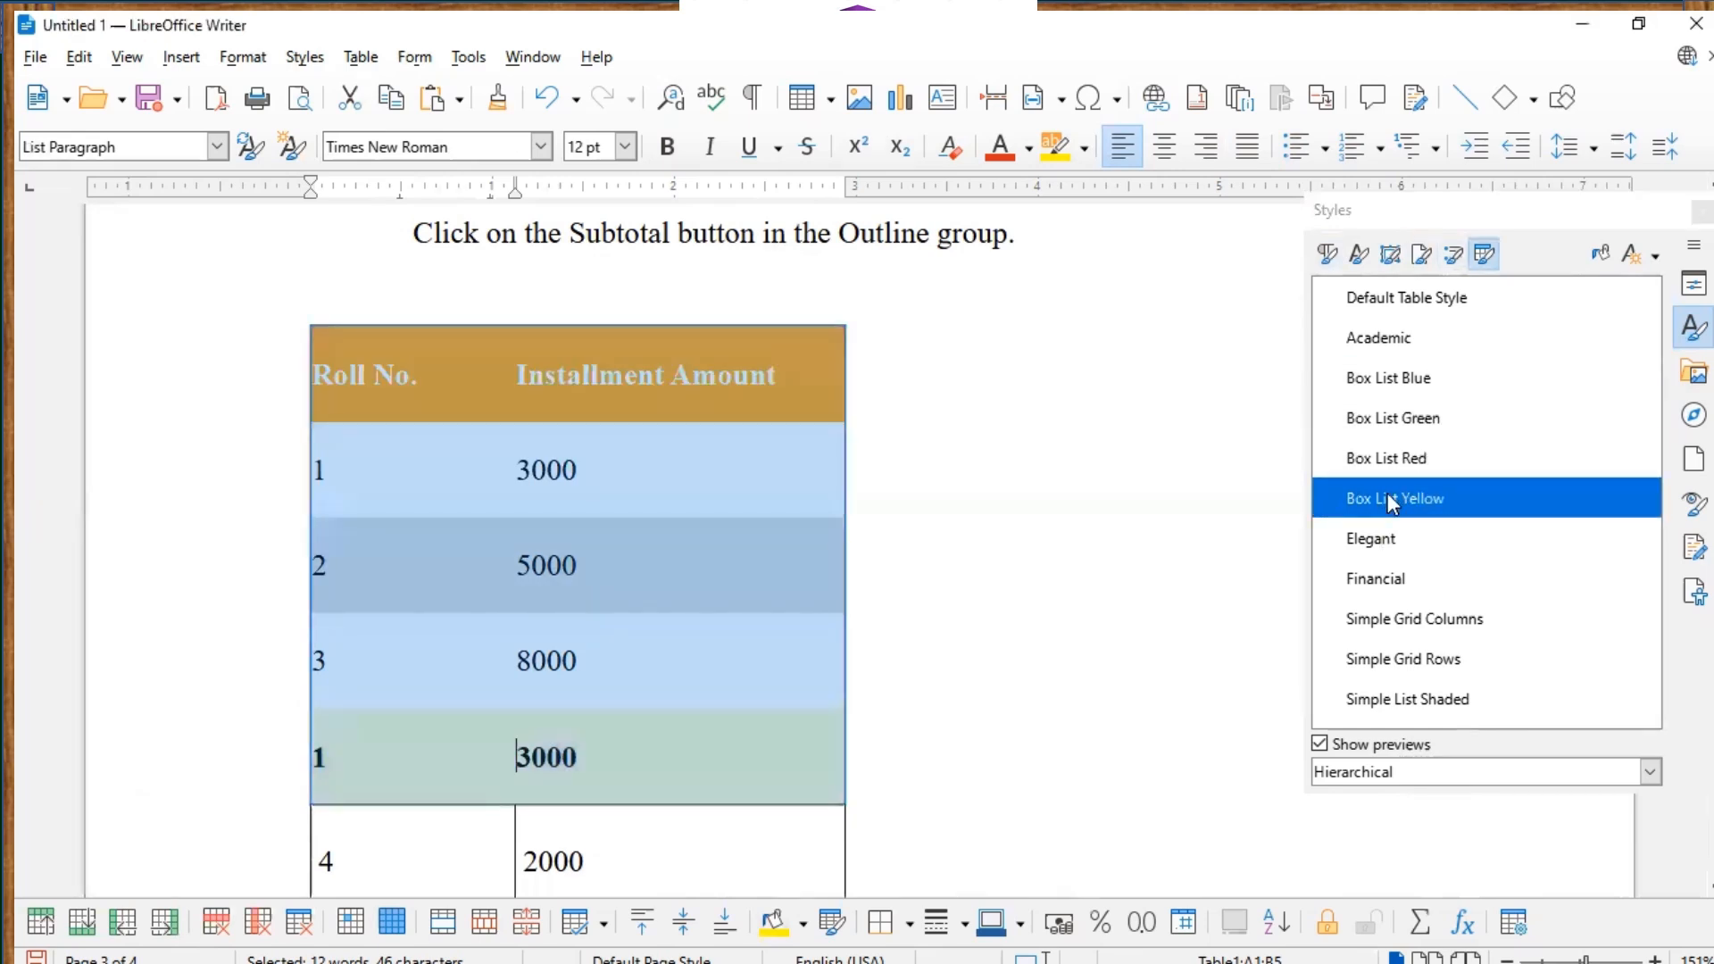
{"action": "double_click", "coordinate": [1383, 540]}
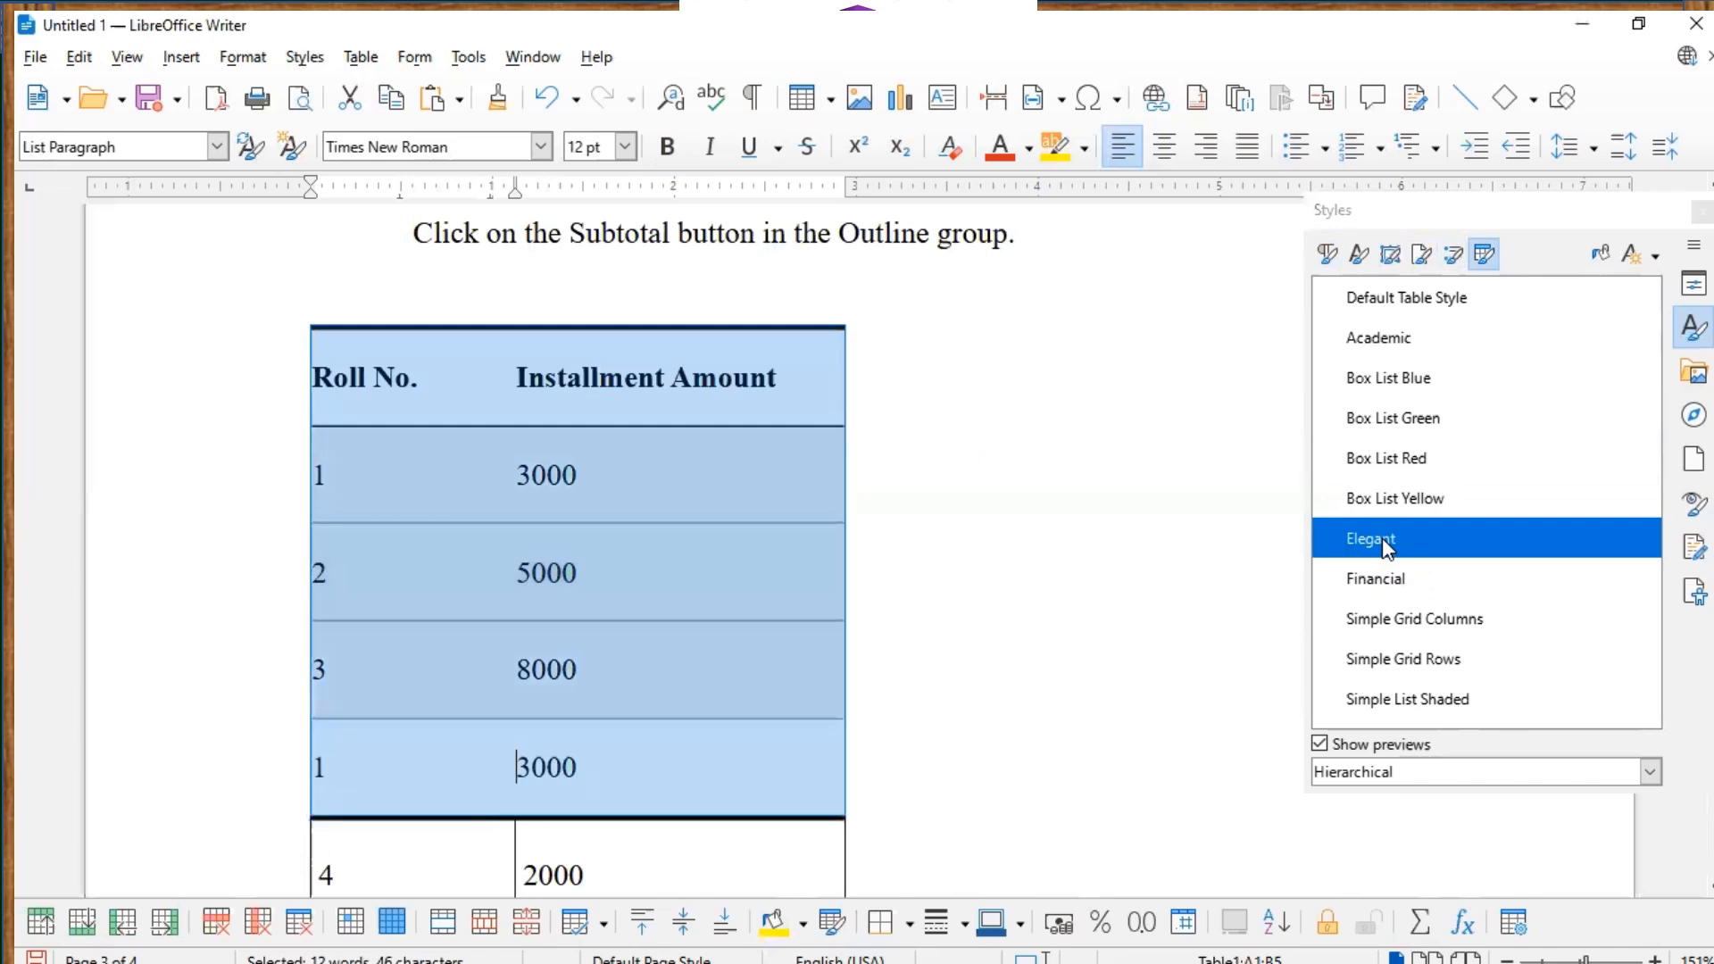
{"action": "double_click", "coordinate": [1382, 581]}
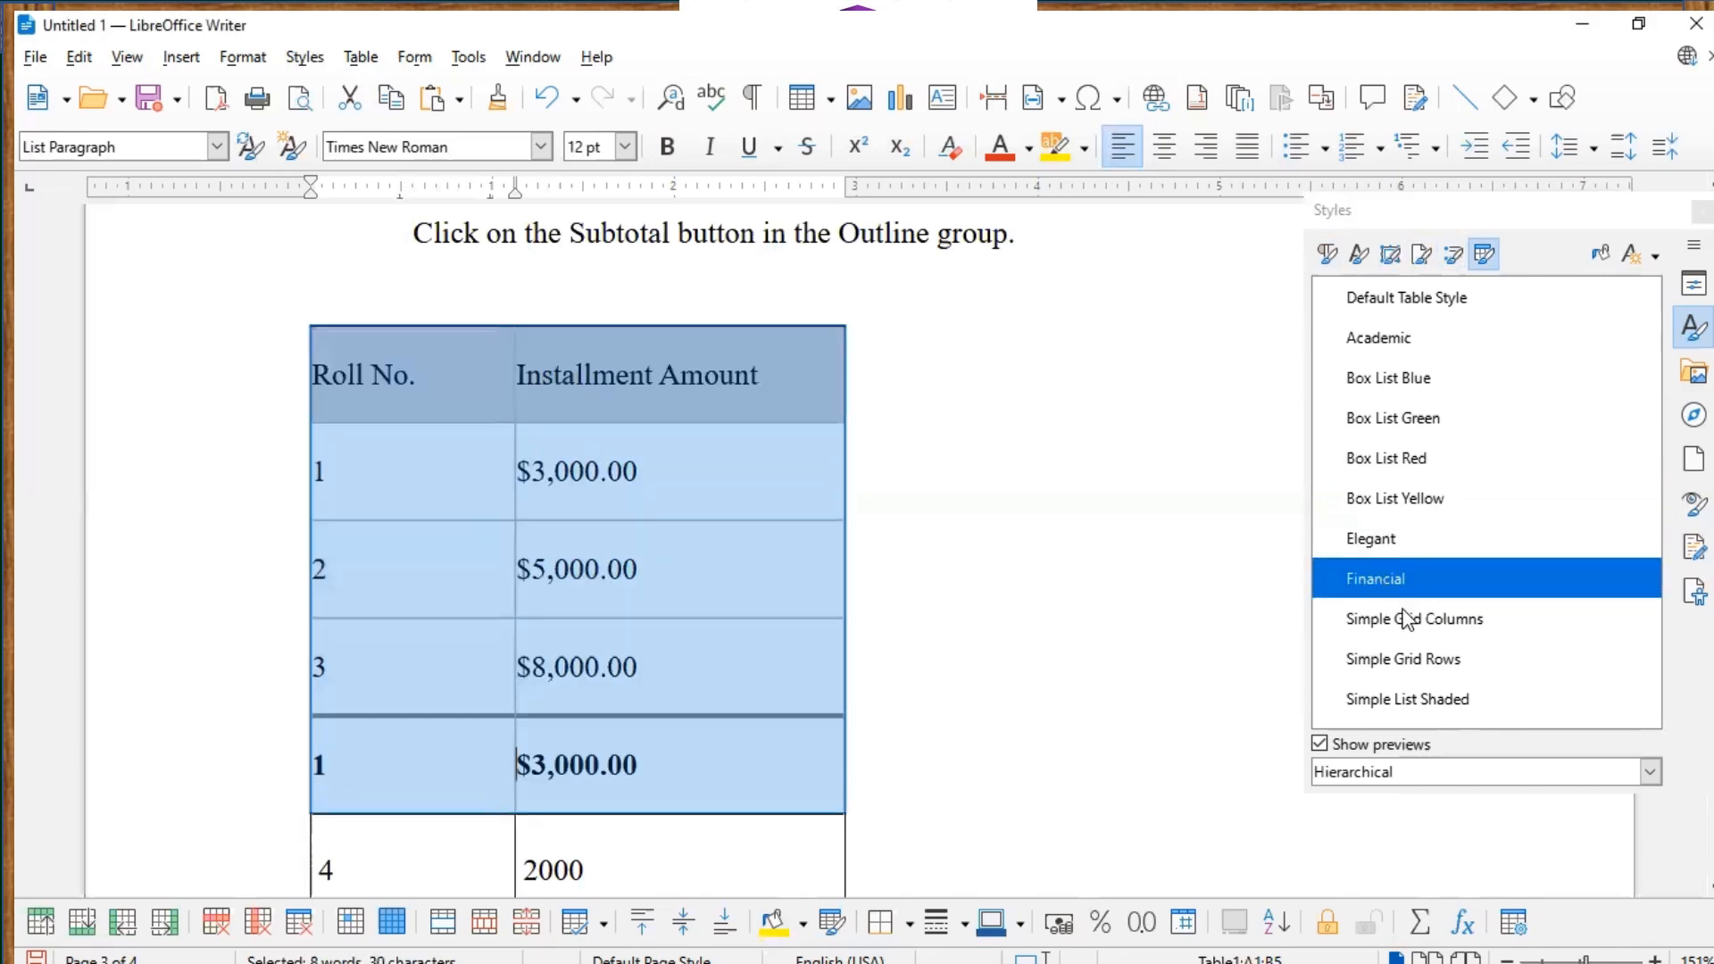
Try the Simple Grid Columns, Simple Grid Rows and Simple List Shaded table styles on the five rows and clear the selection.
{"action": "double_click", "coordinate": [1403, 616]}
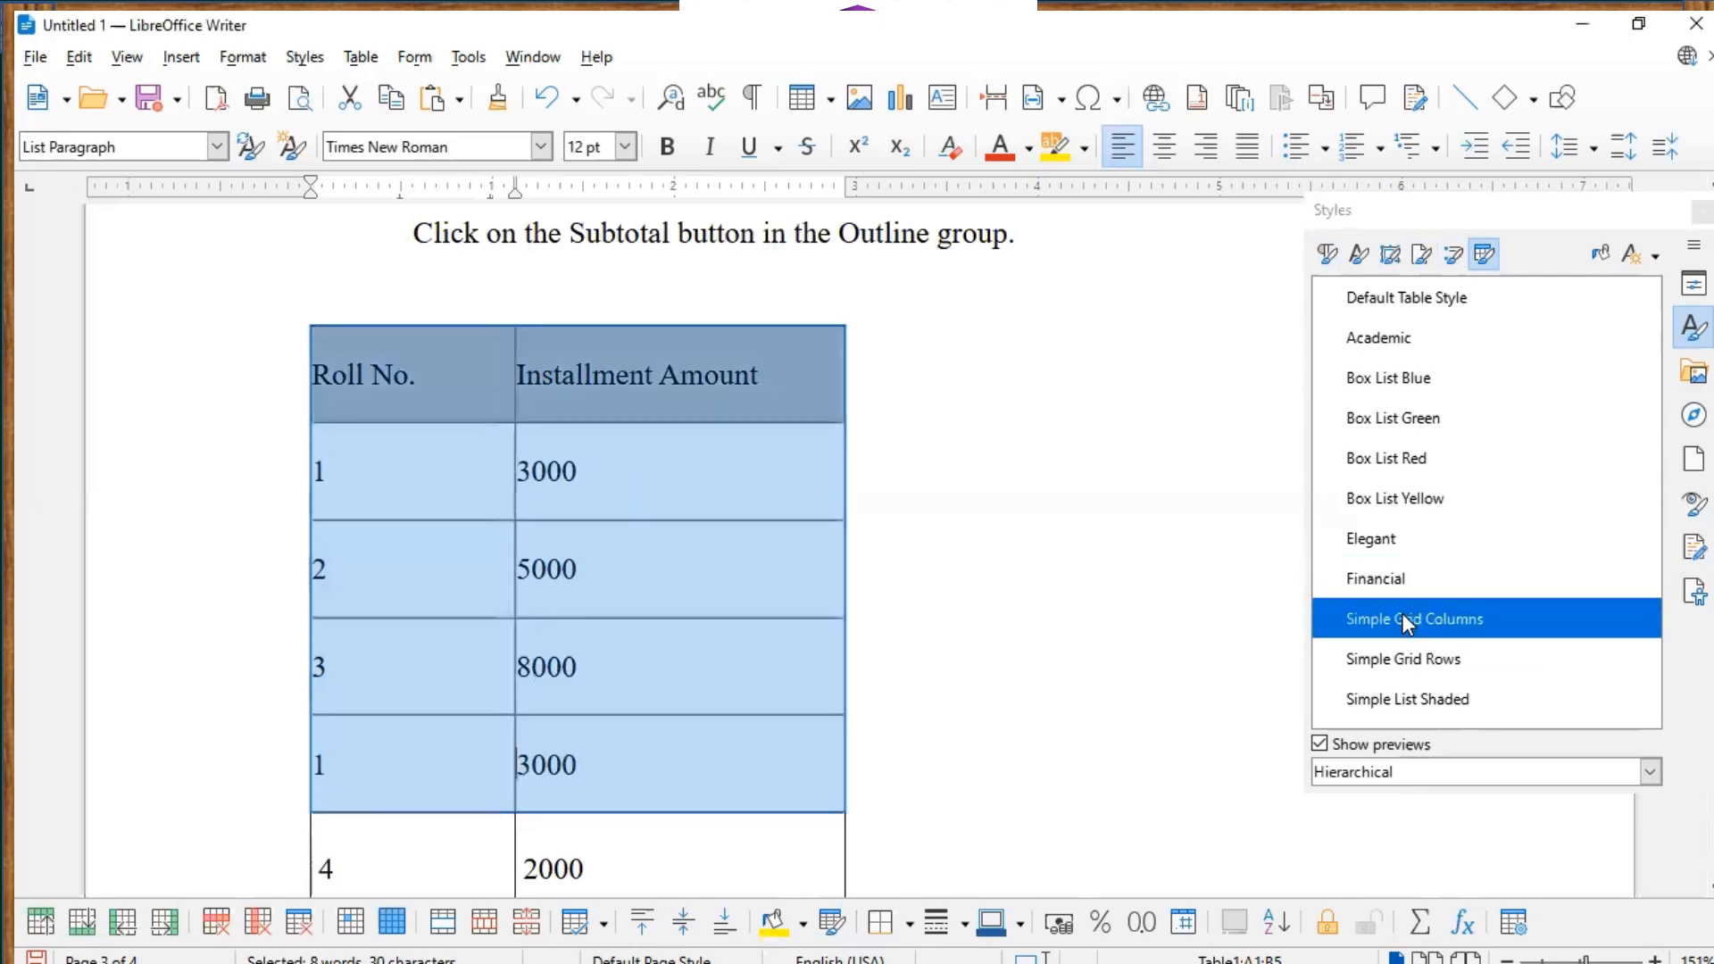
{"action": "double_click", "coordinate": [1402, 657]}
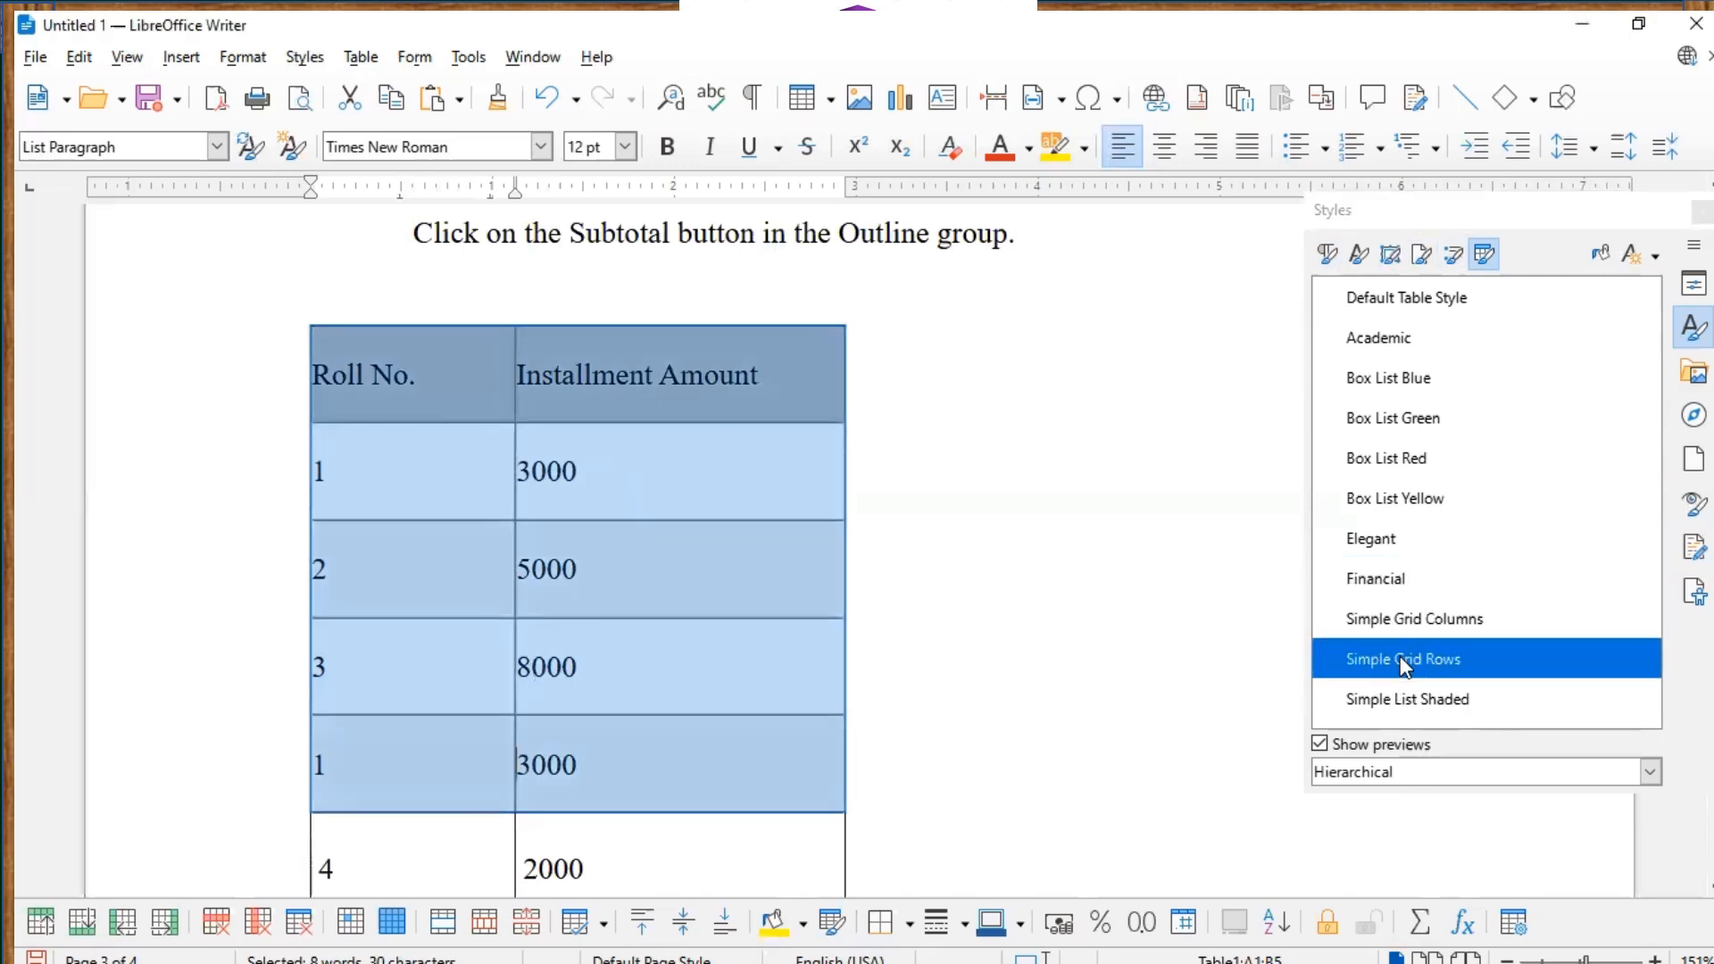
{"action": "double_click", "coordinate": [1407, 700]}
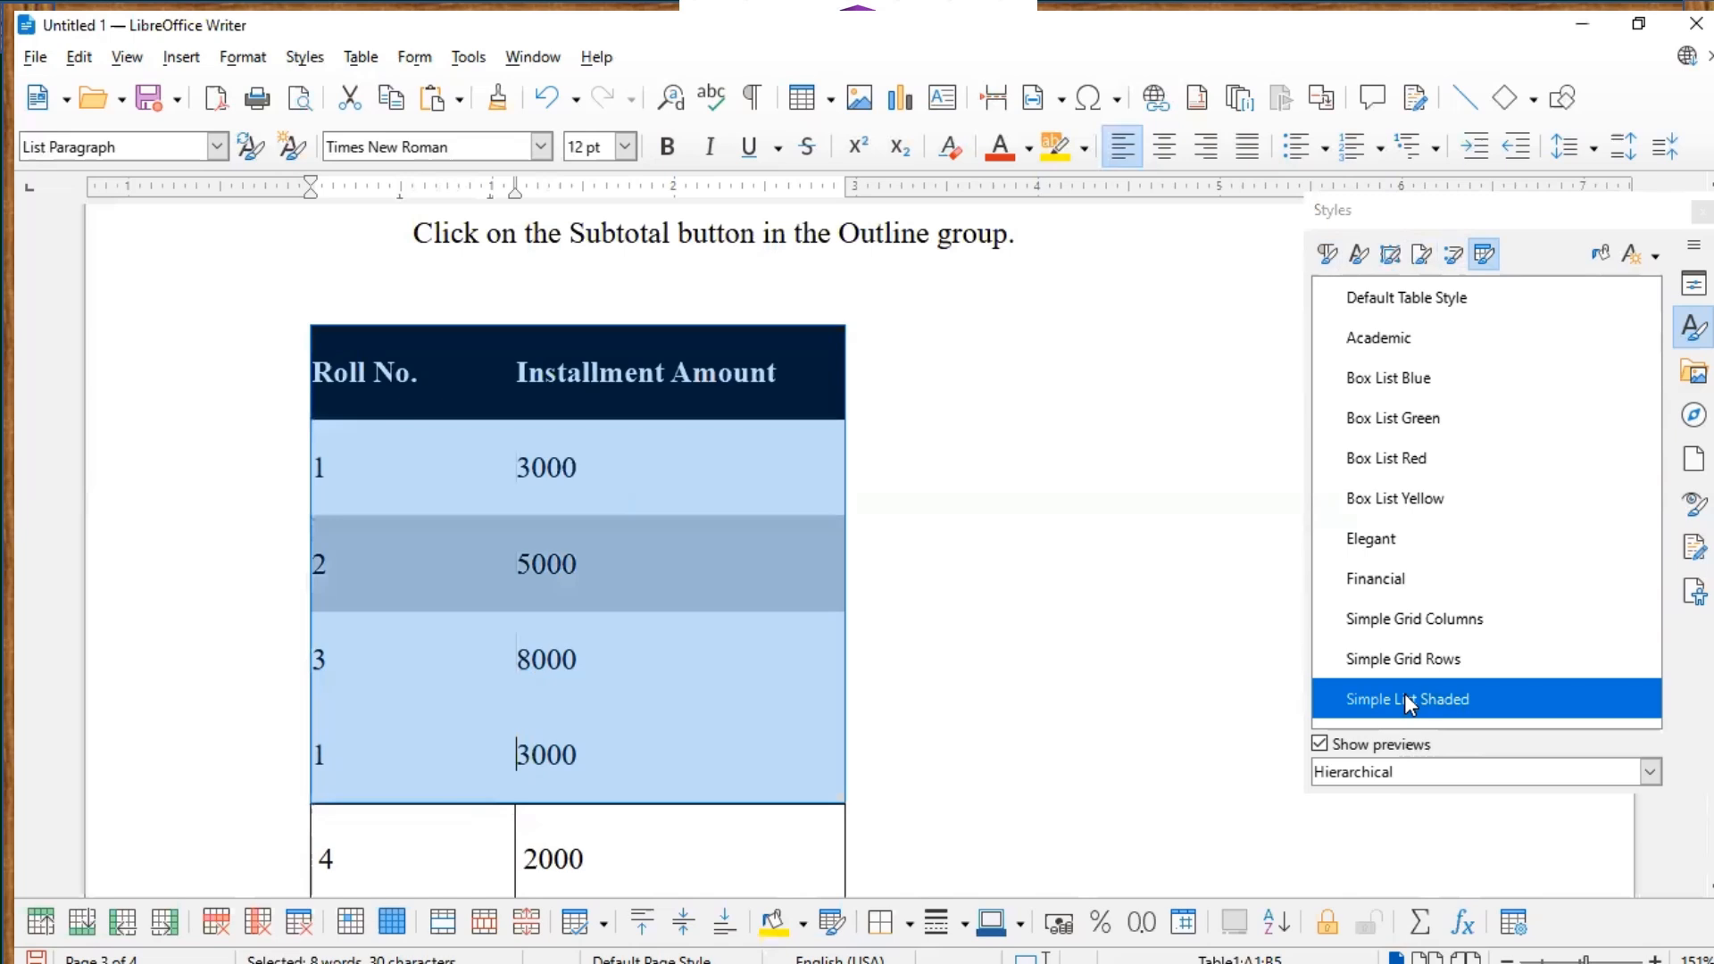
{"action": "left_click", "coordinate": [1194, 596]}
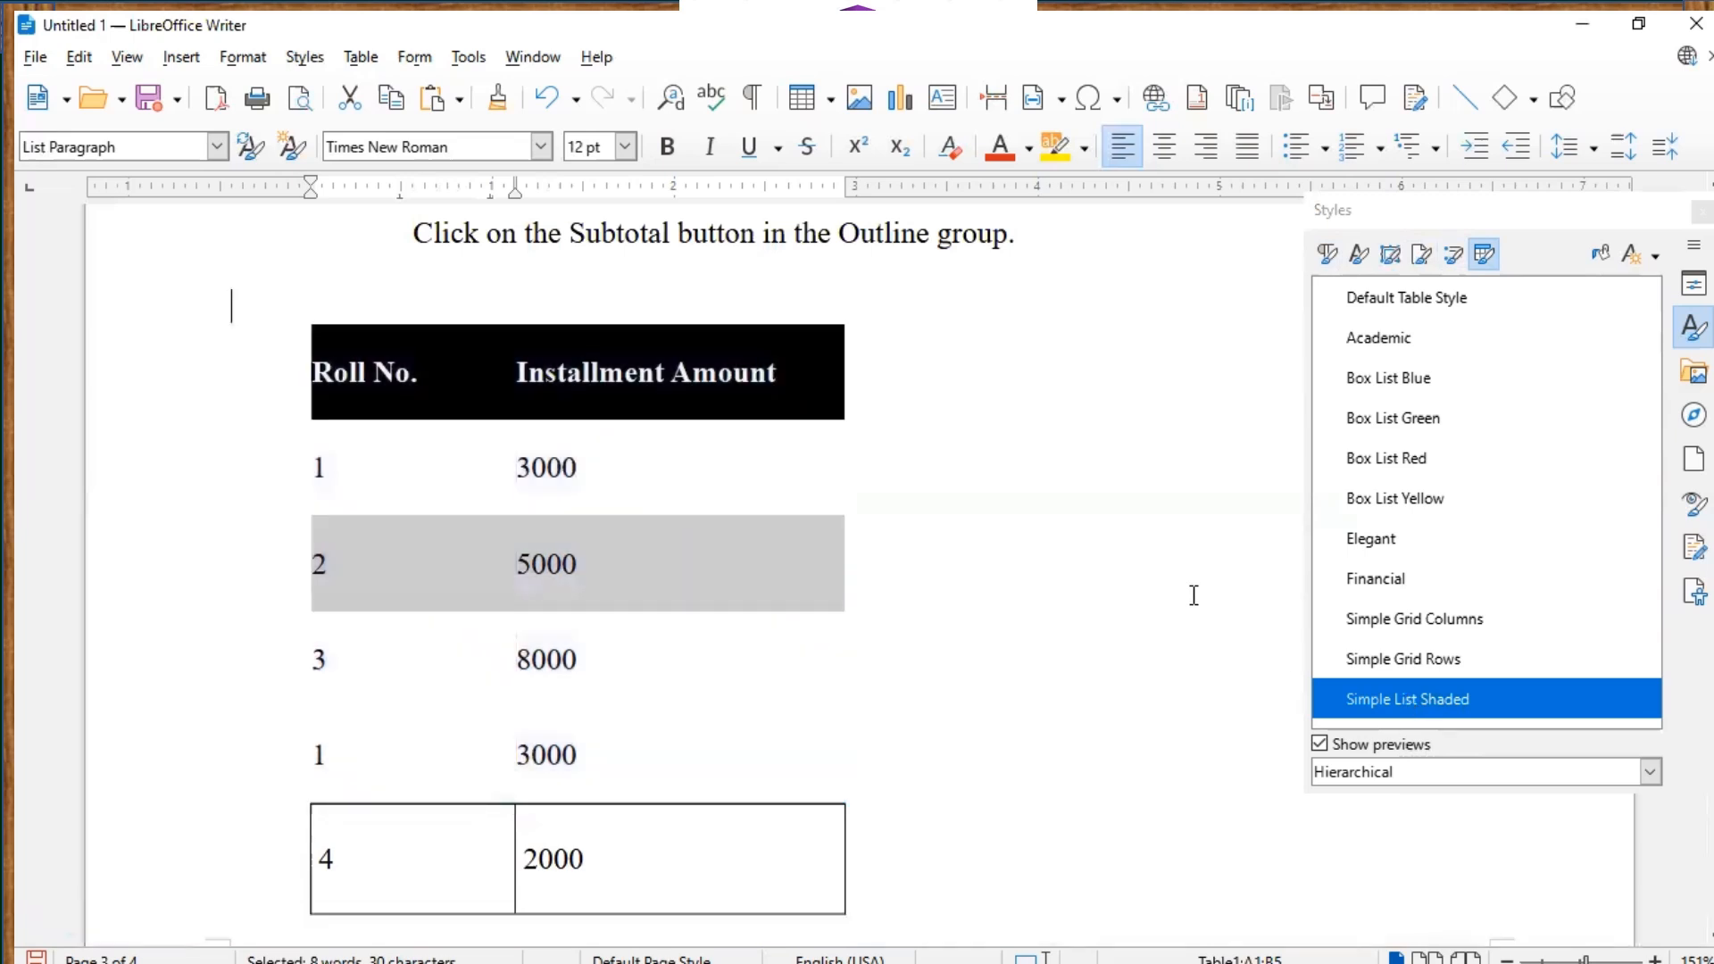
{"action": "left_click", "coordinate": [1380, 387]}
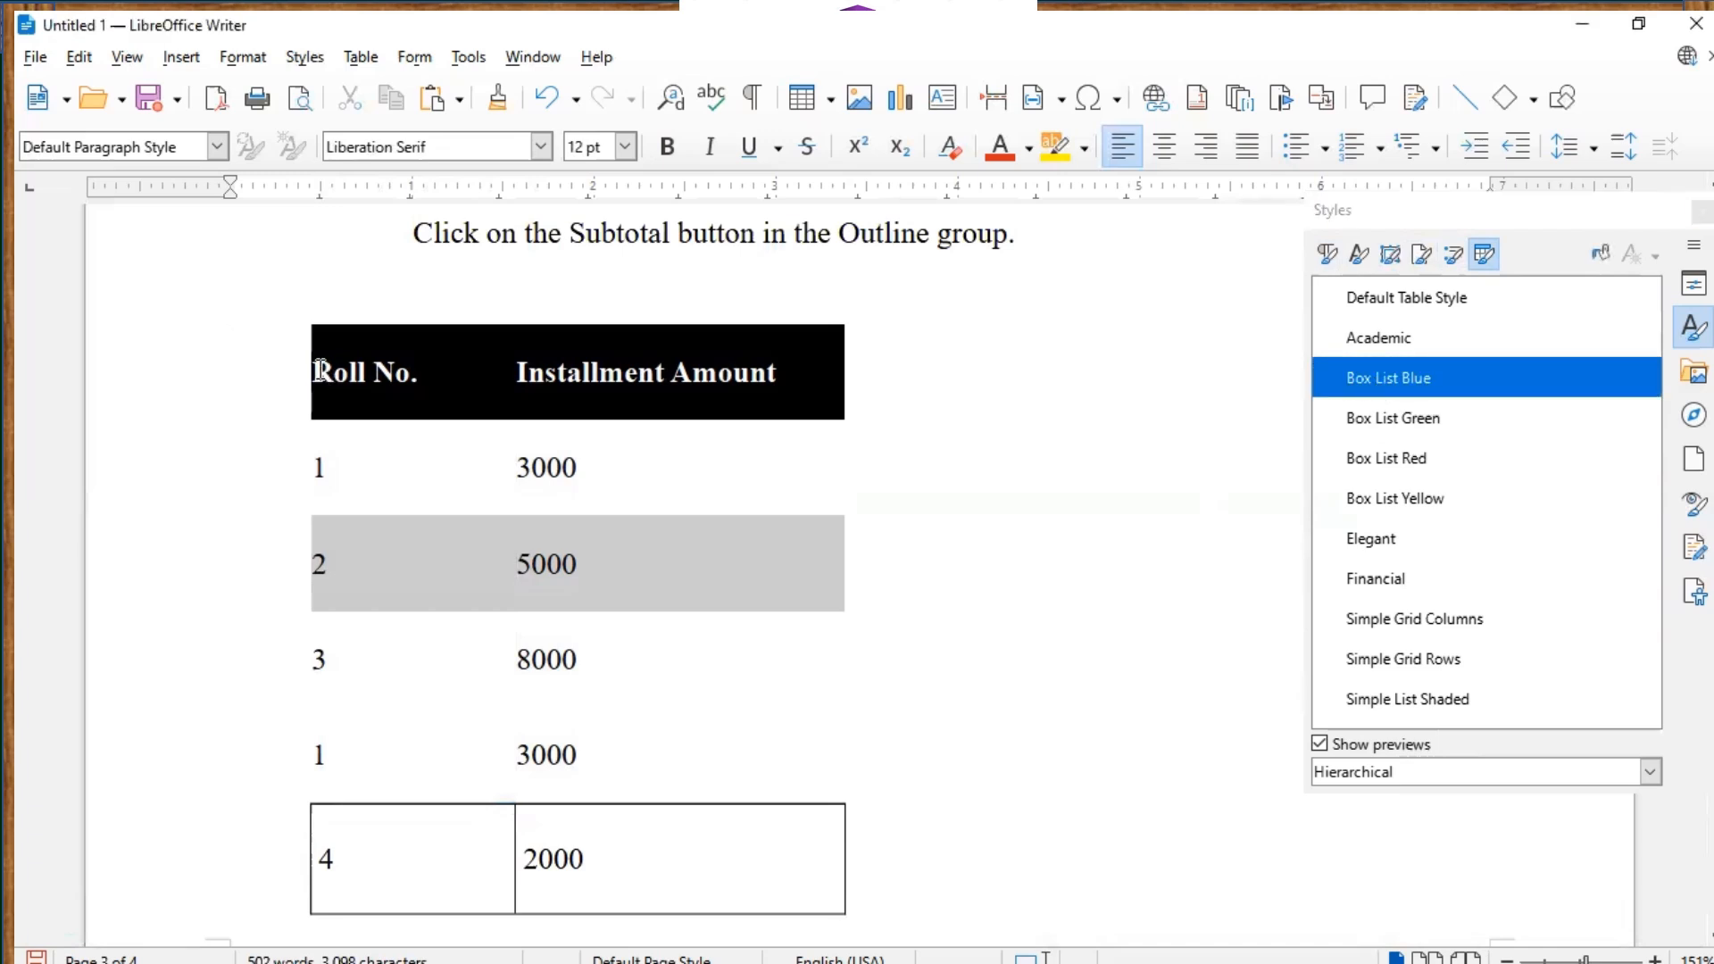
Select all six rows of the table, try the Academic table style, and replace it with Box List Blue.
{"action": "left_click_drag", "start_coordinate": [320, 369], "coordinate": [507, 763]}
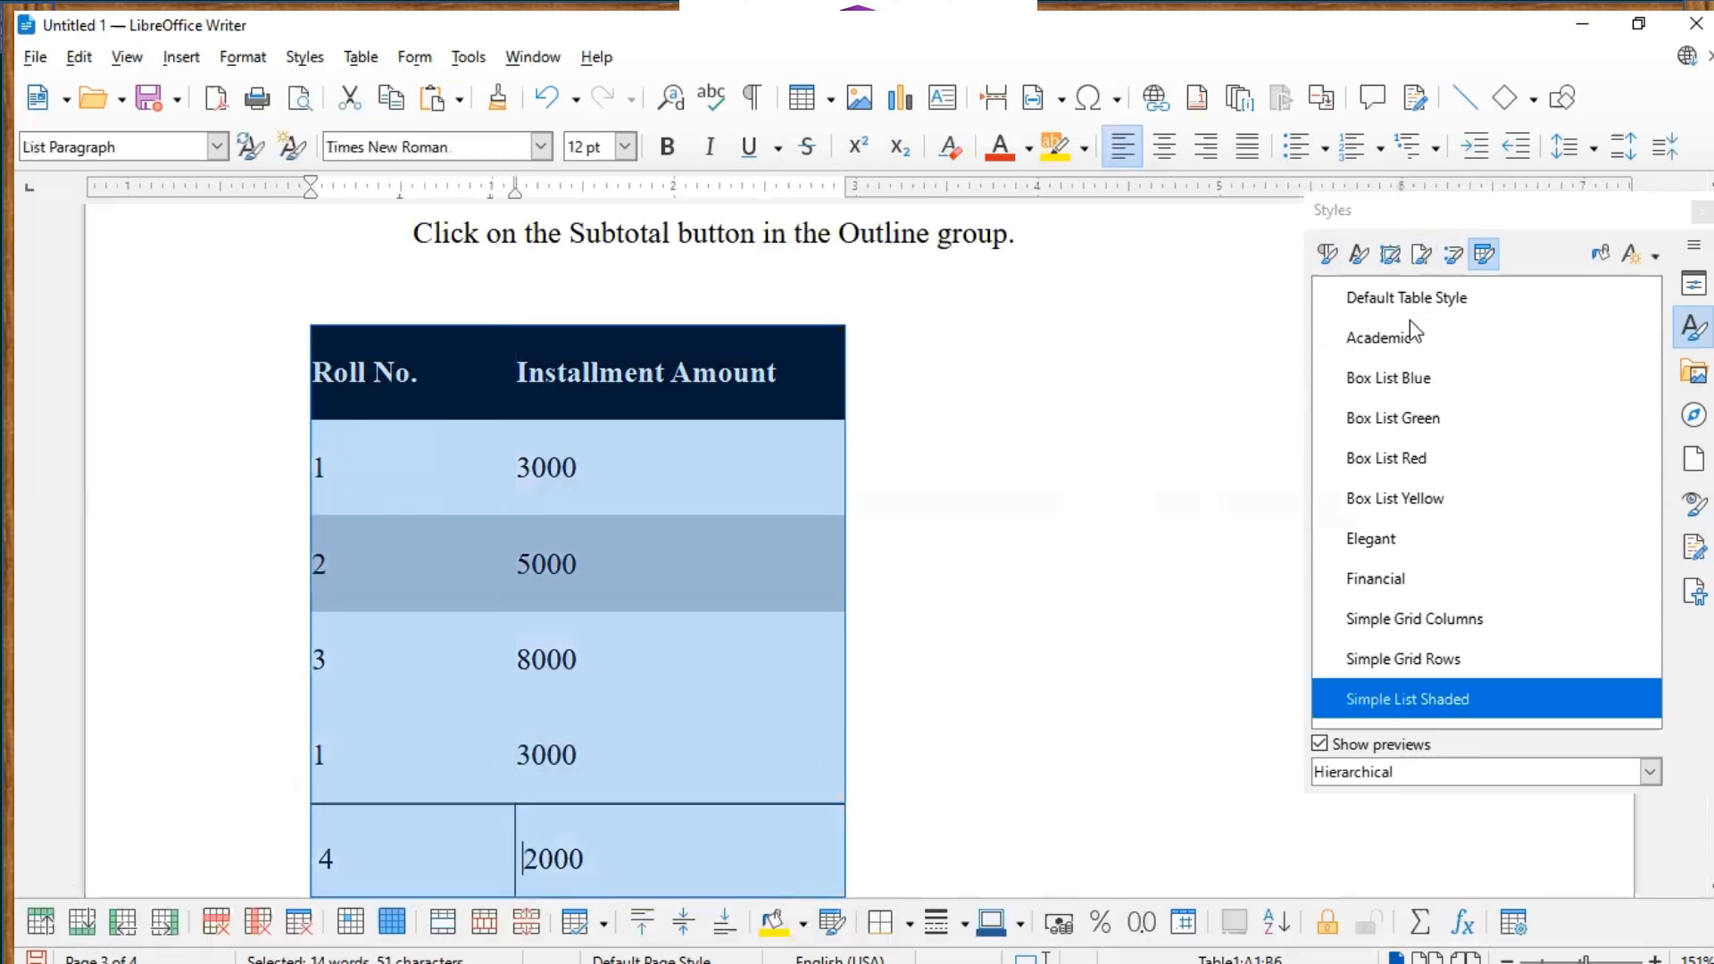
{"action": "double_click", "coordinate": [1386, 344]}
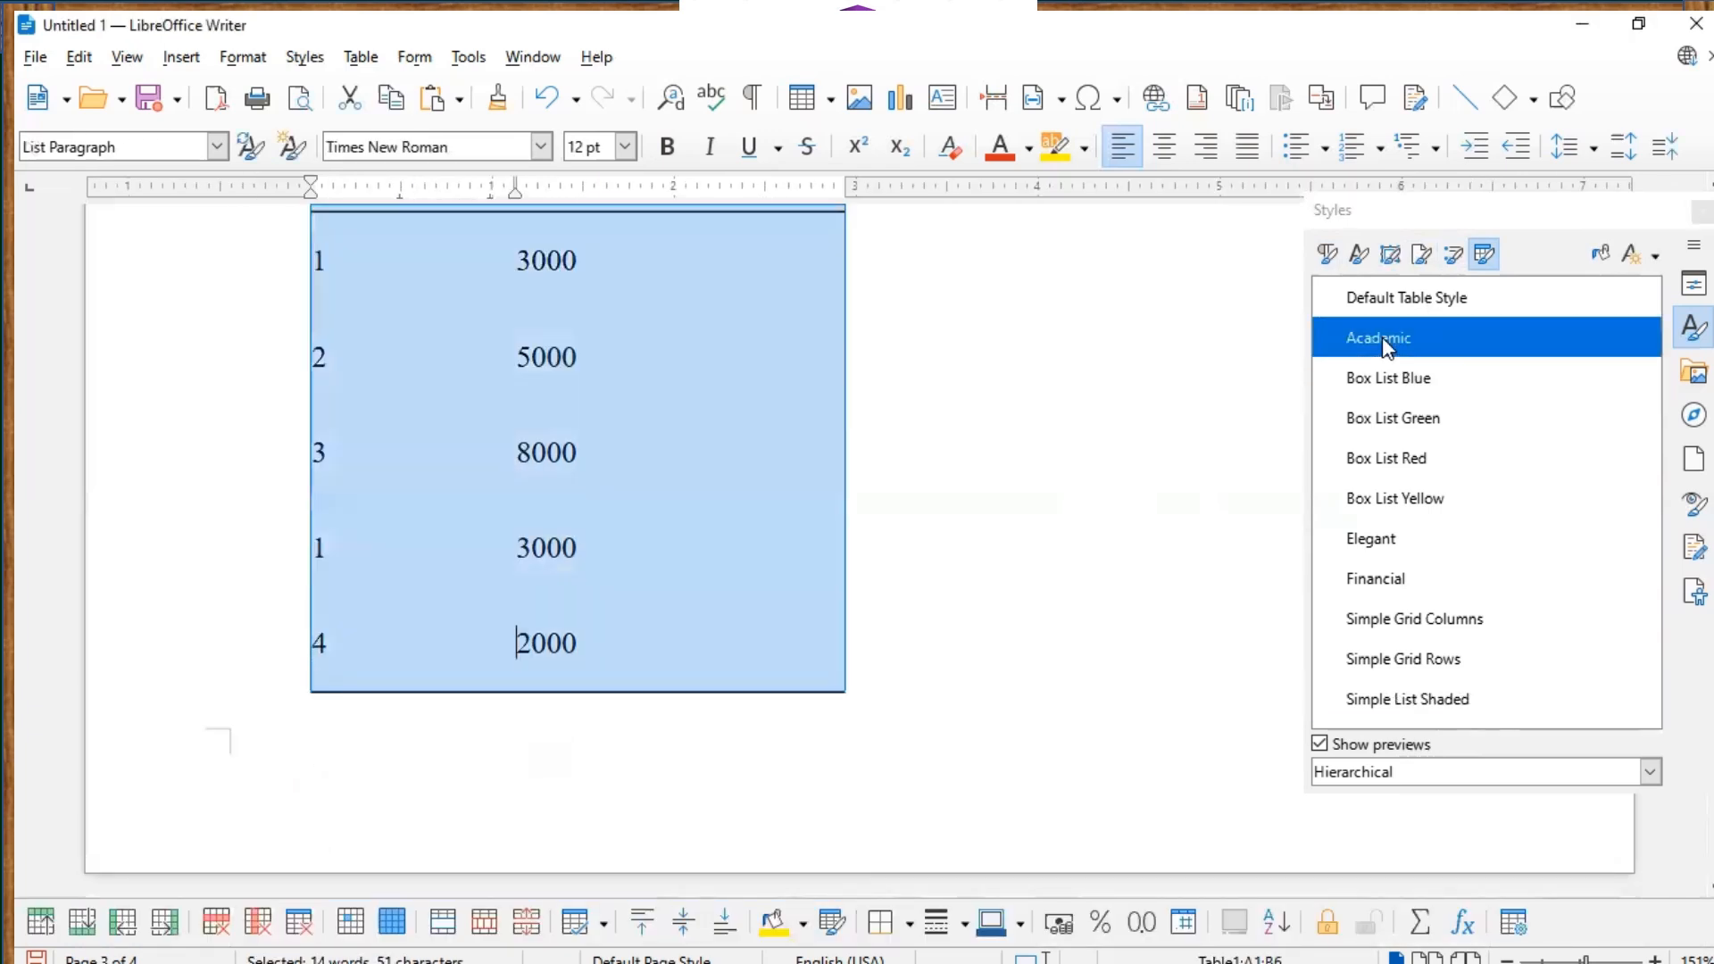
{"action": "double_click", "coordinate": [1393, 385]}
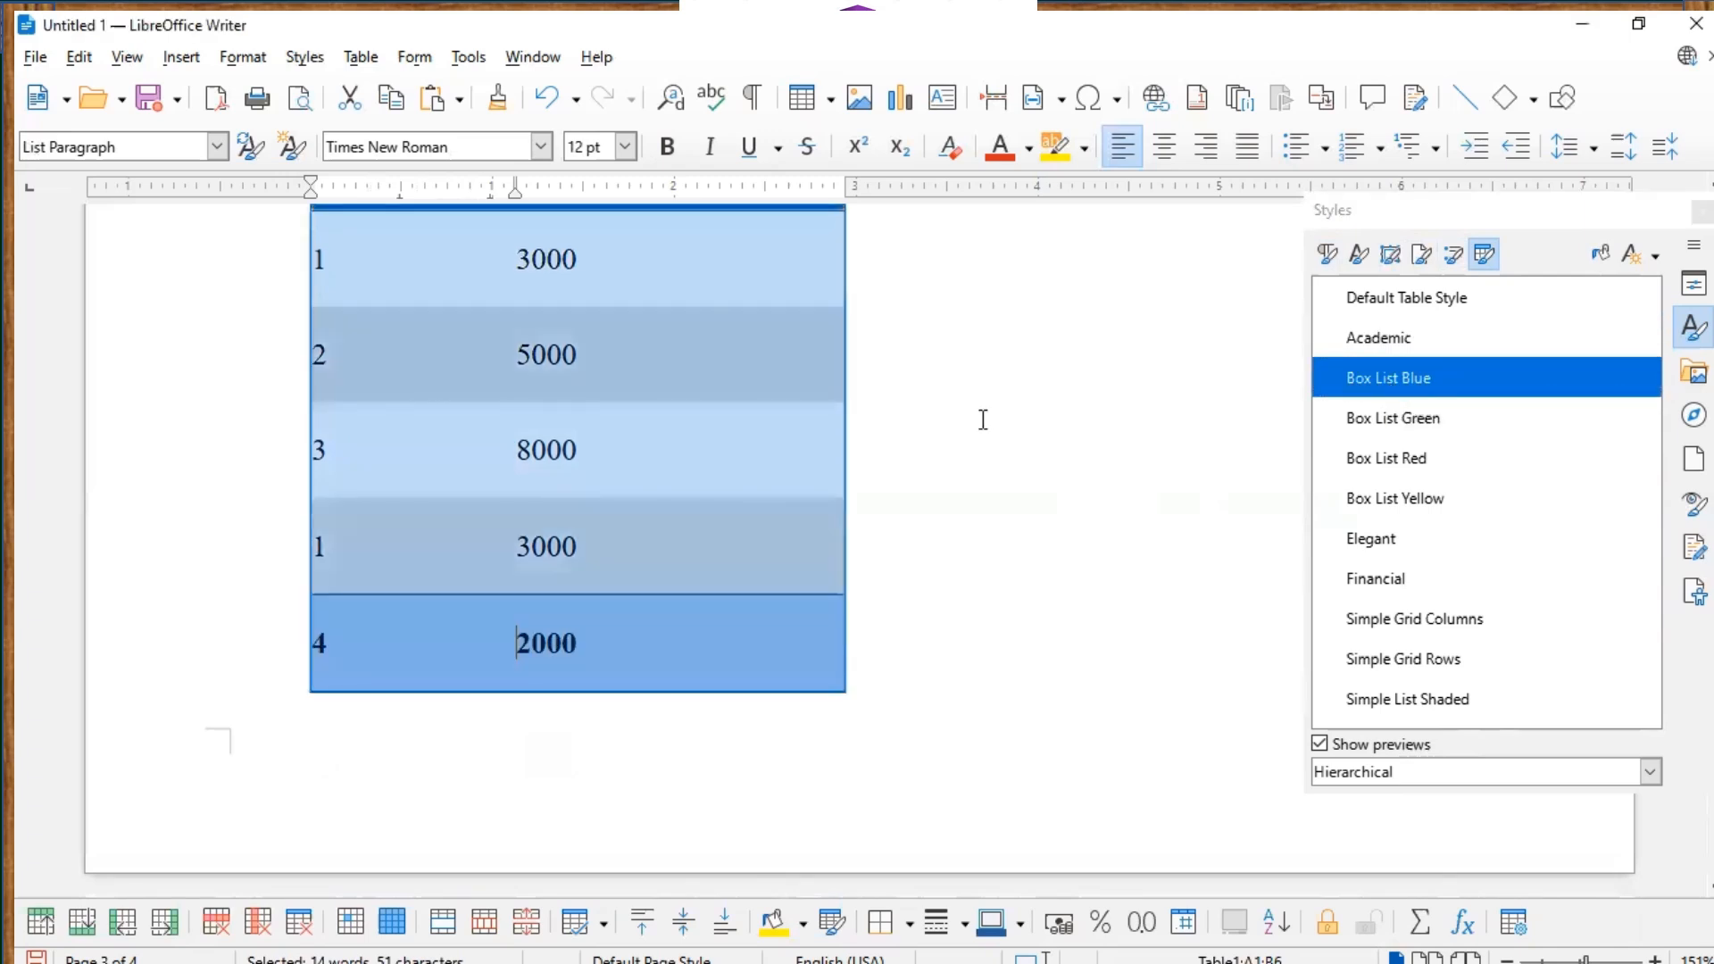
{"action": "left_click", "coordinate": [954, 426]}
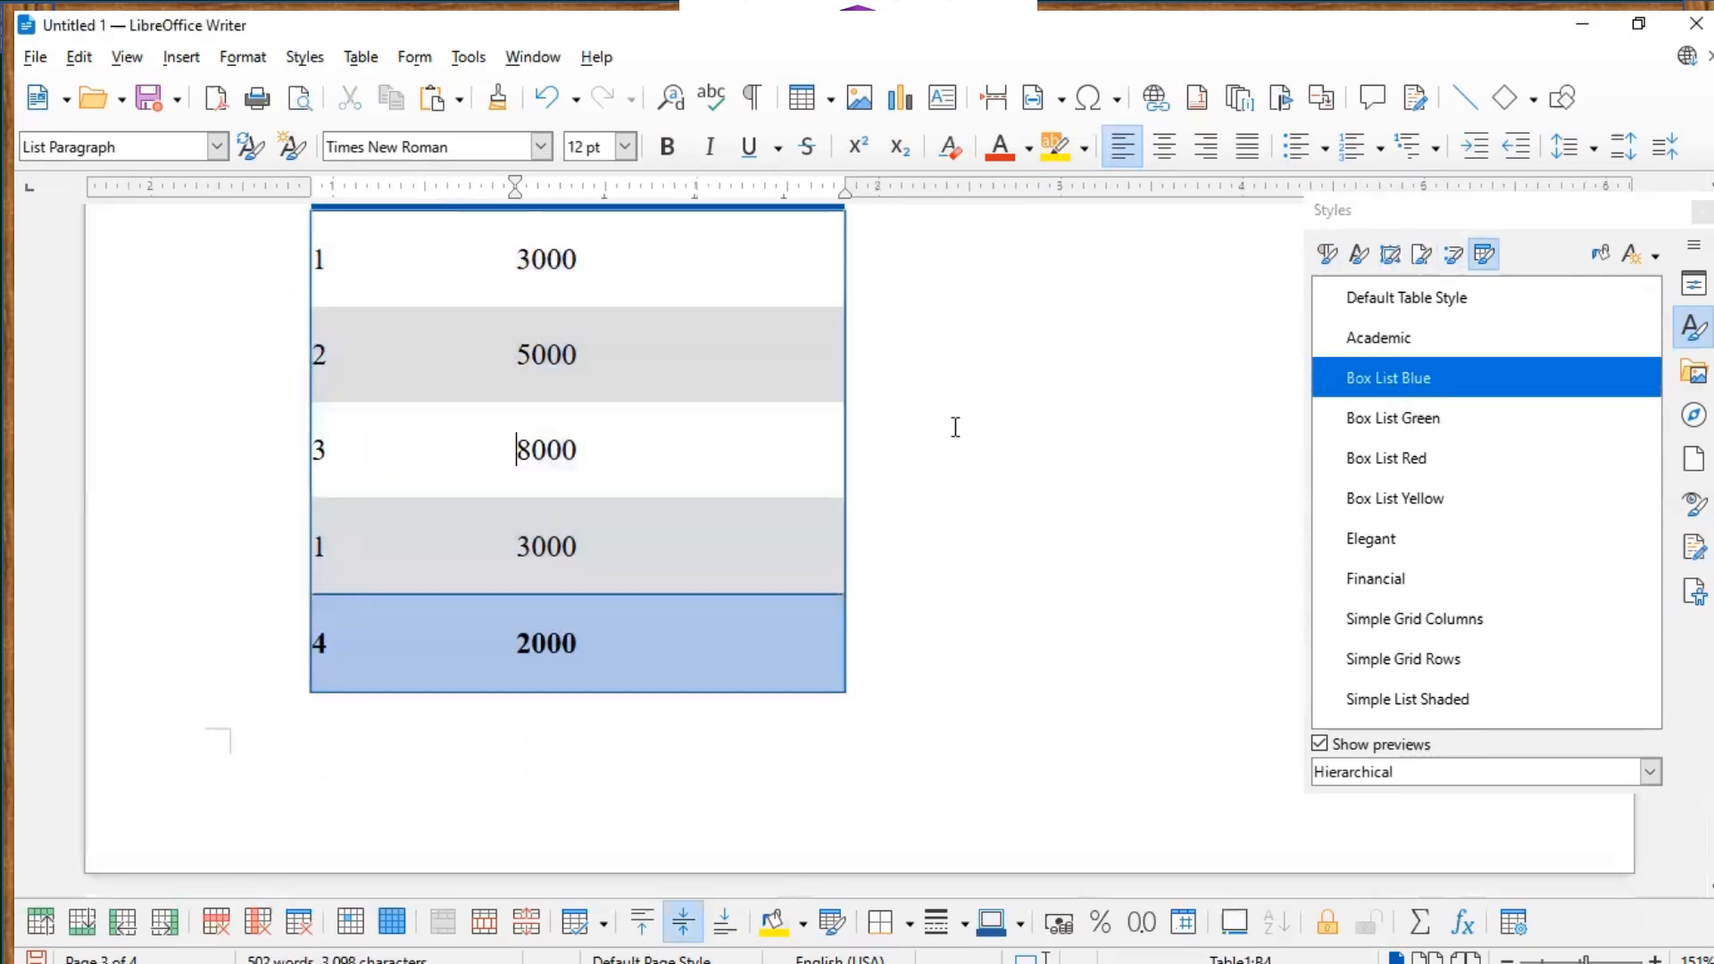
Go to the What-If Analysis text on page 4 and narrow the styles sidebar to uncover more of the page.
{"action": "scroll", "coordinate": [955, 415], "scroll_direction": "down", "scroll_amount": 3}
{"action": "scroll", "coordinate": [955, 410], "scroll_direction": "down", "scroll_amount": 4}
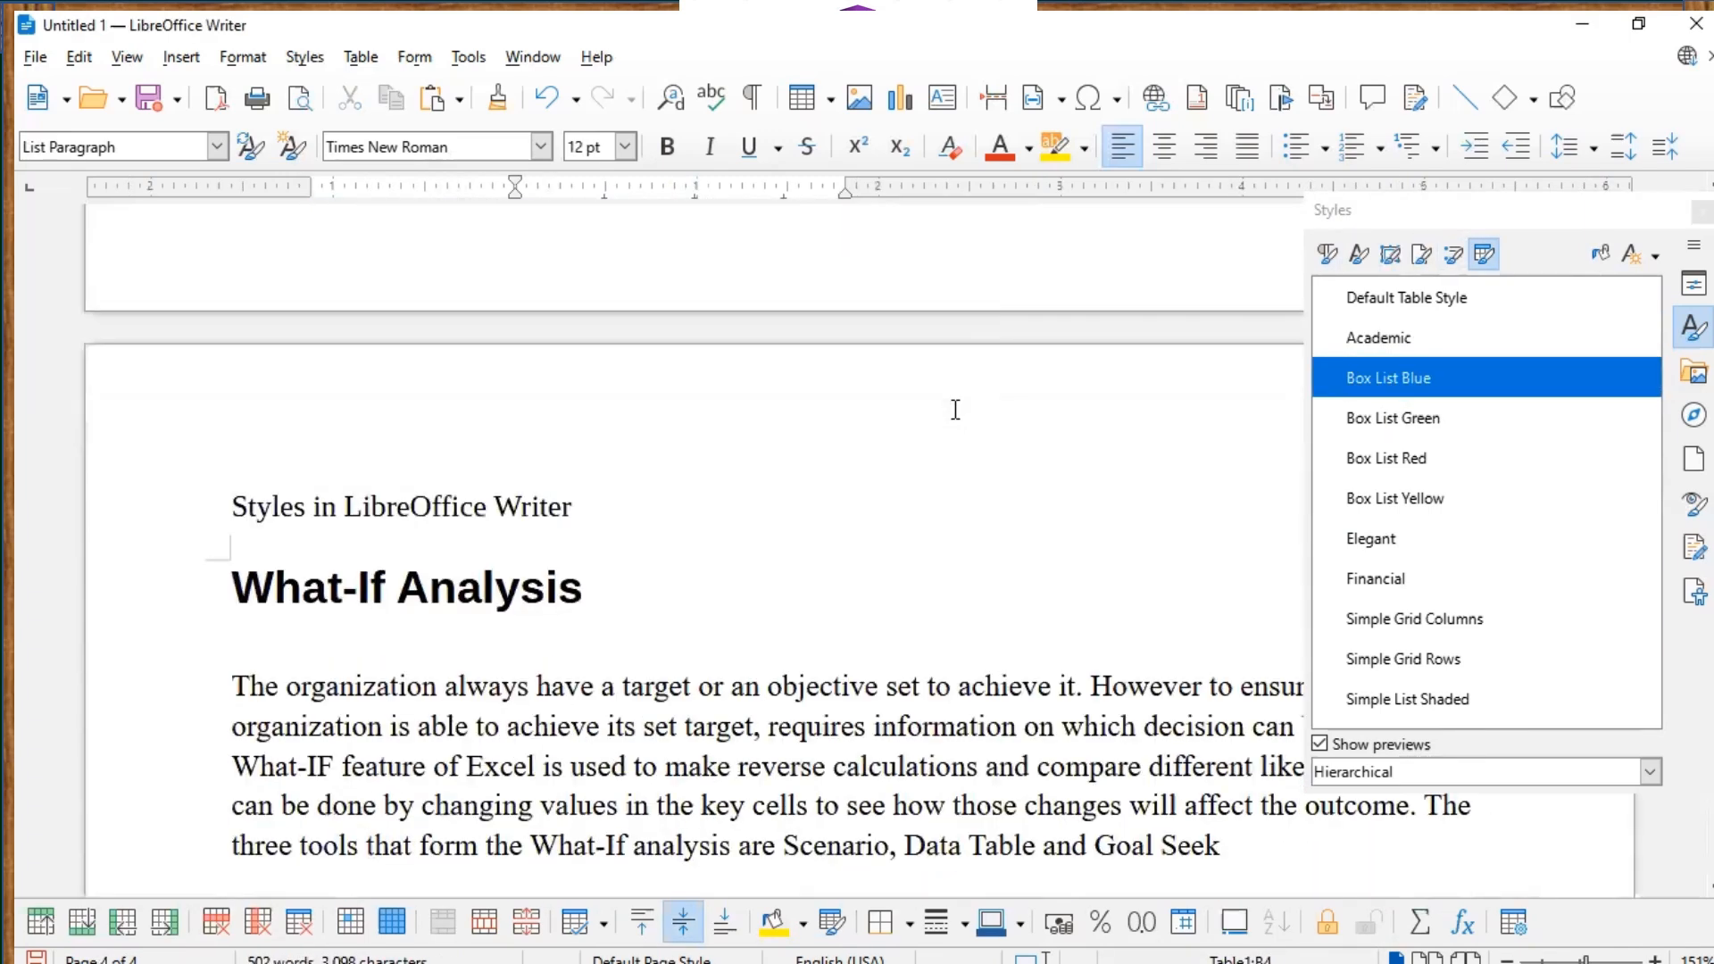
{"action": "scroll", "coordinate": [955, 410], "scroll_direction": "down", "scroll_amount": 2}
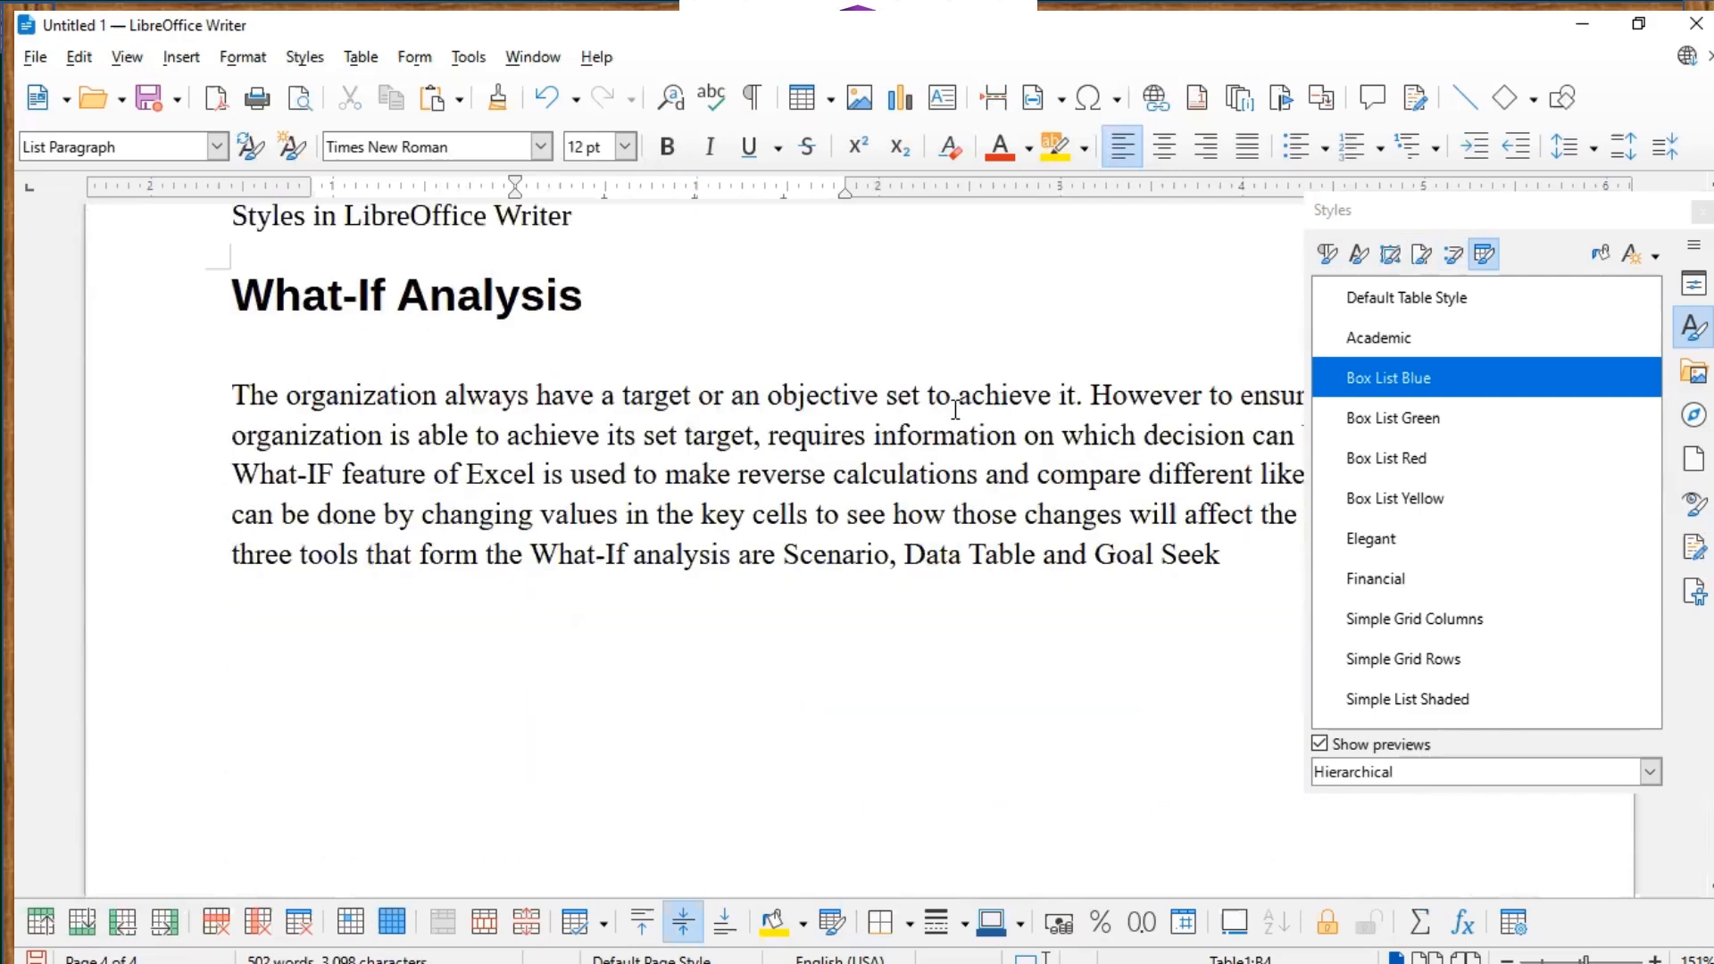
{"action": "scroll", "coordinate": [955, 409], "scroll_direction": "up", "scroll_amount": 1}
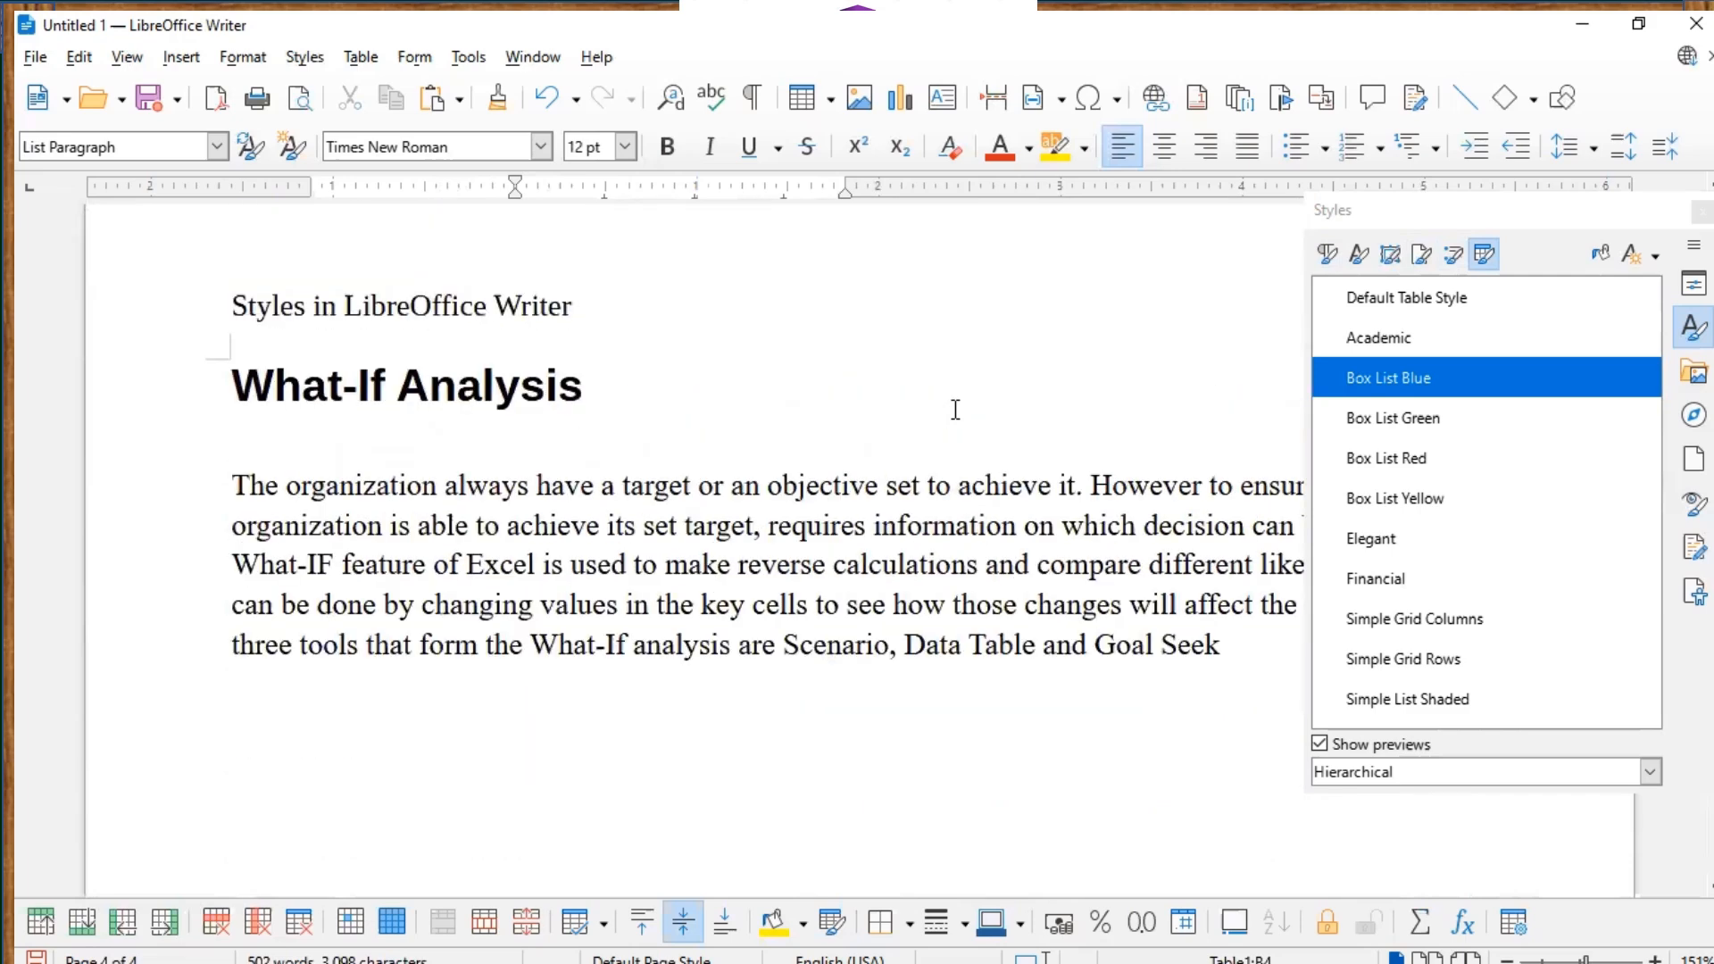
{"action": "scroll", "coordinate": [956, 409], "scroll_direction": "up", "scroll_amount": 2}
{"action": "scroll", "coordinate": [955, 410], "scroll_direction": "down", "scroll_amount": 4}
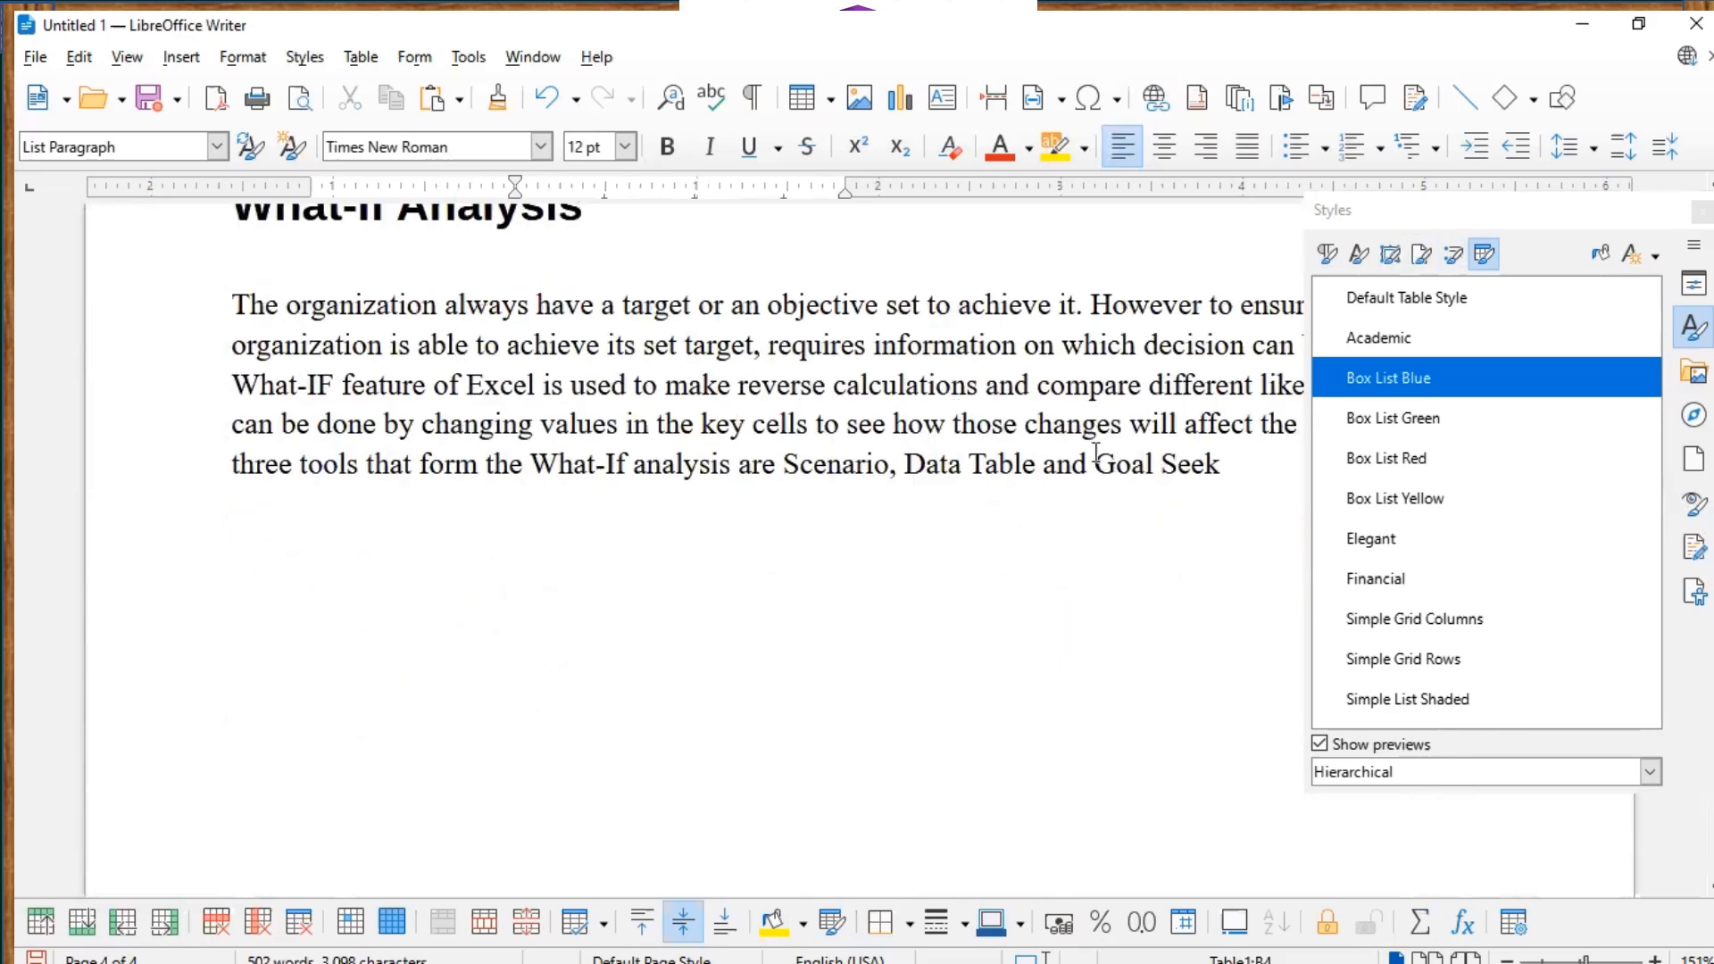
{"action": "left_click", "coordinate": [1302, 545]}
{"action": "left_click_drag", "start_coordinate": [1303, 546], "coordinate": [1389, 546]}
Insert a frame around the whole What-If Analysis paragraph, reviewing its options and wrap settings and keeping the defaults.
{"action": "left_click_drag", "start_coordinate": [238, 297], "coordinate": [1236, 485]}
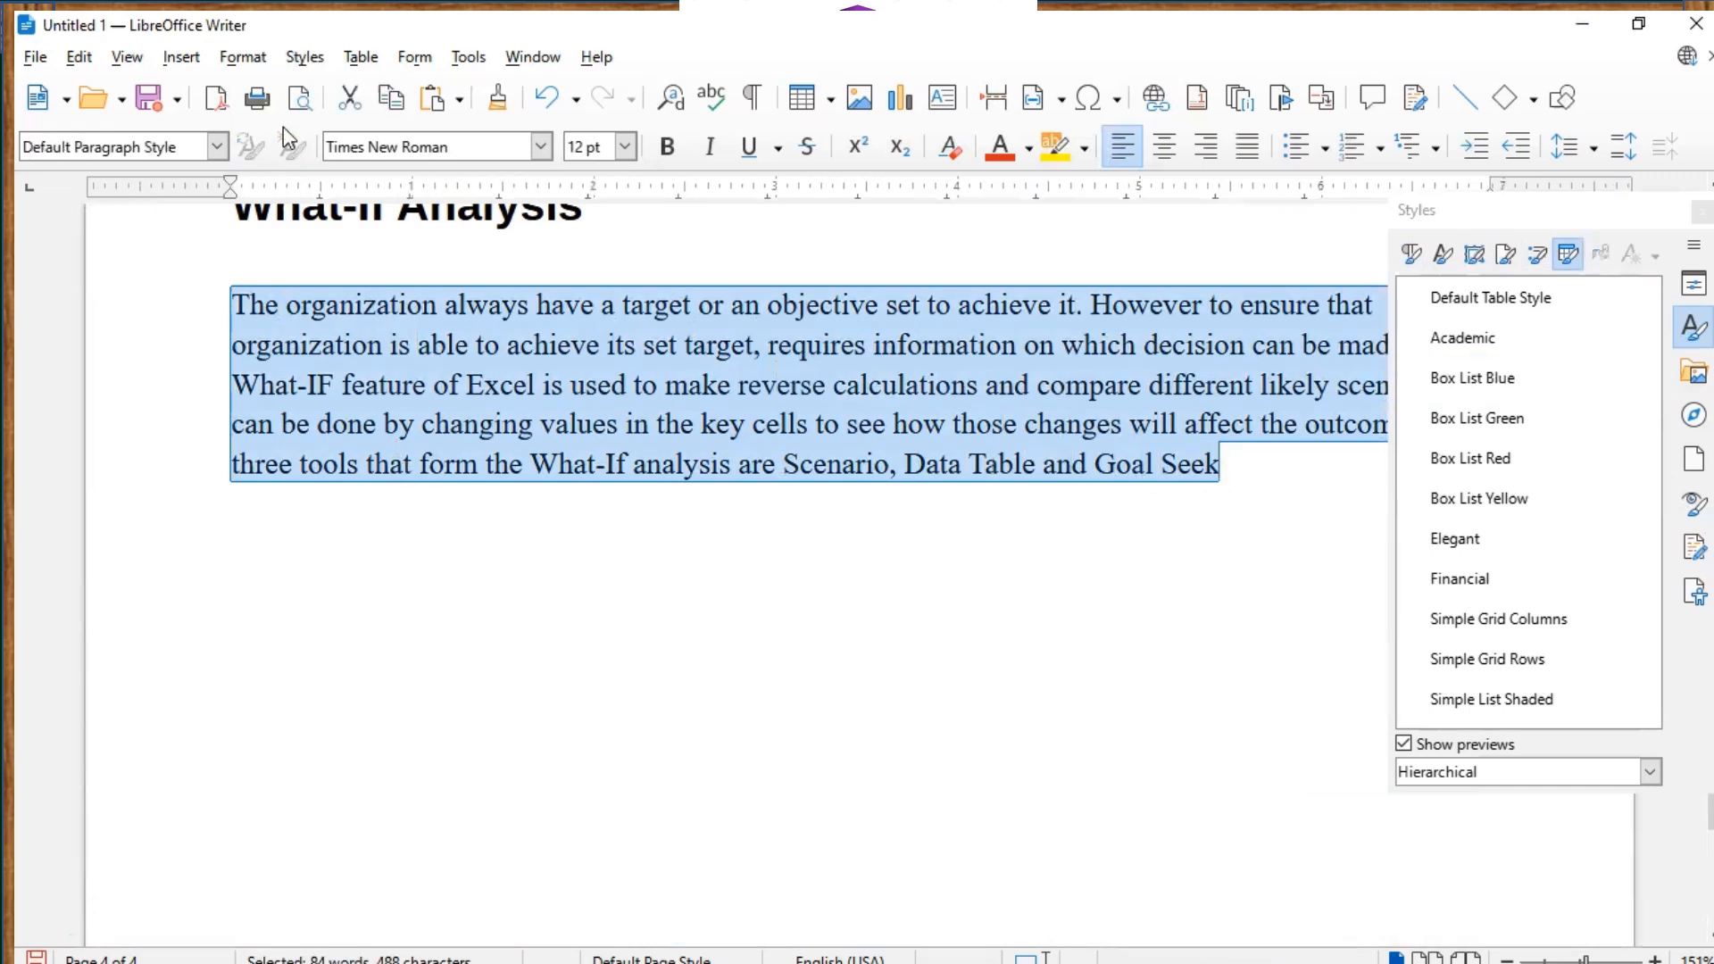
{"action": "left_click", "coordinate": [186, 58]}
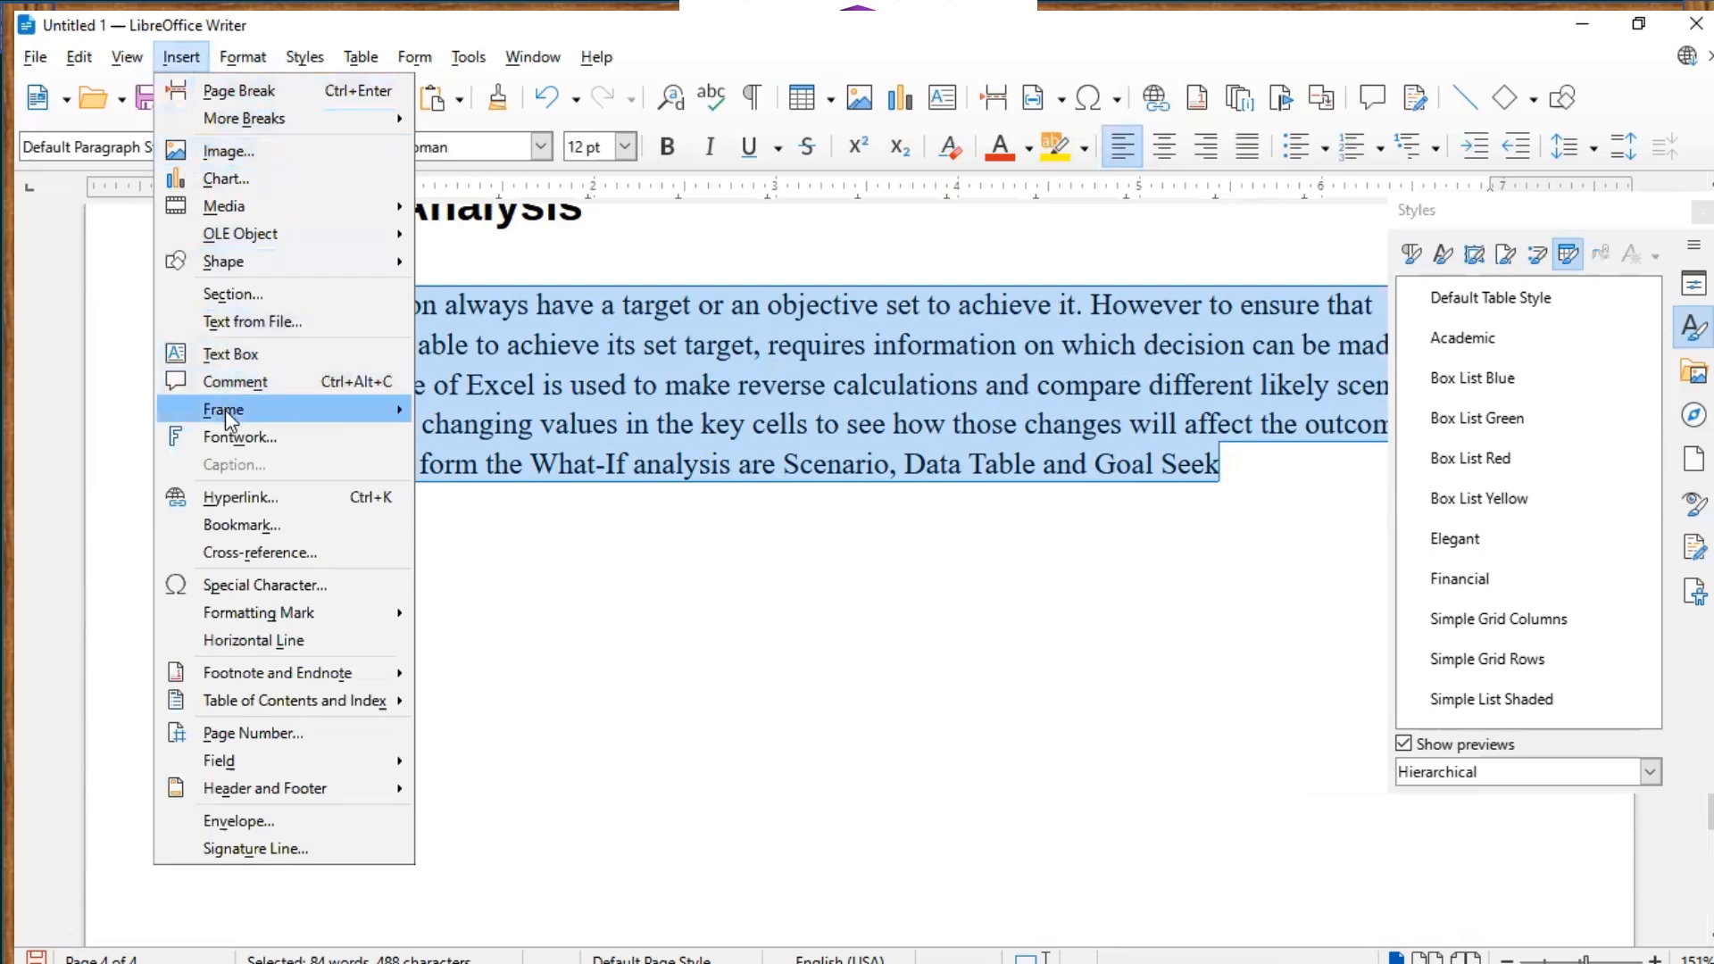
{"action": "mouse_move", "coordinate": [225, 410]}
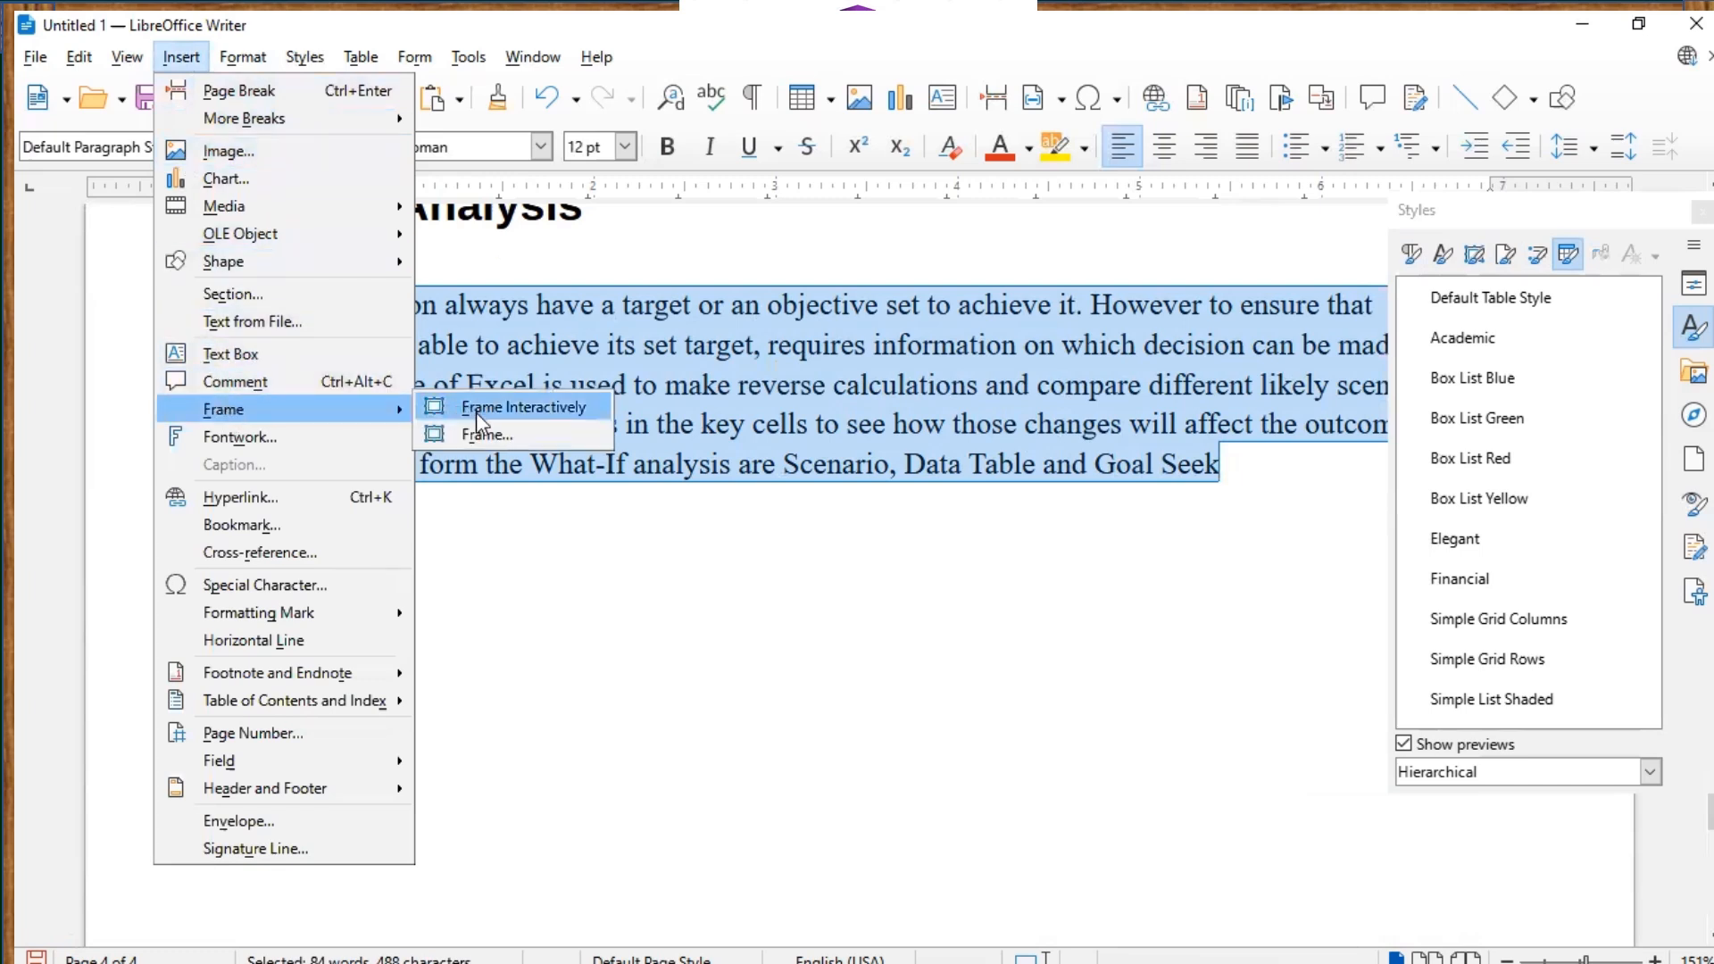
{"action": "left_click", "coordinate": [479, 435]}
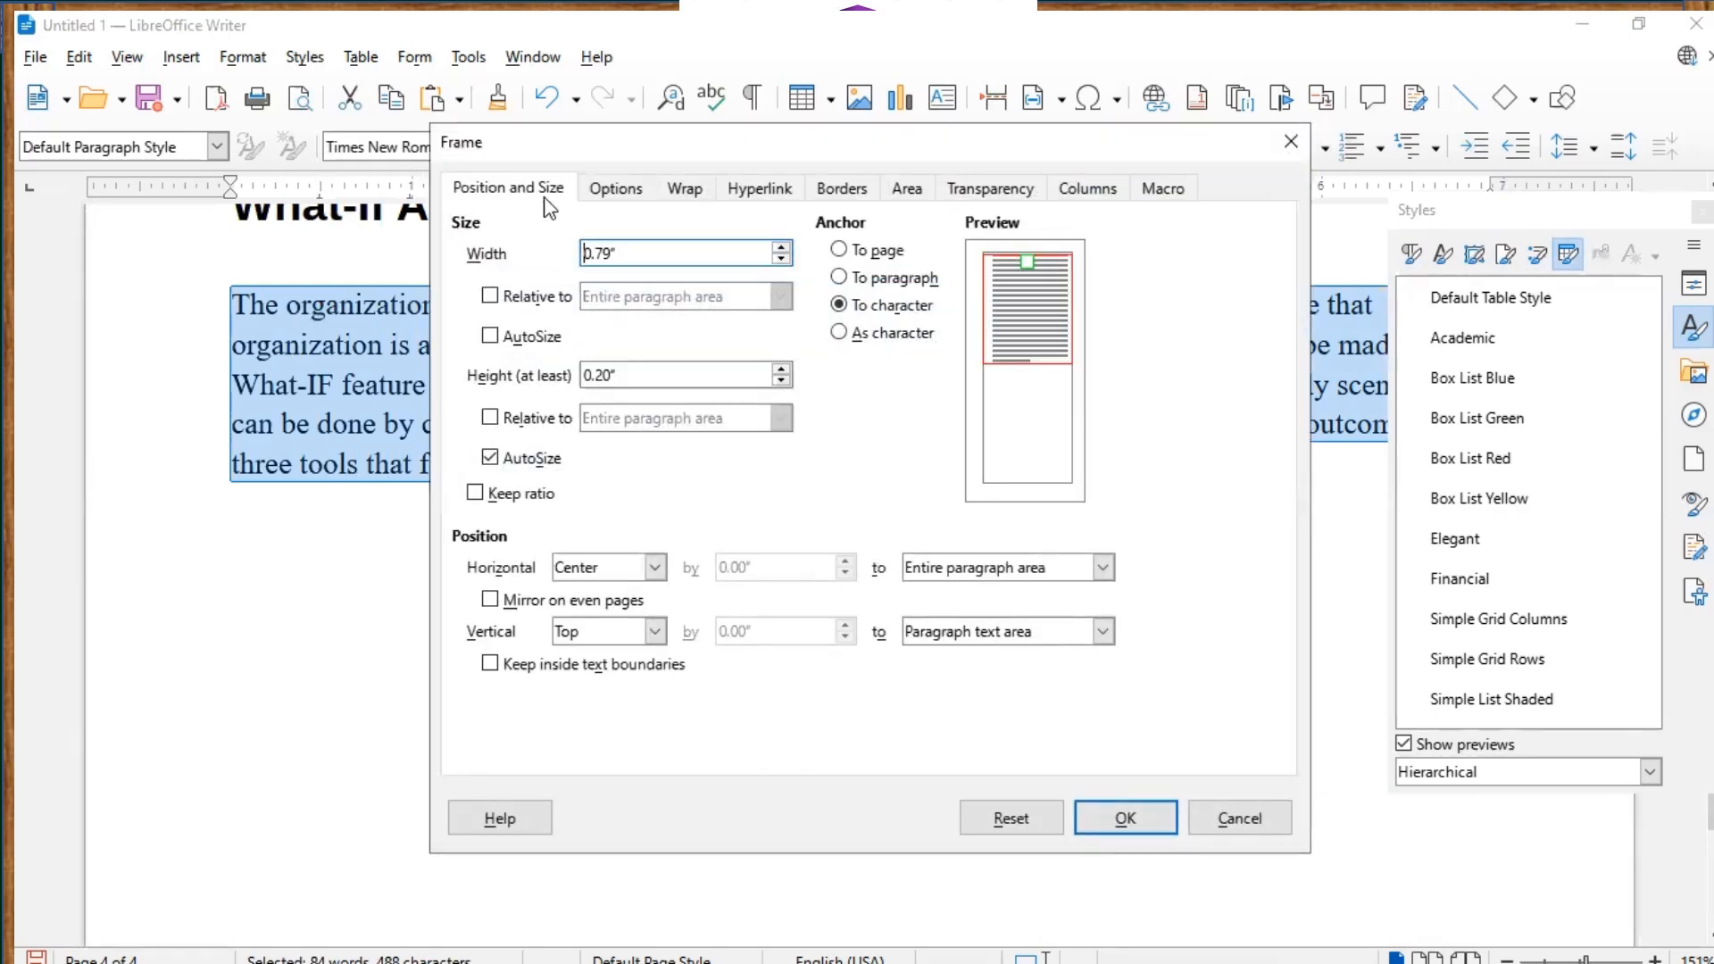
{"action": "left_click", "coordinate": [616, 191]}
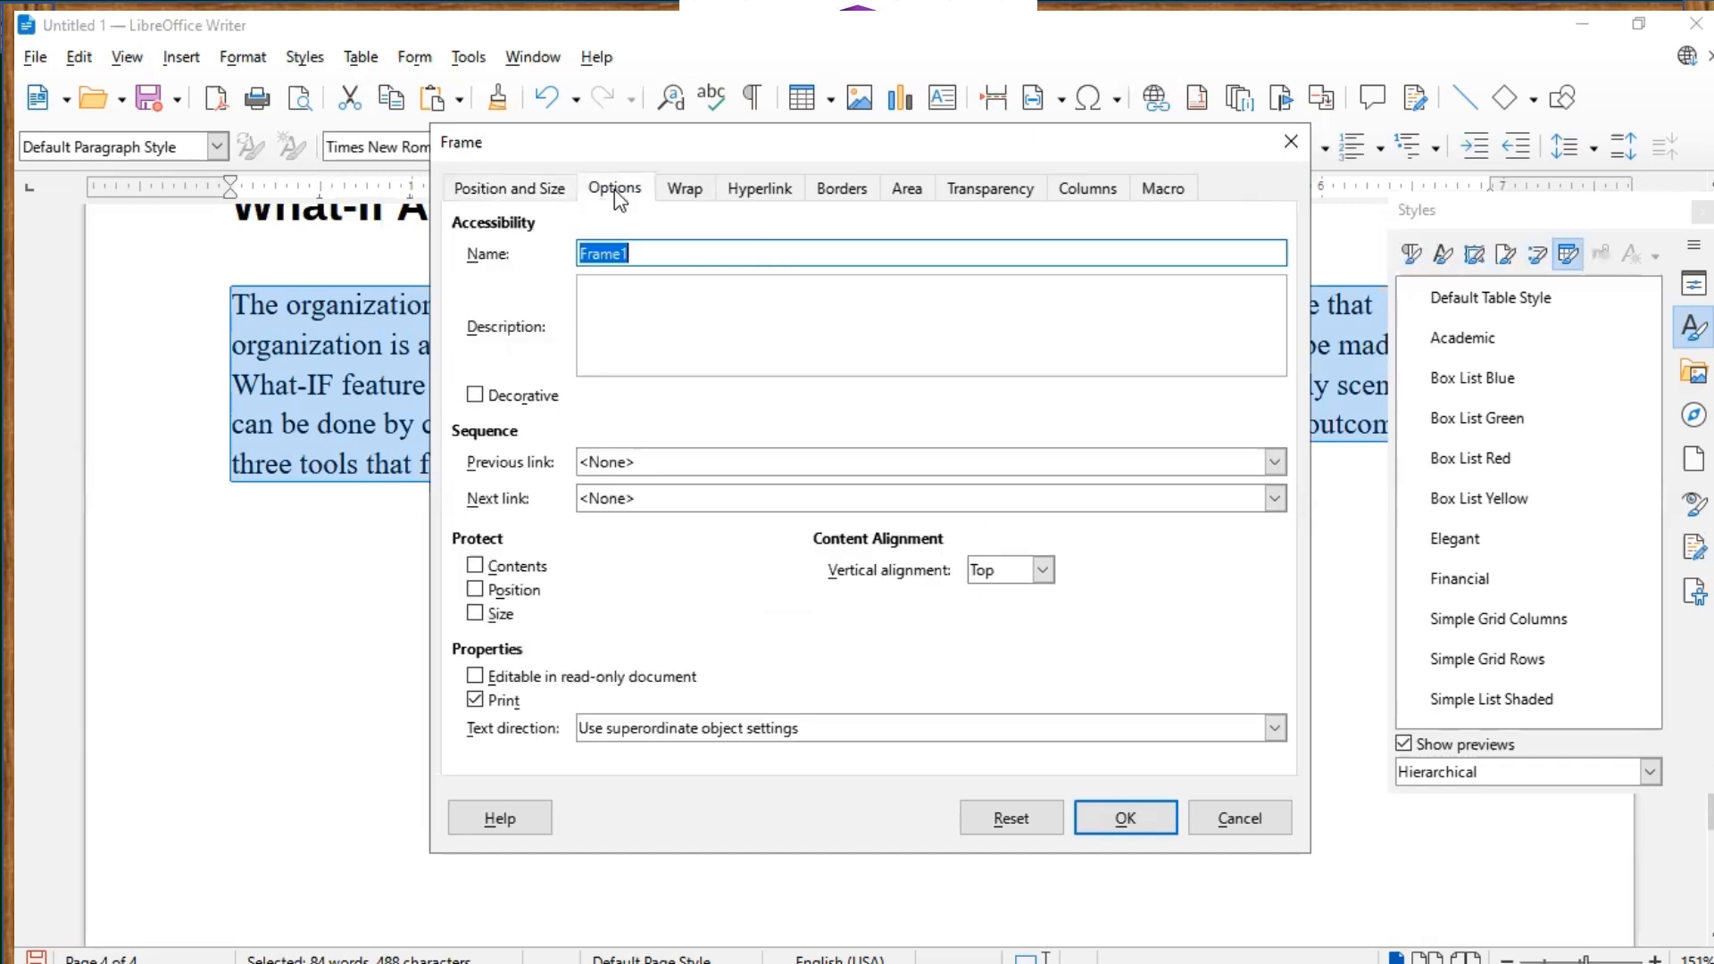
{"action": "left_click", "coordinate": [678, 191]}
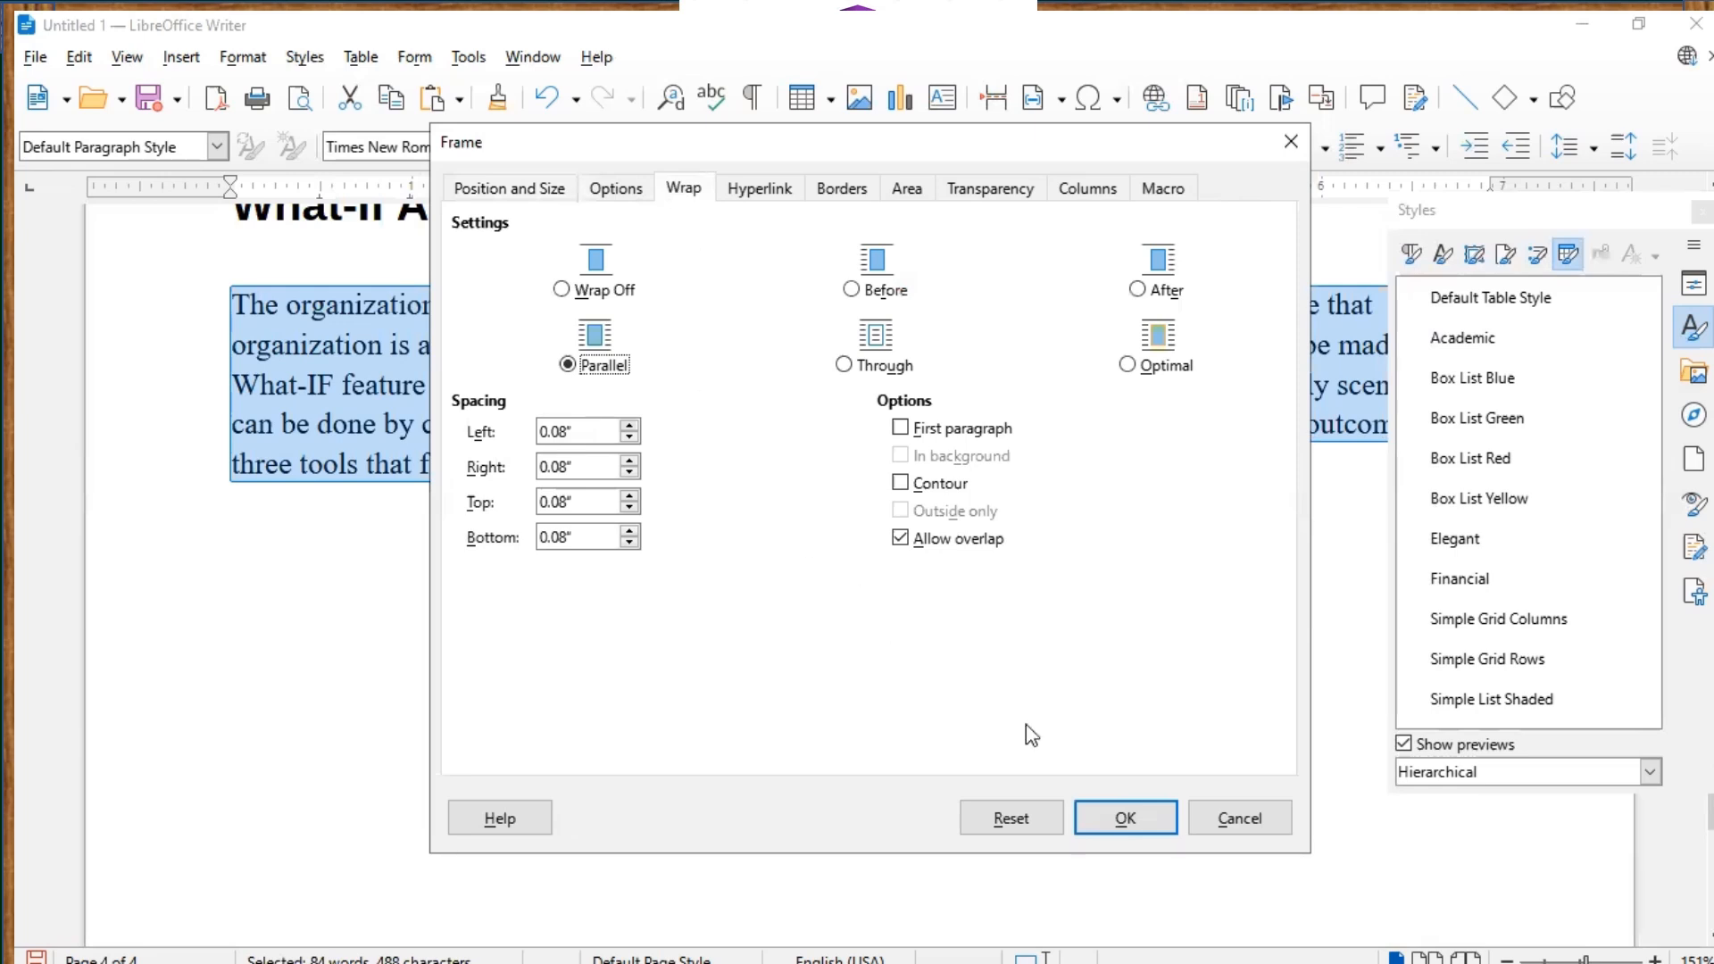
{"action": "key", "text": "Return"}
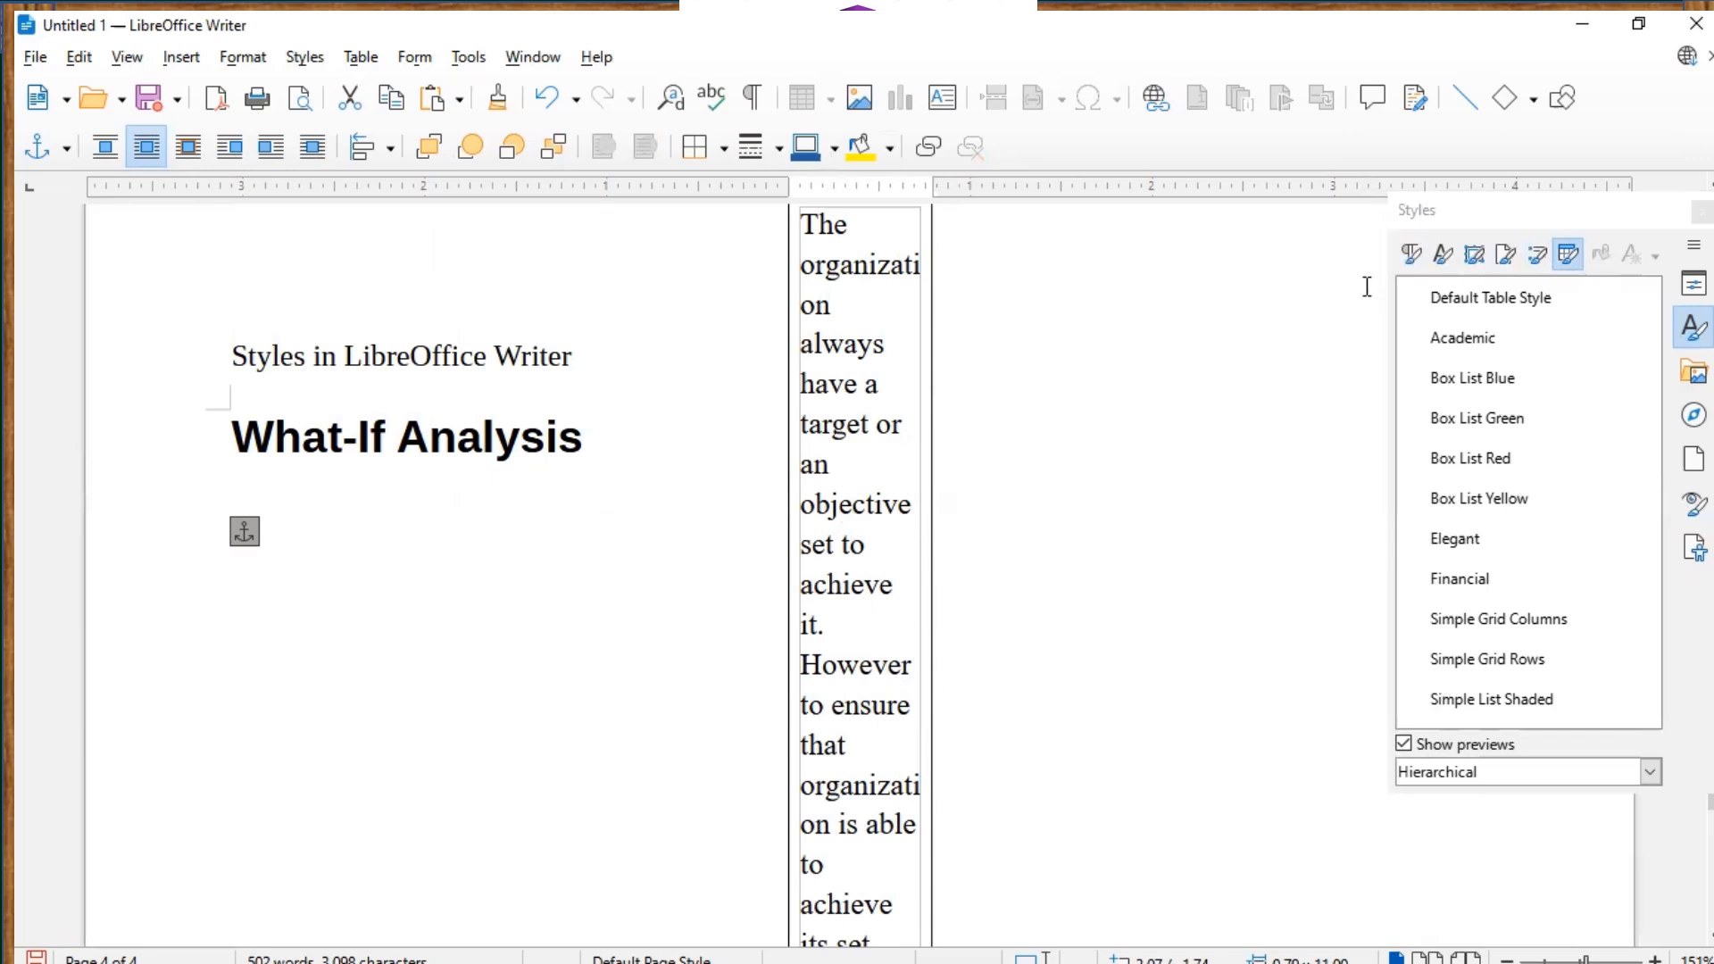
Apply the Labels frame style to the frame holding the What-If Analysis paragraph.
{"action": "left_click", "coordinate": [1475, 254]}
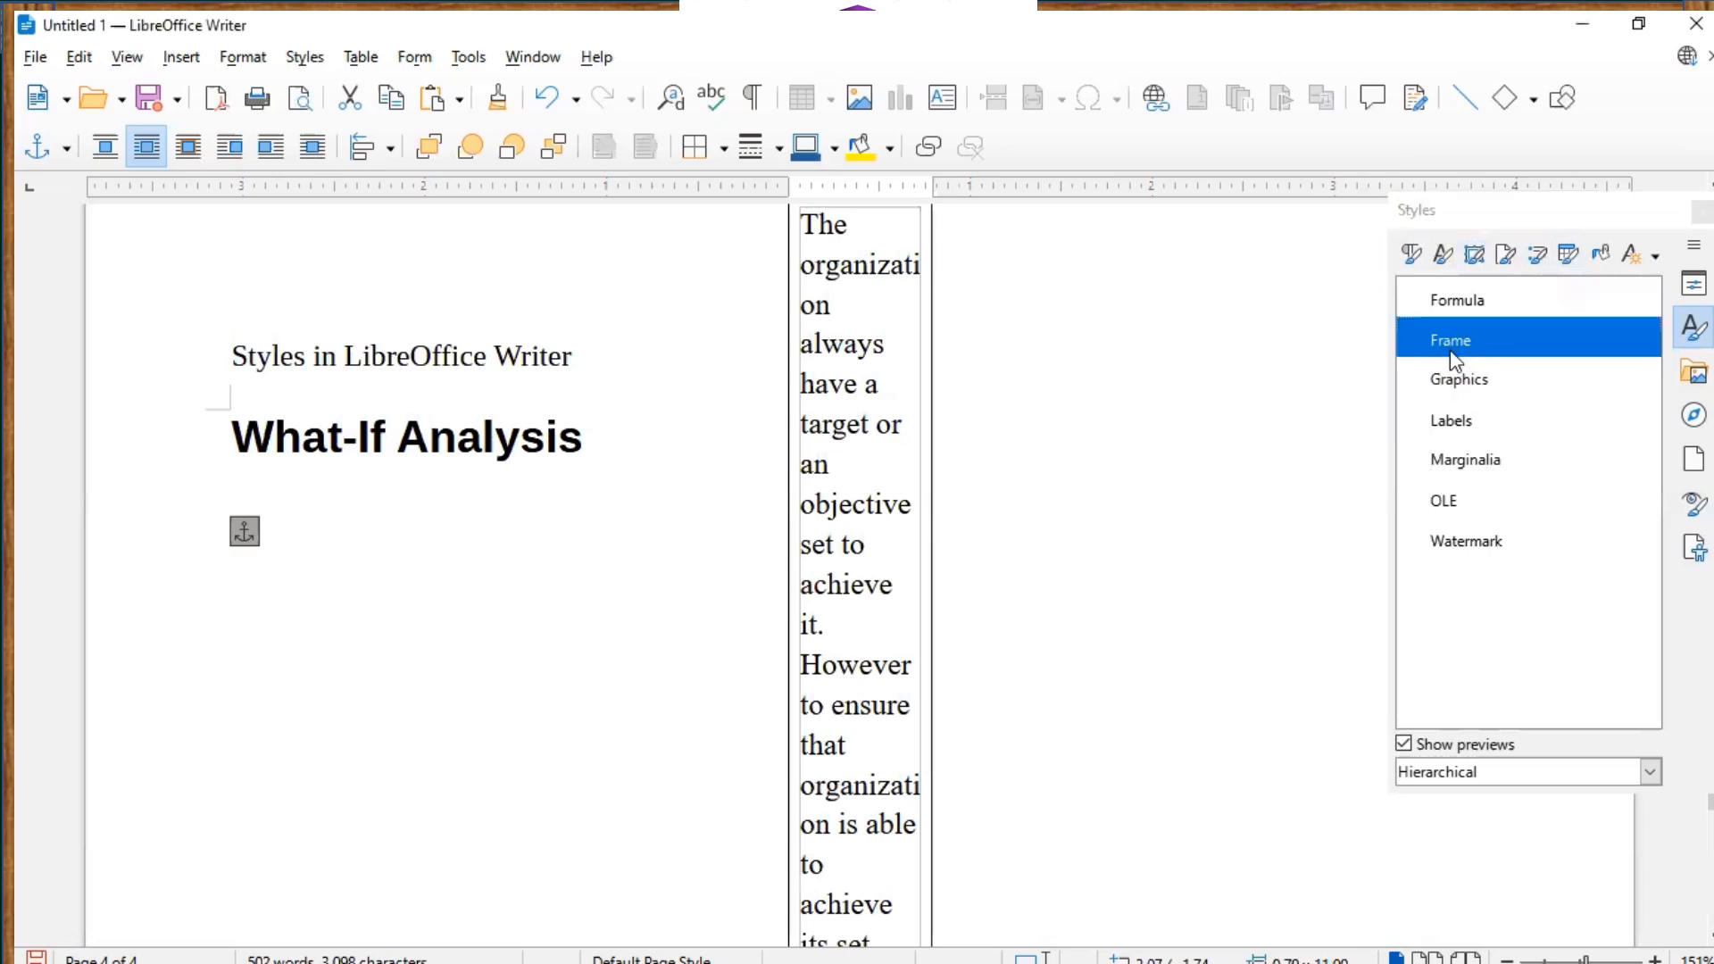
{"action": "double_click", "coordinate": [1459, 423]}
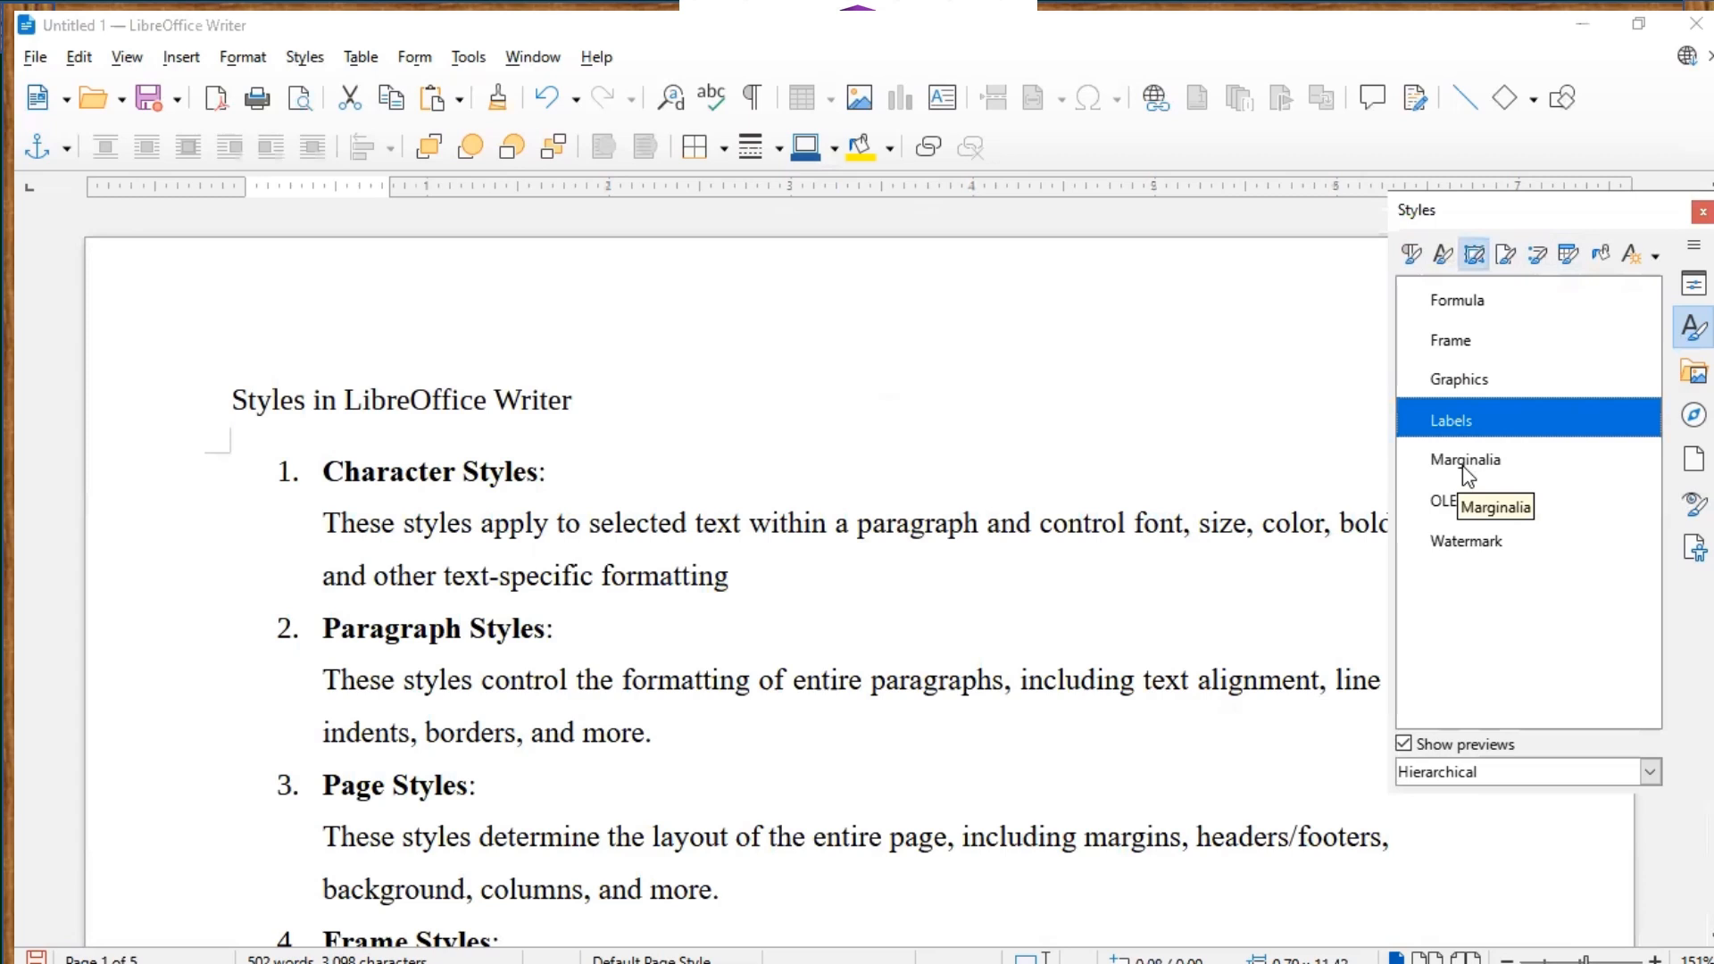
Try the Marginalia frame style on the What-If Analysis frame, and undo both the Marginalia and Labels style changes.
{"action": "double_click", "coordinate": [1464, 461]}
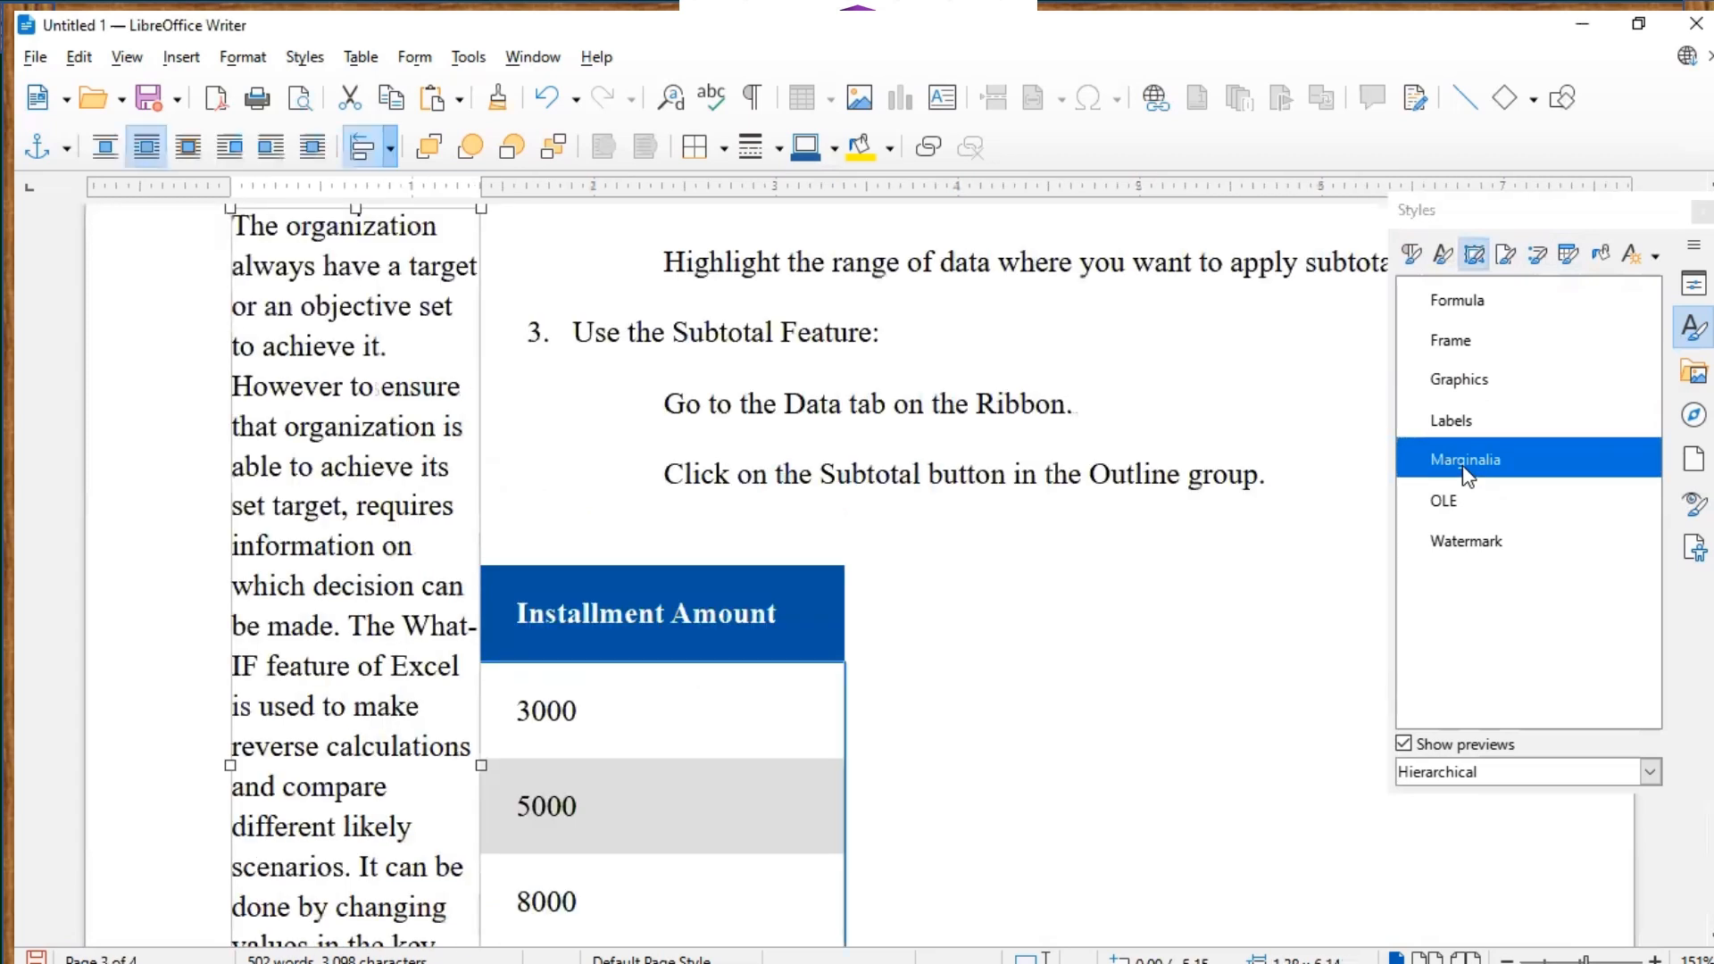
{"action": "left_click", "coordinate": [1046, 545]}
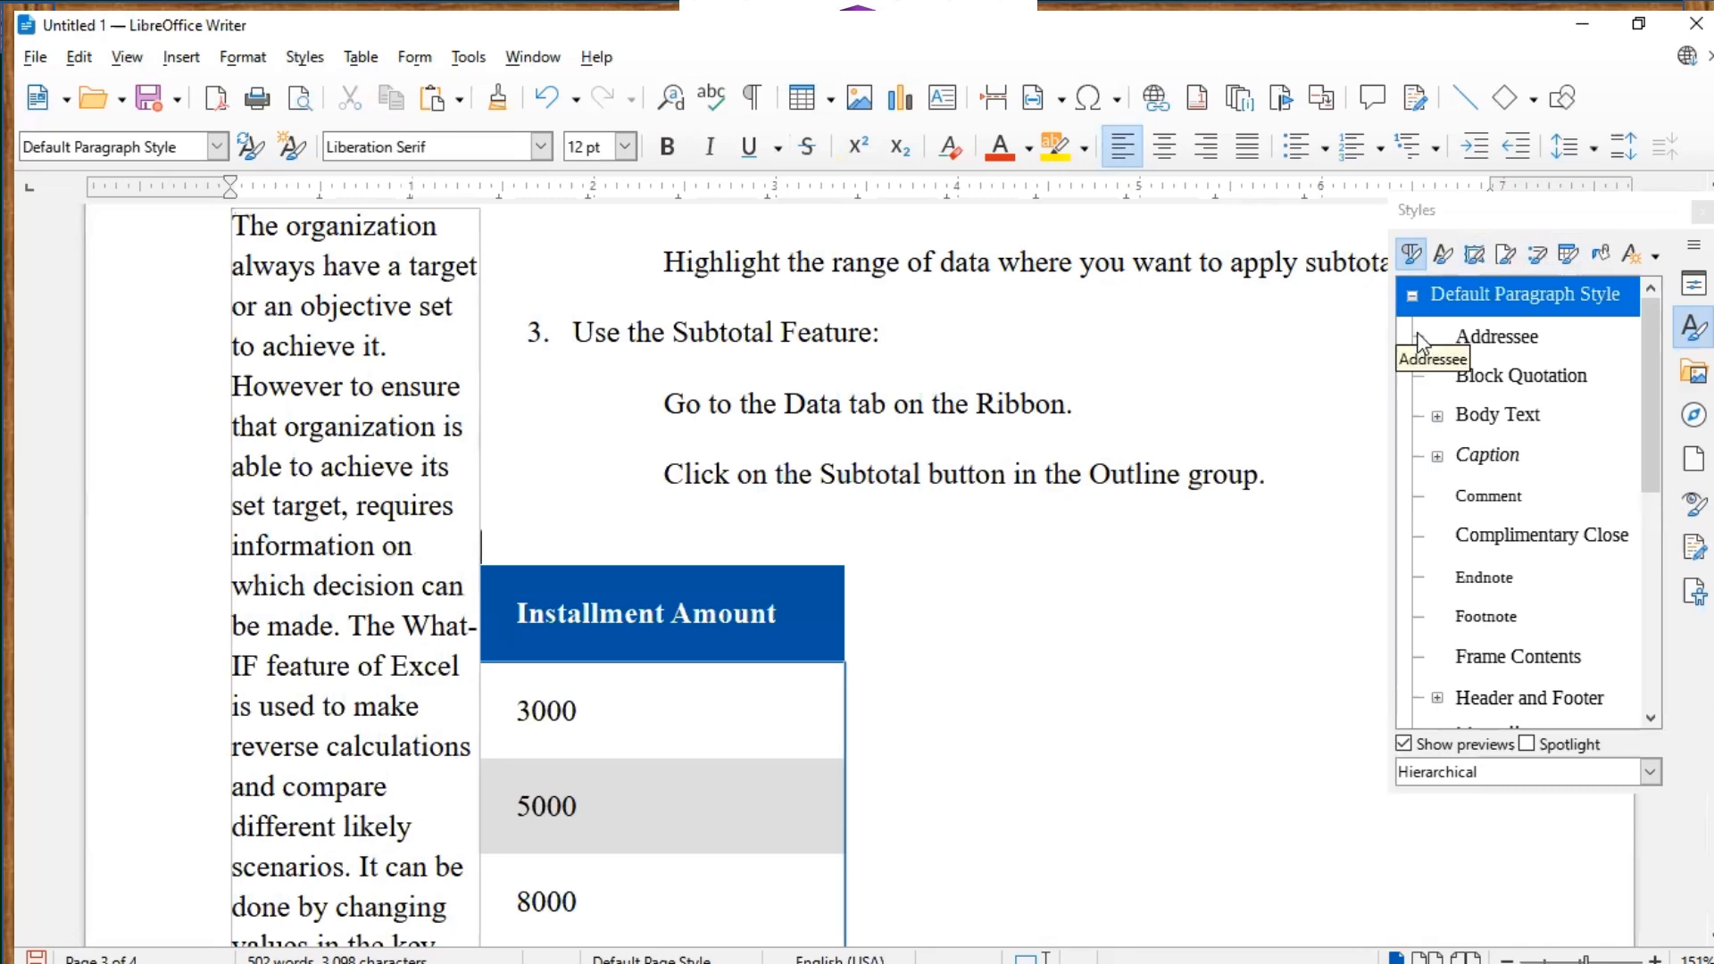
{"action": "key", "text": "ctrl+z"}
{"action": "key", "text": "ctrl+z"}
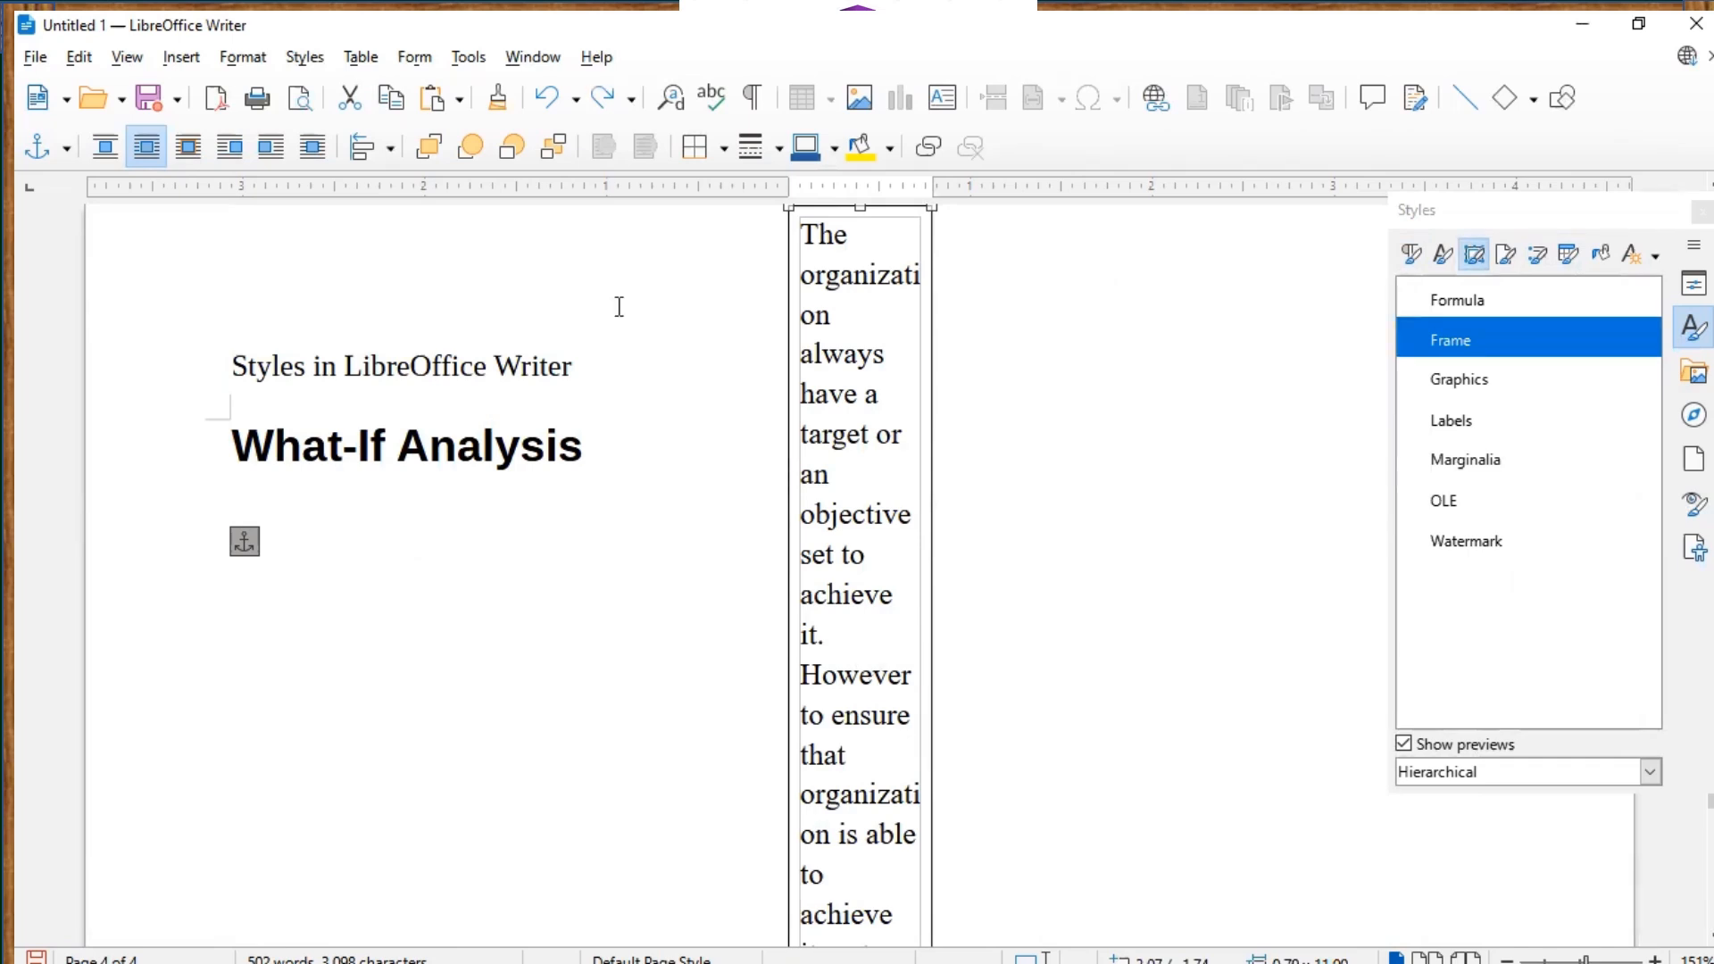
Go down through the text inside the What-If Analysis frame to reach the middle of its side borders.
{"action": "left_click", "coordinate": [1159, 359]}
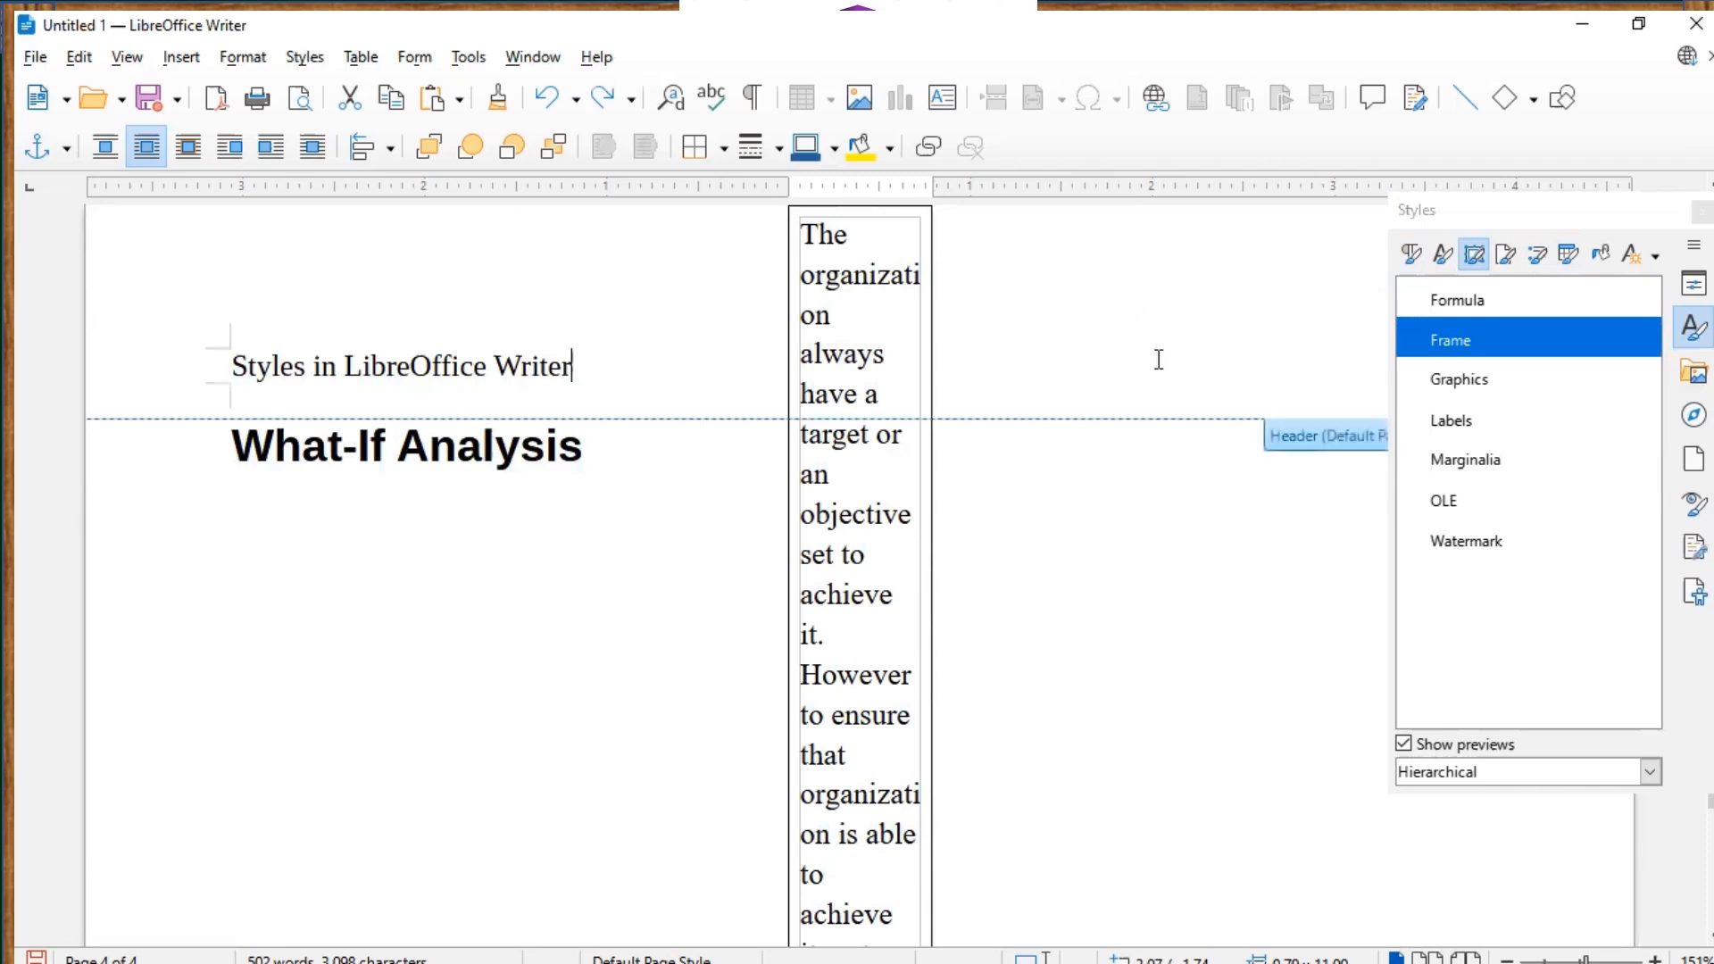
{"action": "left_click", "coordinate": [935, 570]}
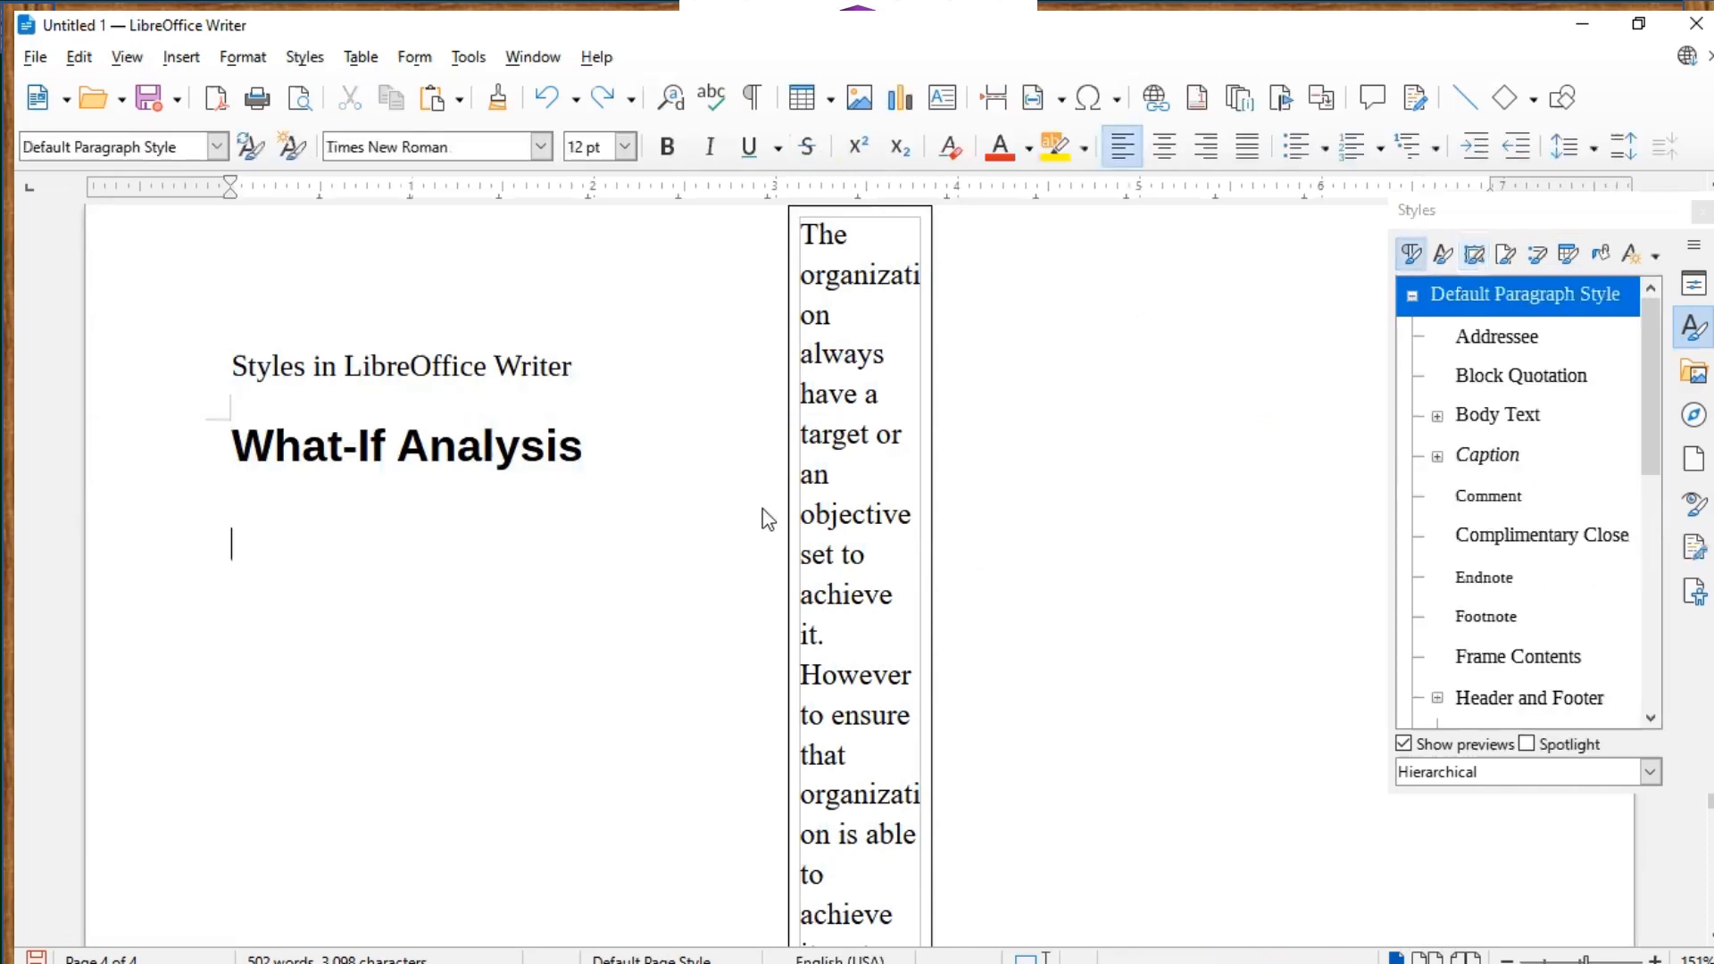
{"action": "left_click", "coordinate": [871, 486]}
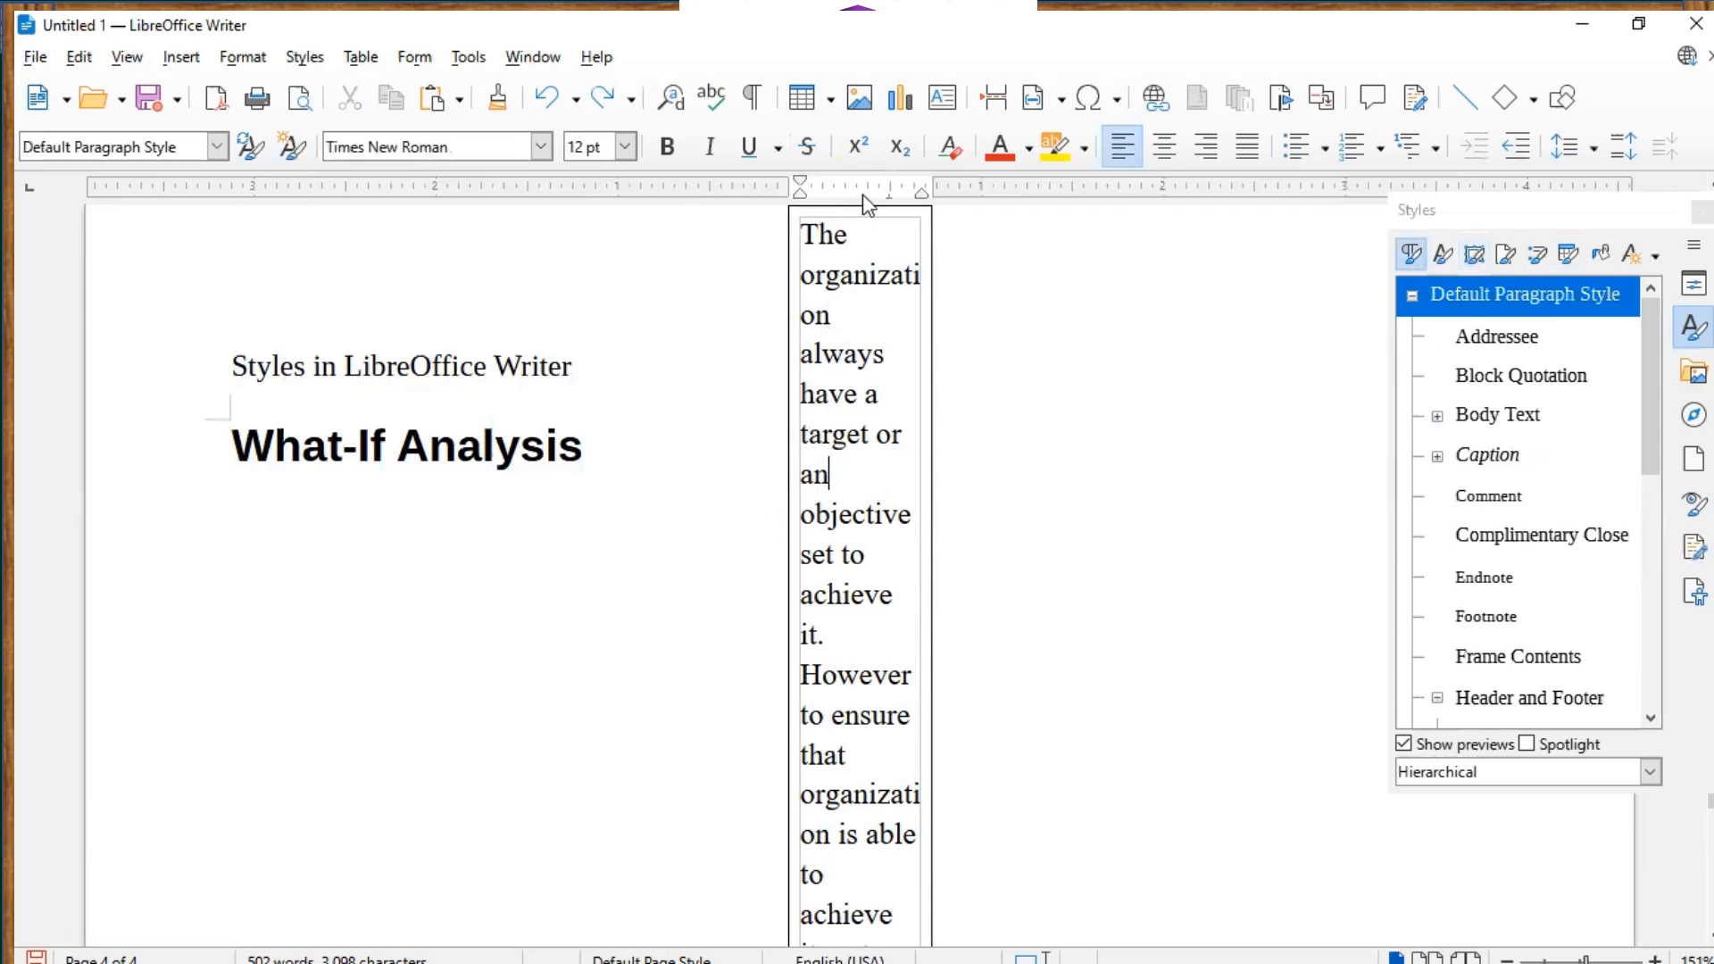
{"action": "scroll", "coordinate": [943, 362], "scroll_direction": "up", "scroll_amount": 1}
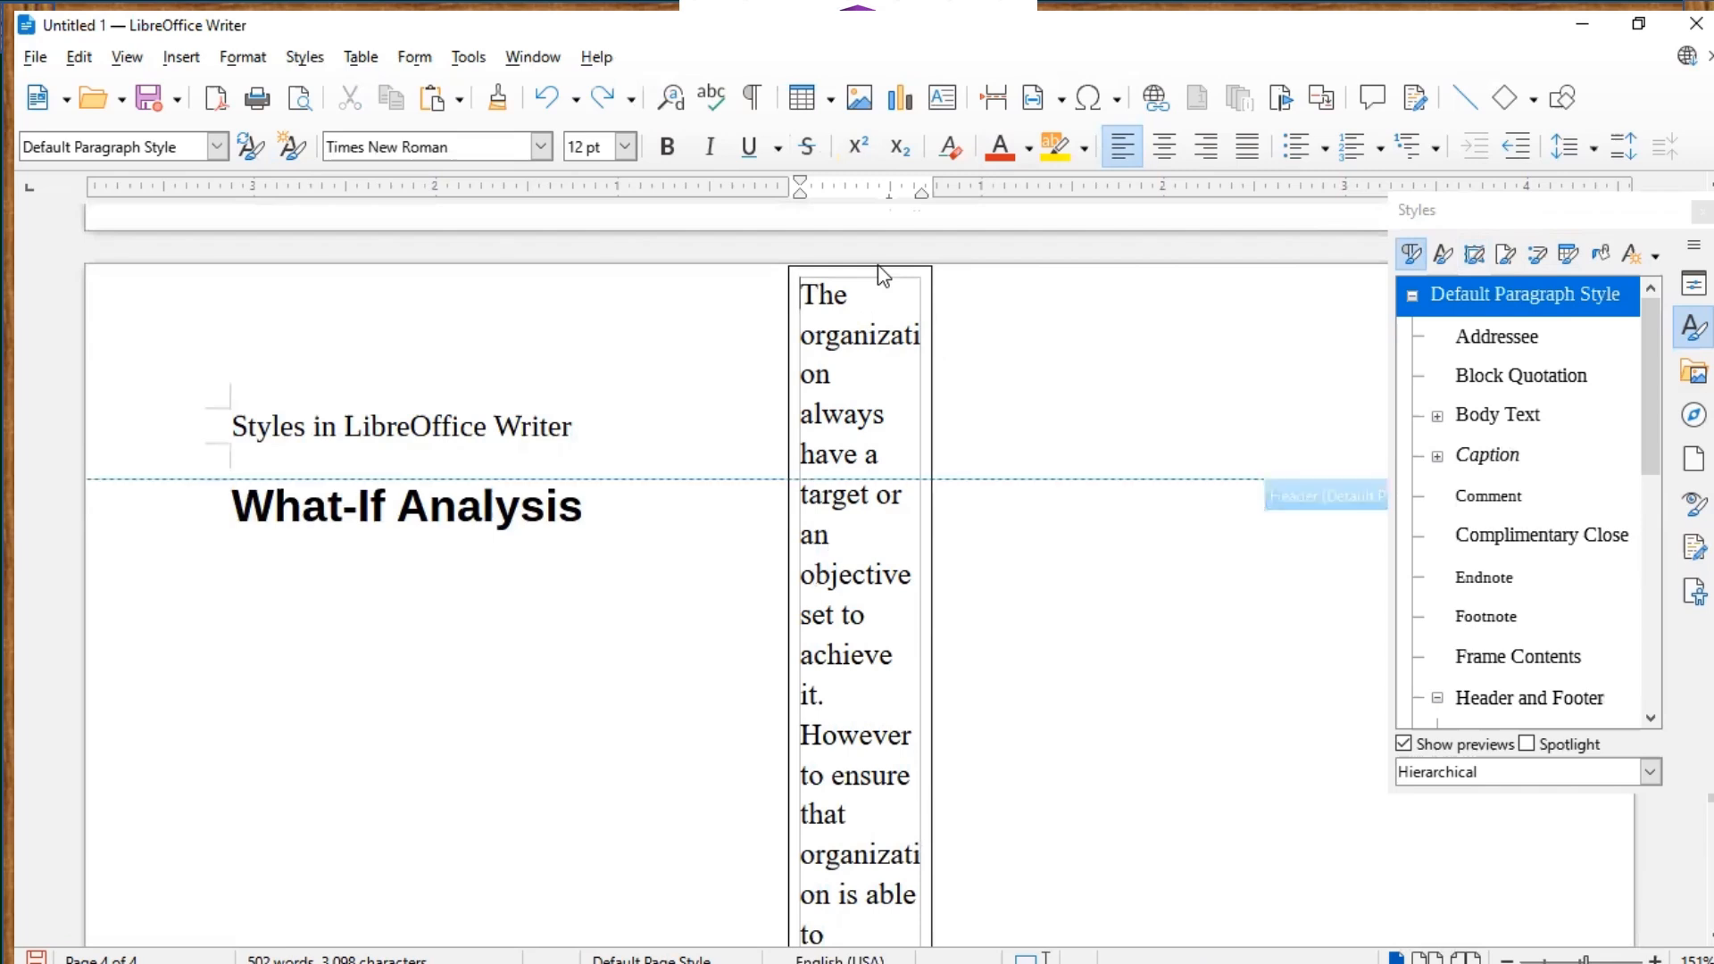
{"action": "left_click", "coordinate": [696, 500]}
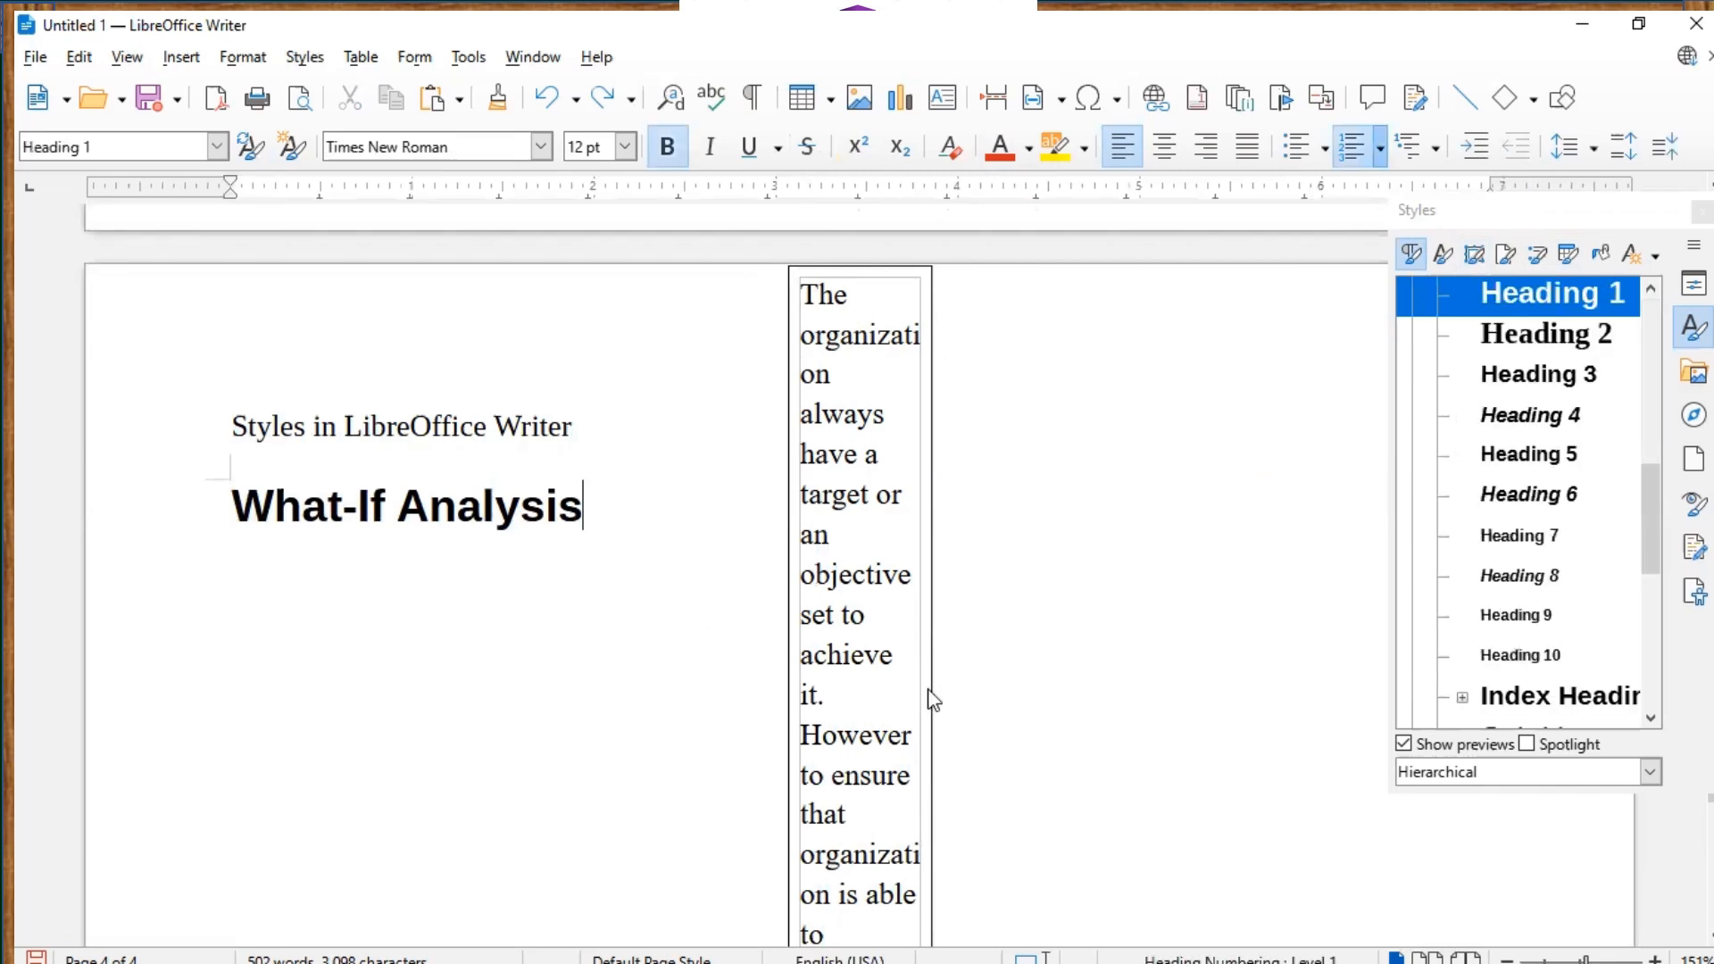
{"action": "left_click", "coordinate": [874, 750]}
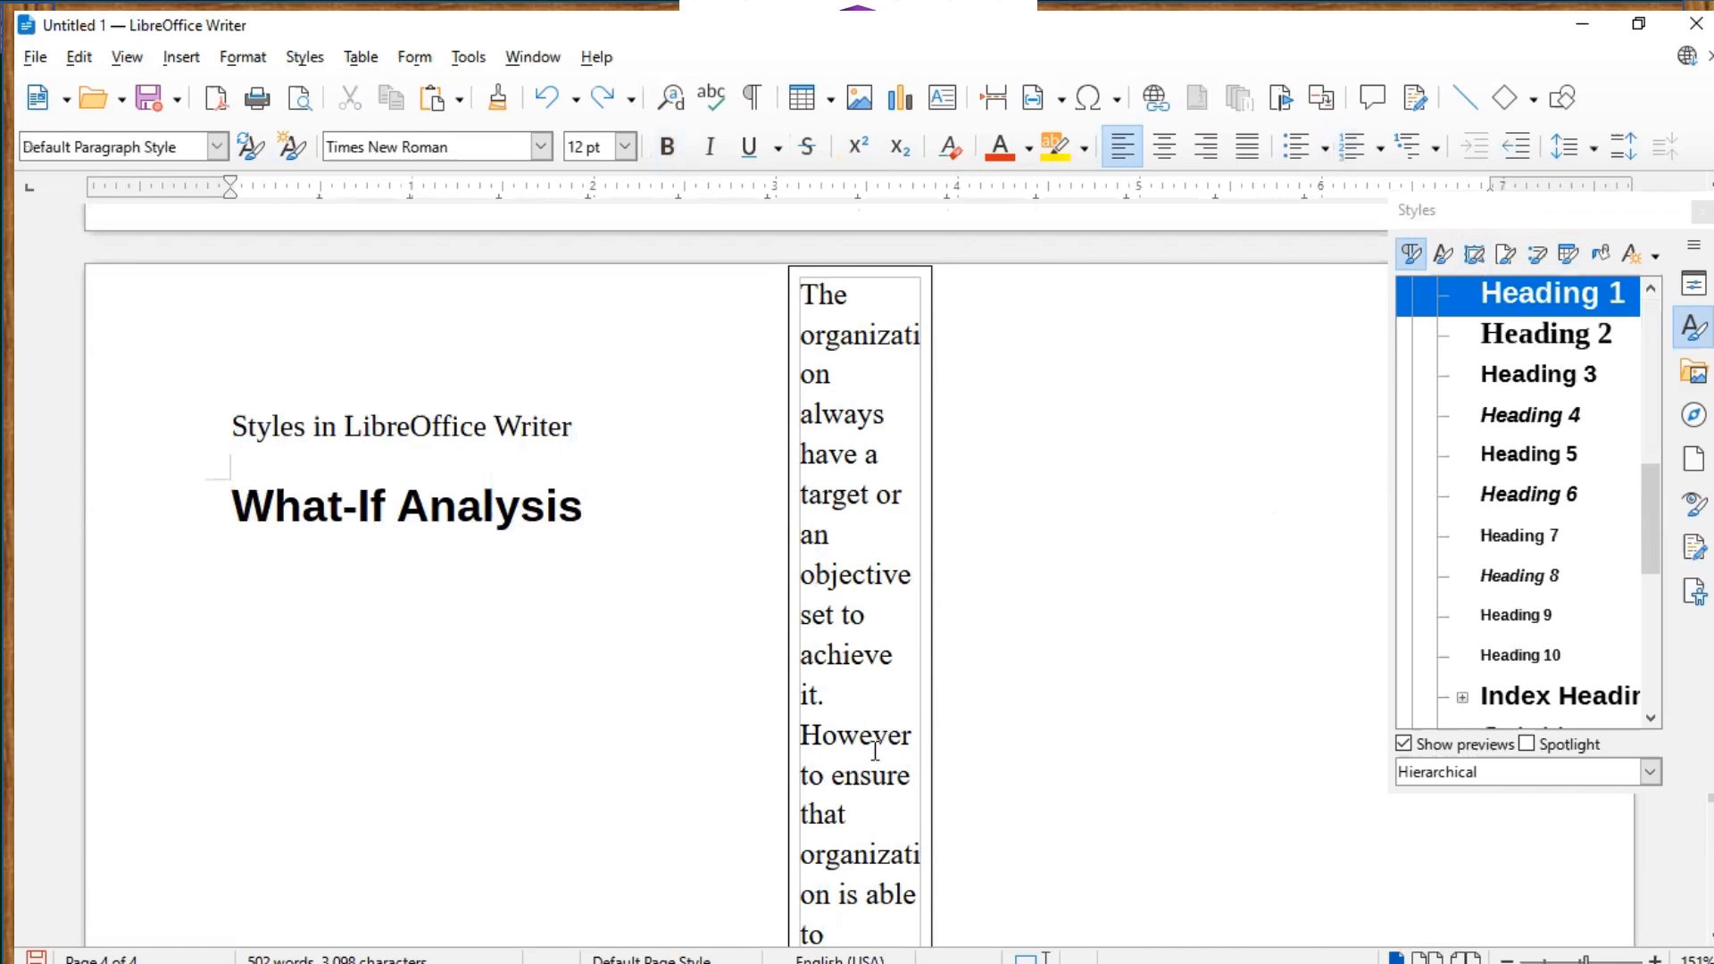
{"action": "key", "text": "Down"}
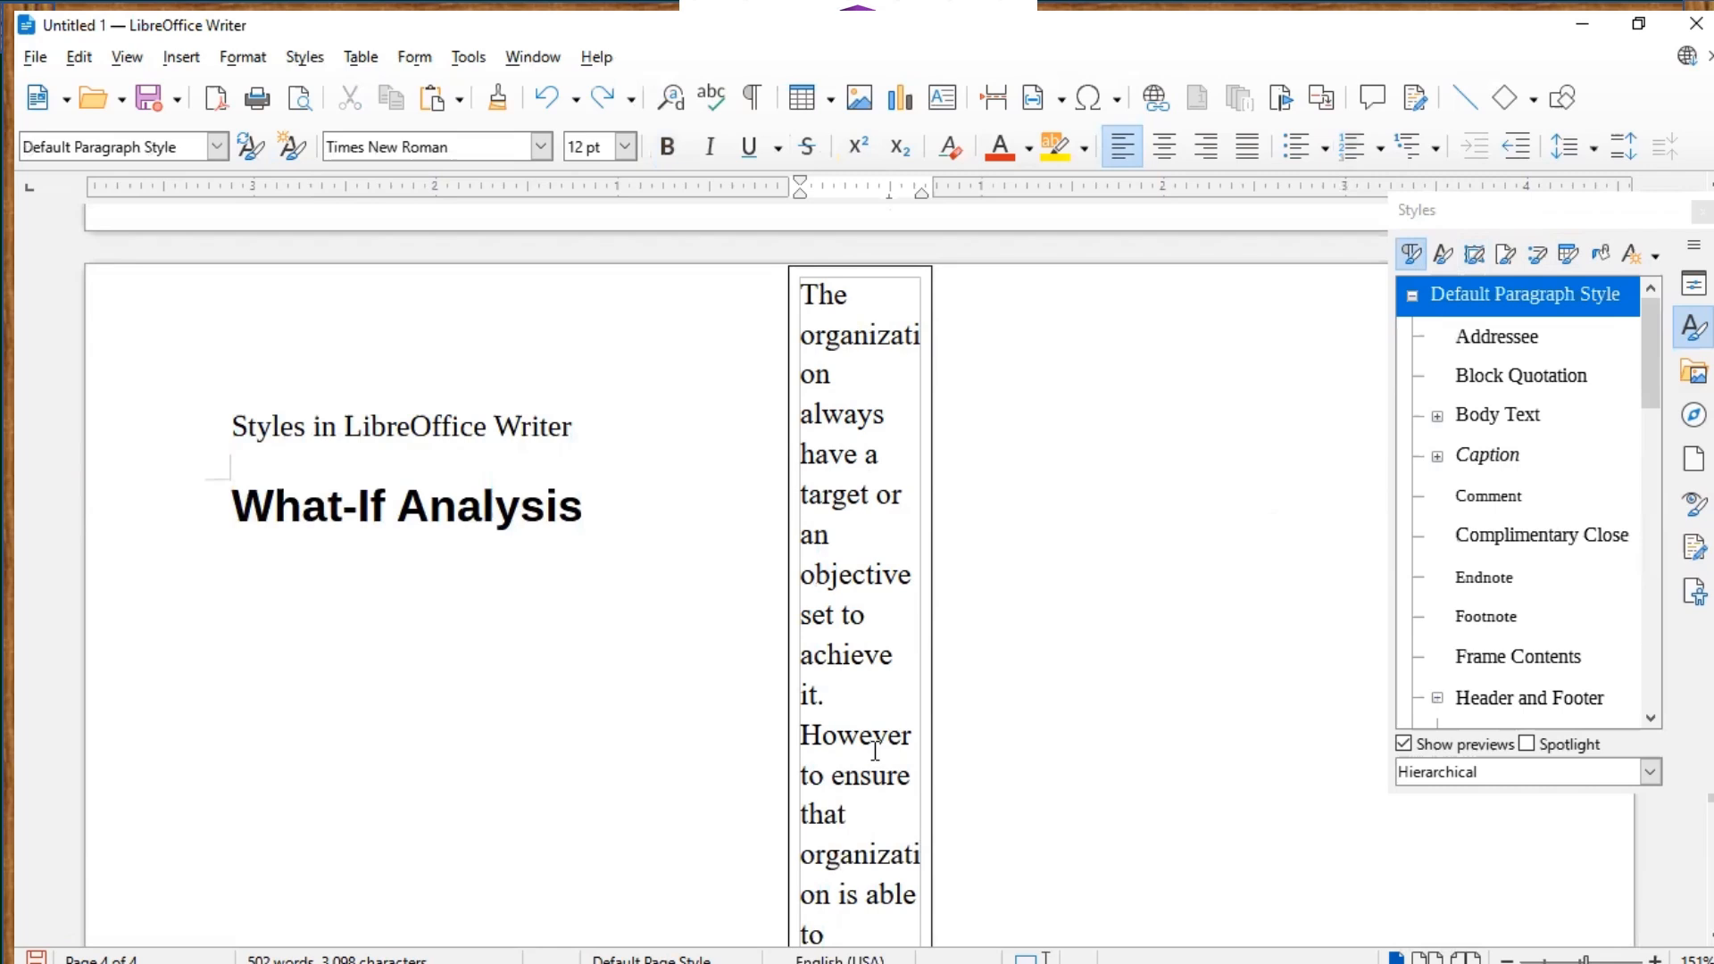
{"action": "key", "text": "Down"}
{"action": "key", "text": "Down"}
{"action": "key", "text": "Down"}
{"action": "key", "text": "Down"}
{"action": "key", "text": "Down"}
{"action": "key", "text": "Down"}
{"action": "key", "text": "Down"}
{"action": "key", "text": "Down"}
{"action": "key", "text": "Down"}
{"action": "key", "text": "Down"}
{"action": "key", "text": "Down"}
{"action": "key", "text": "Down"}
{"action": "key", "text": "Down"}
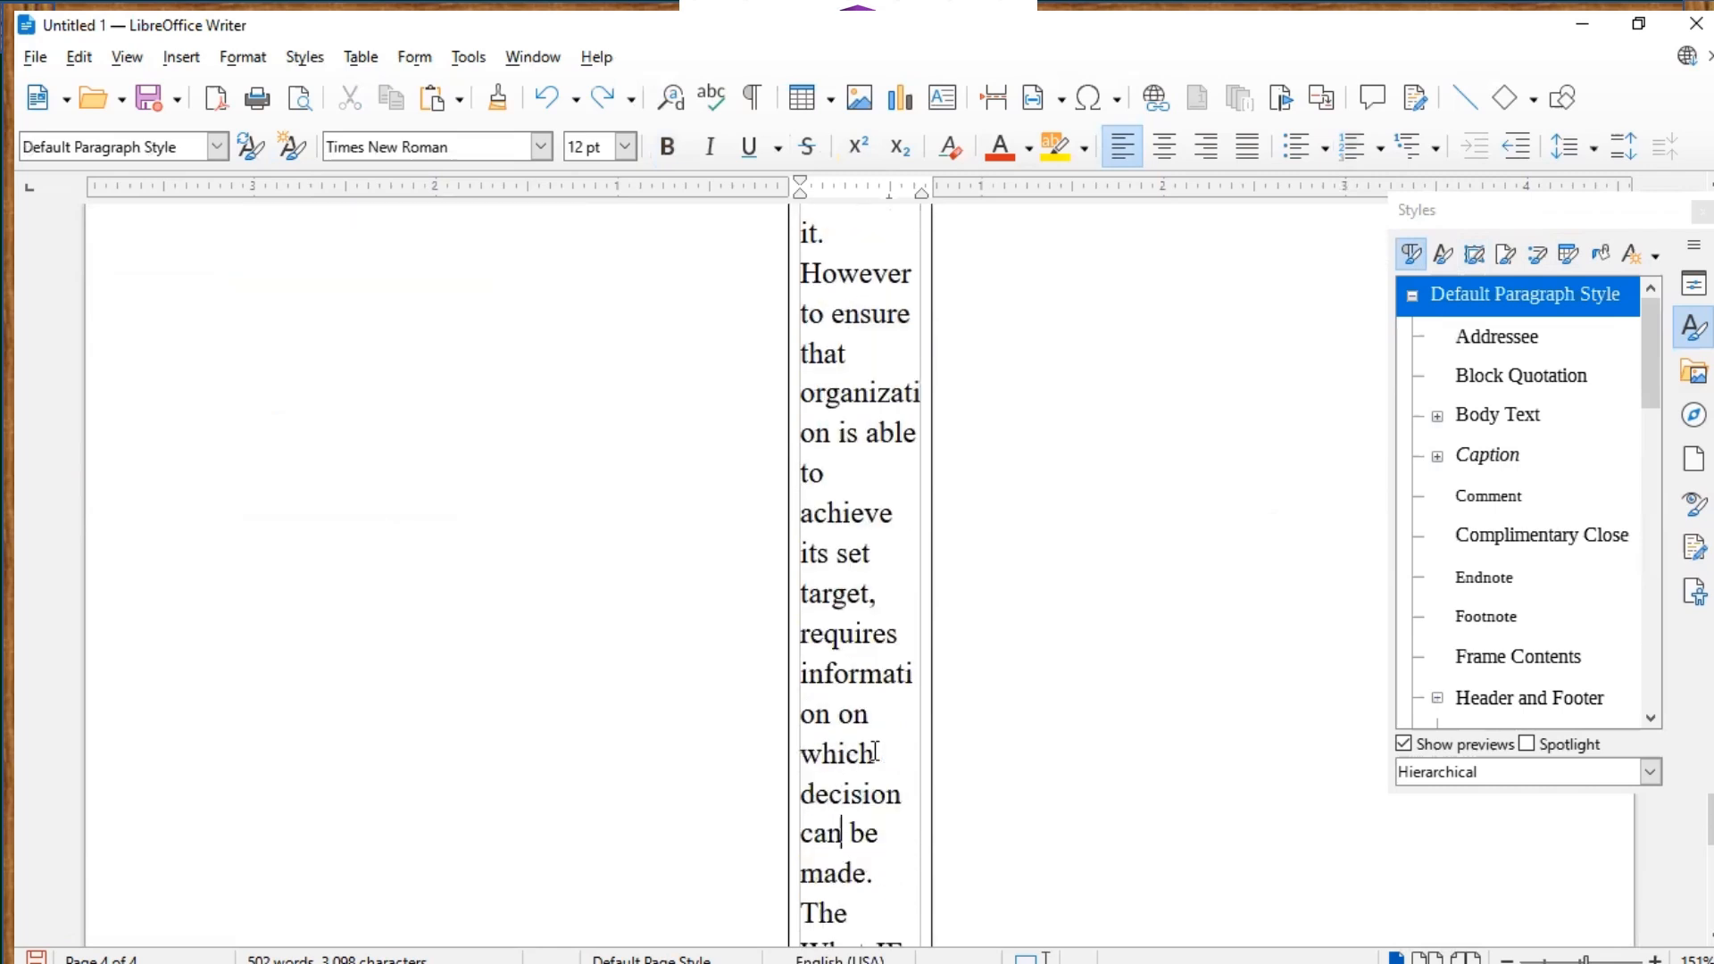
{"action": "key", "text": "Down"}
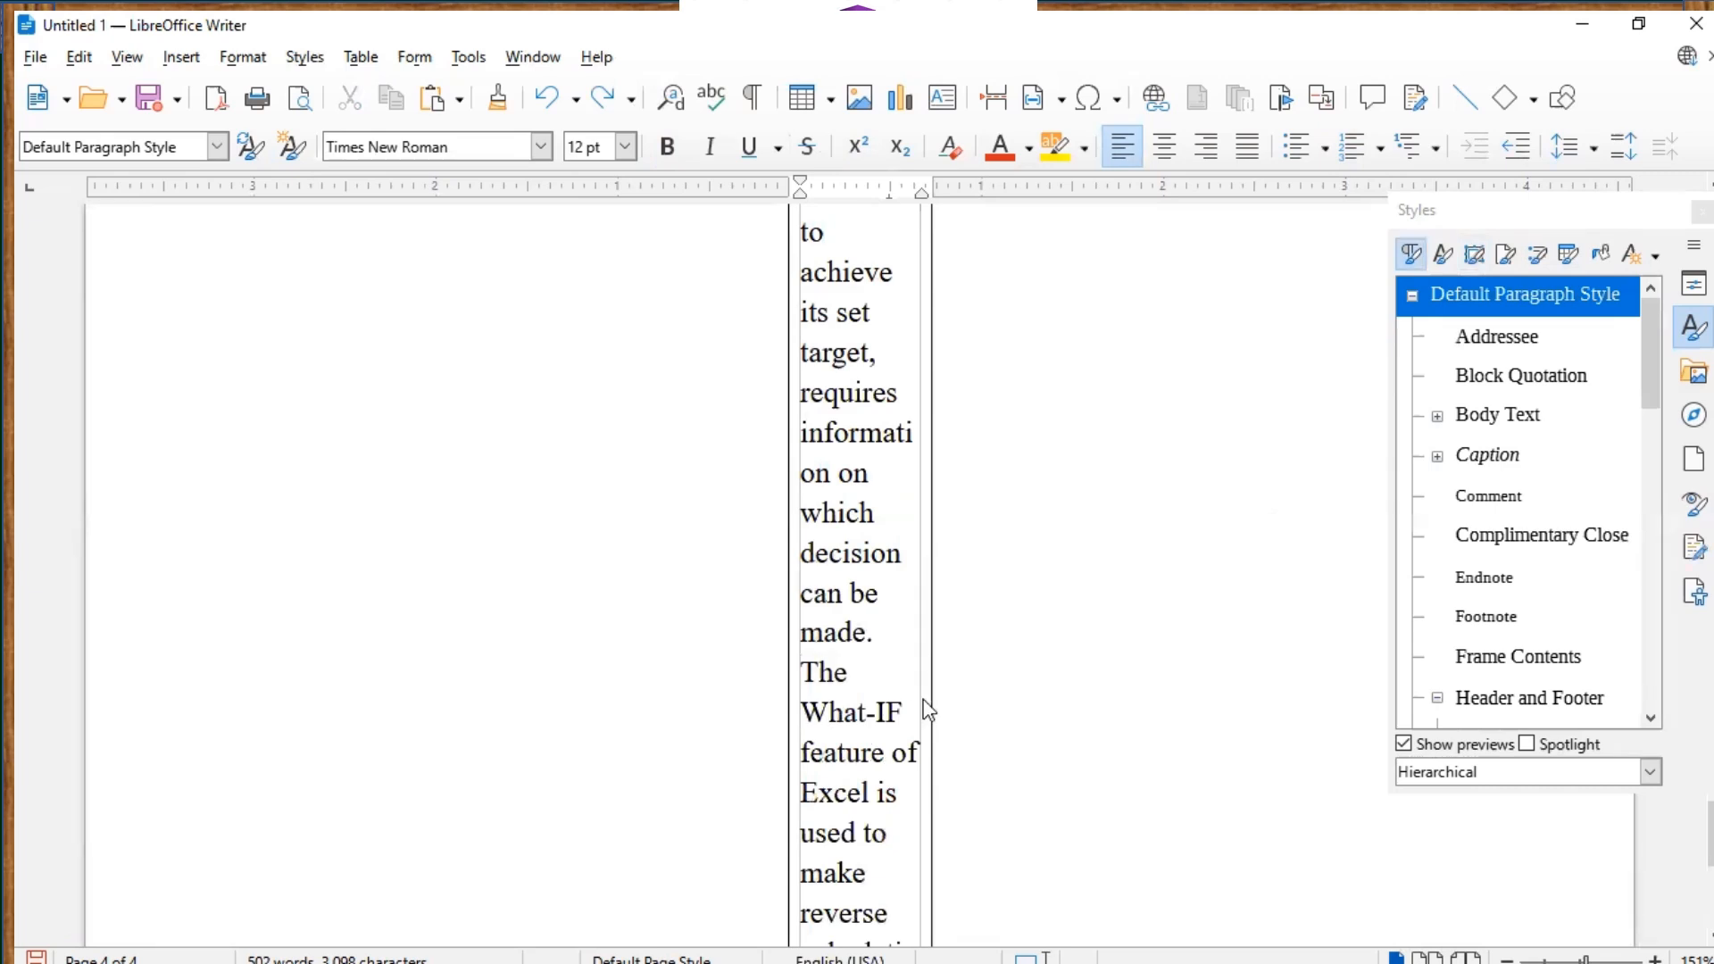
Select the What-If Analysis frame and widen it on both sides to about 4.8 inches.
{"action": "left_click", "coordinate": [924, 660]}
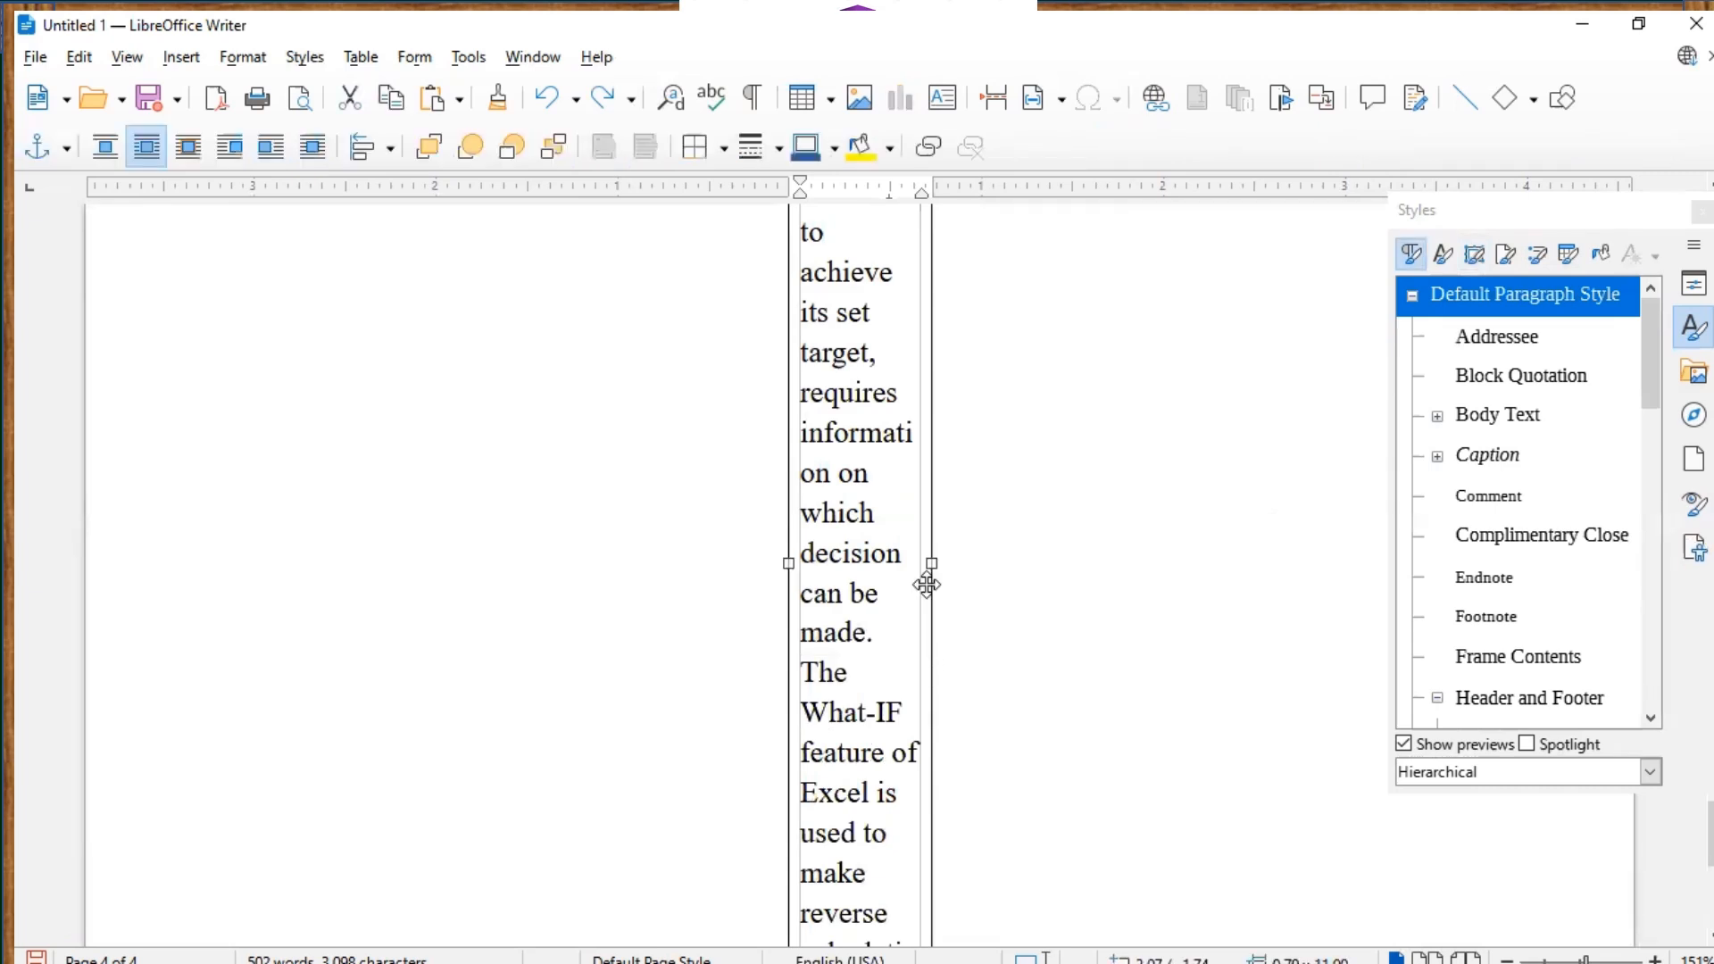
{"action": "left_click_drag", "start_coordinate": [929, 563], "coordinate": [1289, 554]}
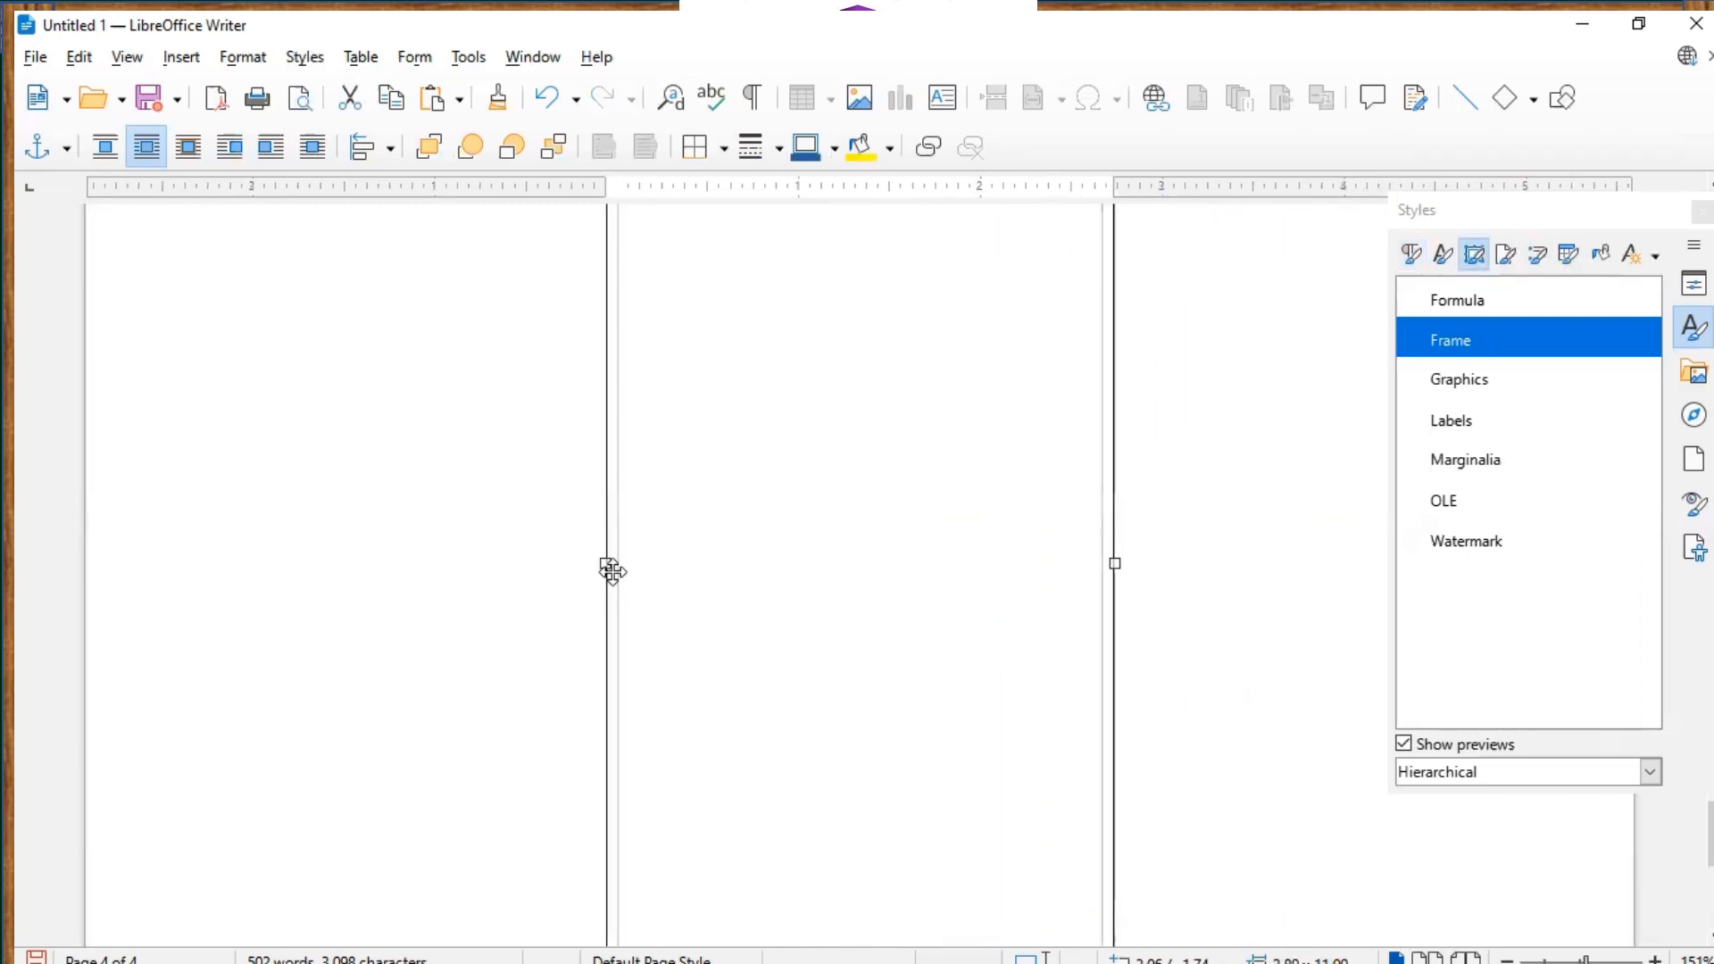
{"action": "left_click_drag", "start_coordinate": [604, 563], "coordinate": [241, 544]}
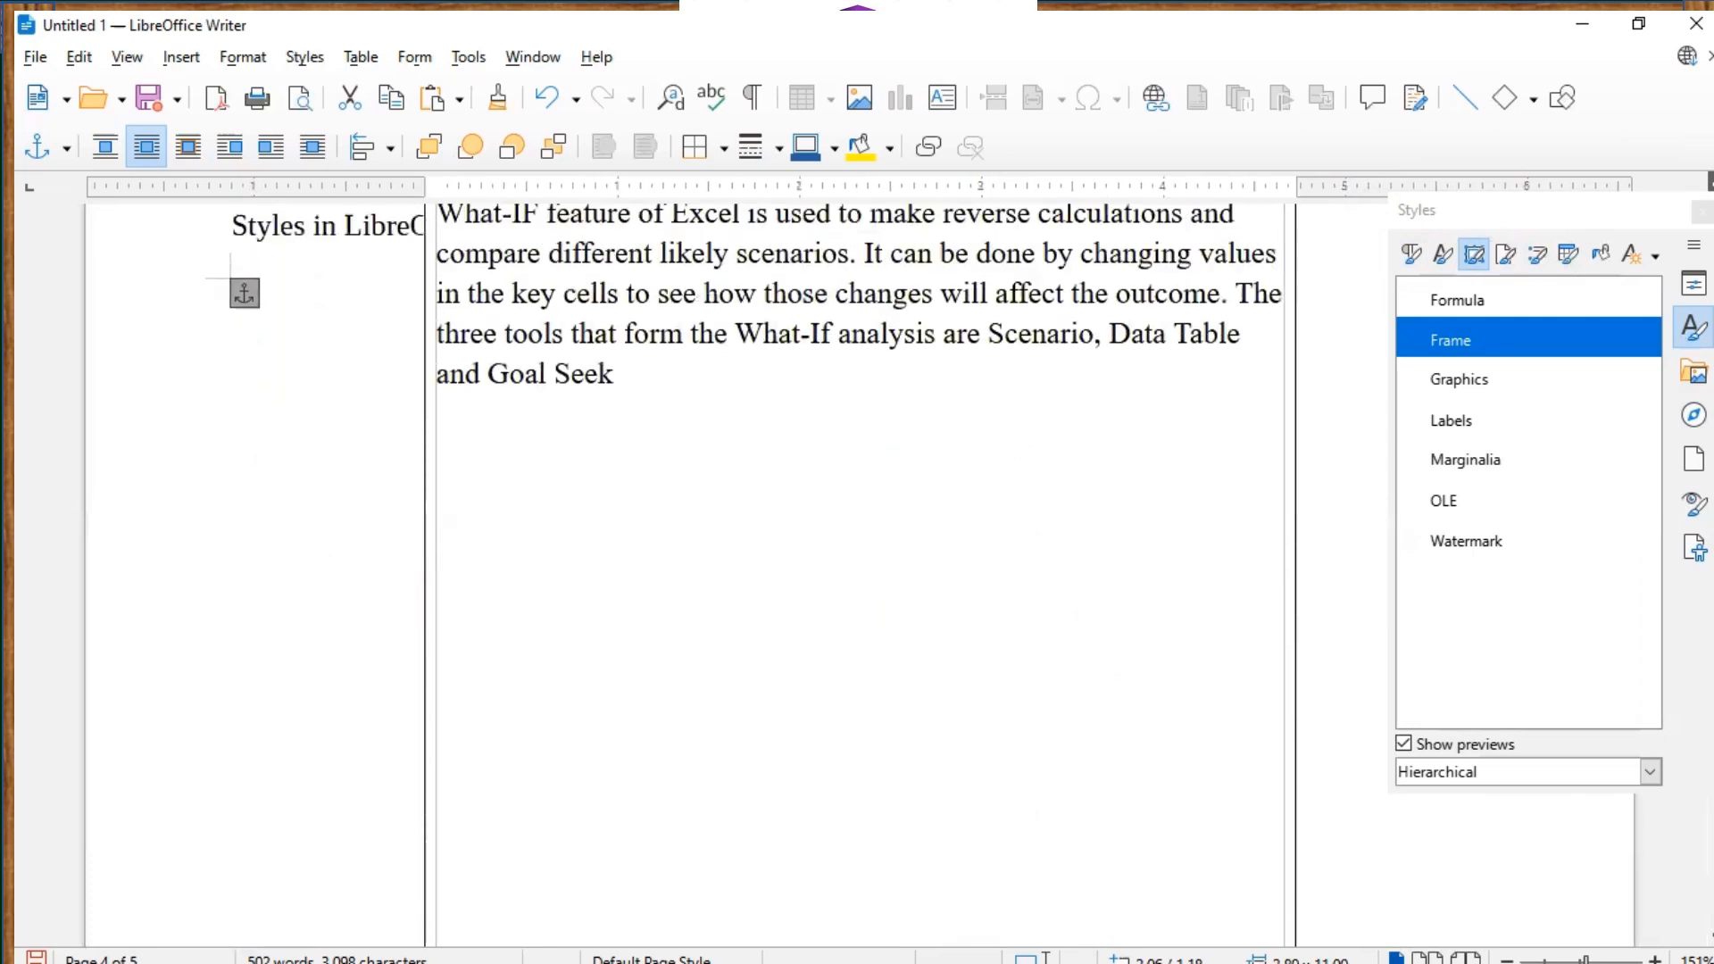
{"action": "left_click", "coordinate": [1711, 181]}
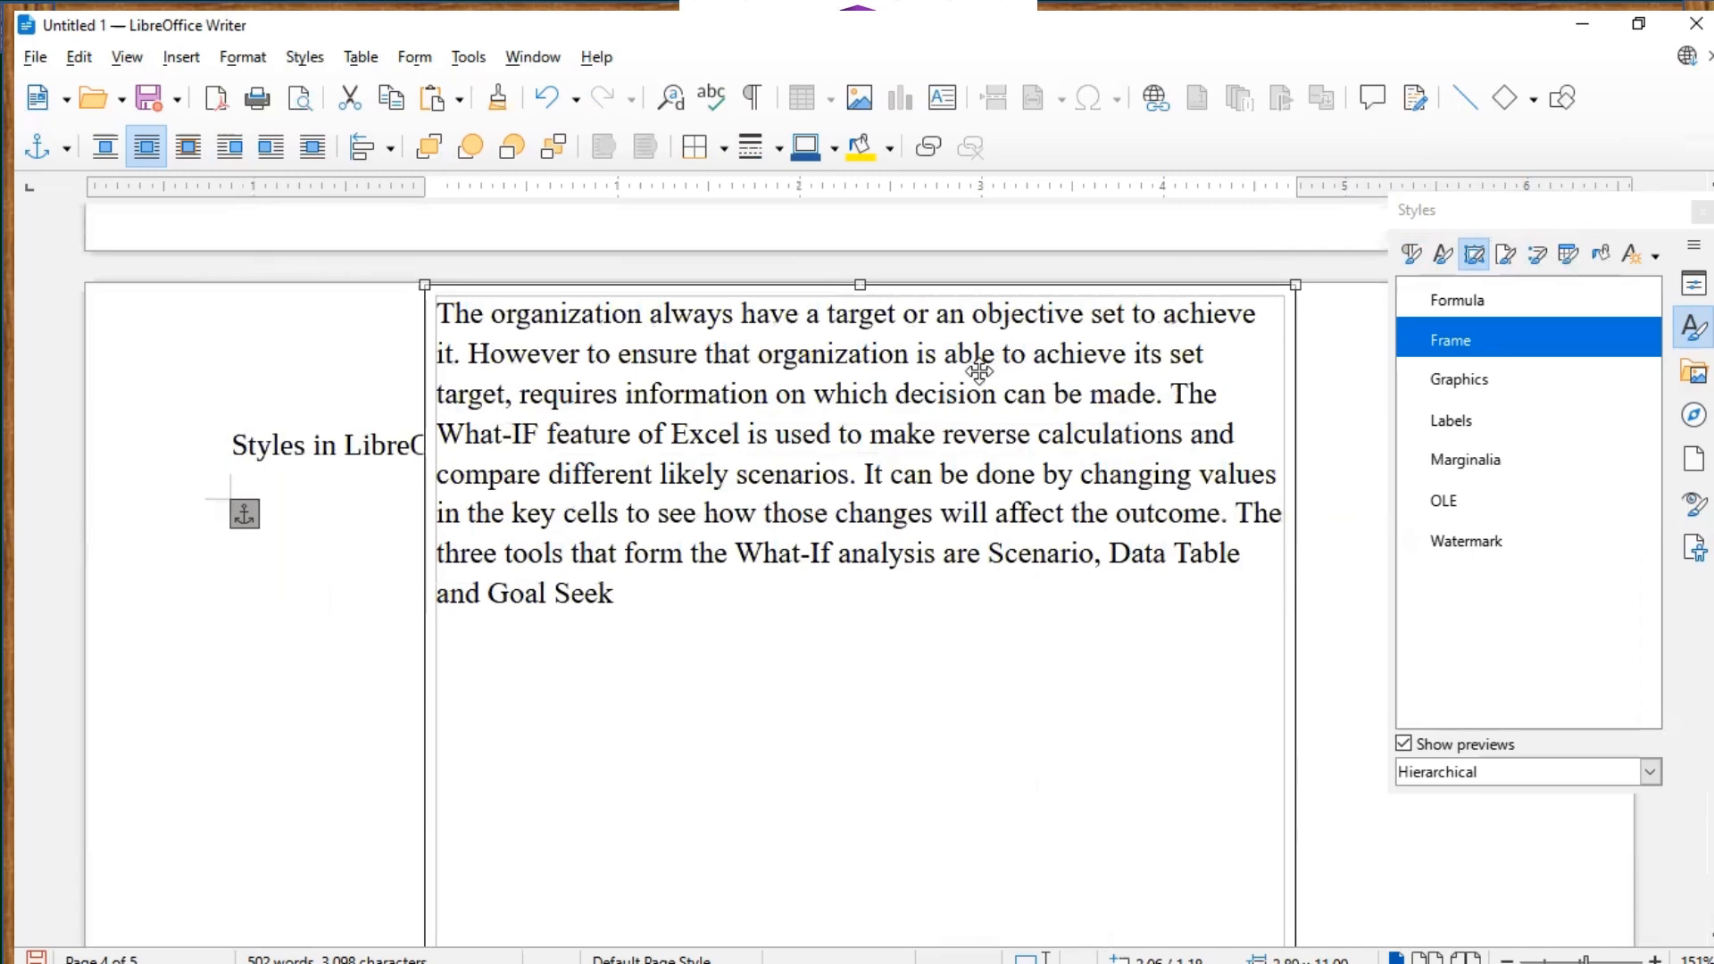
Display the available page styles in place of the frame styles.
{"action": "left_click", "coordinate": [1444, 347]}
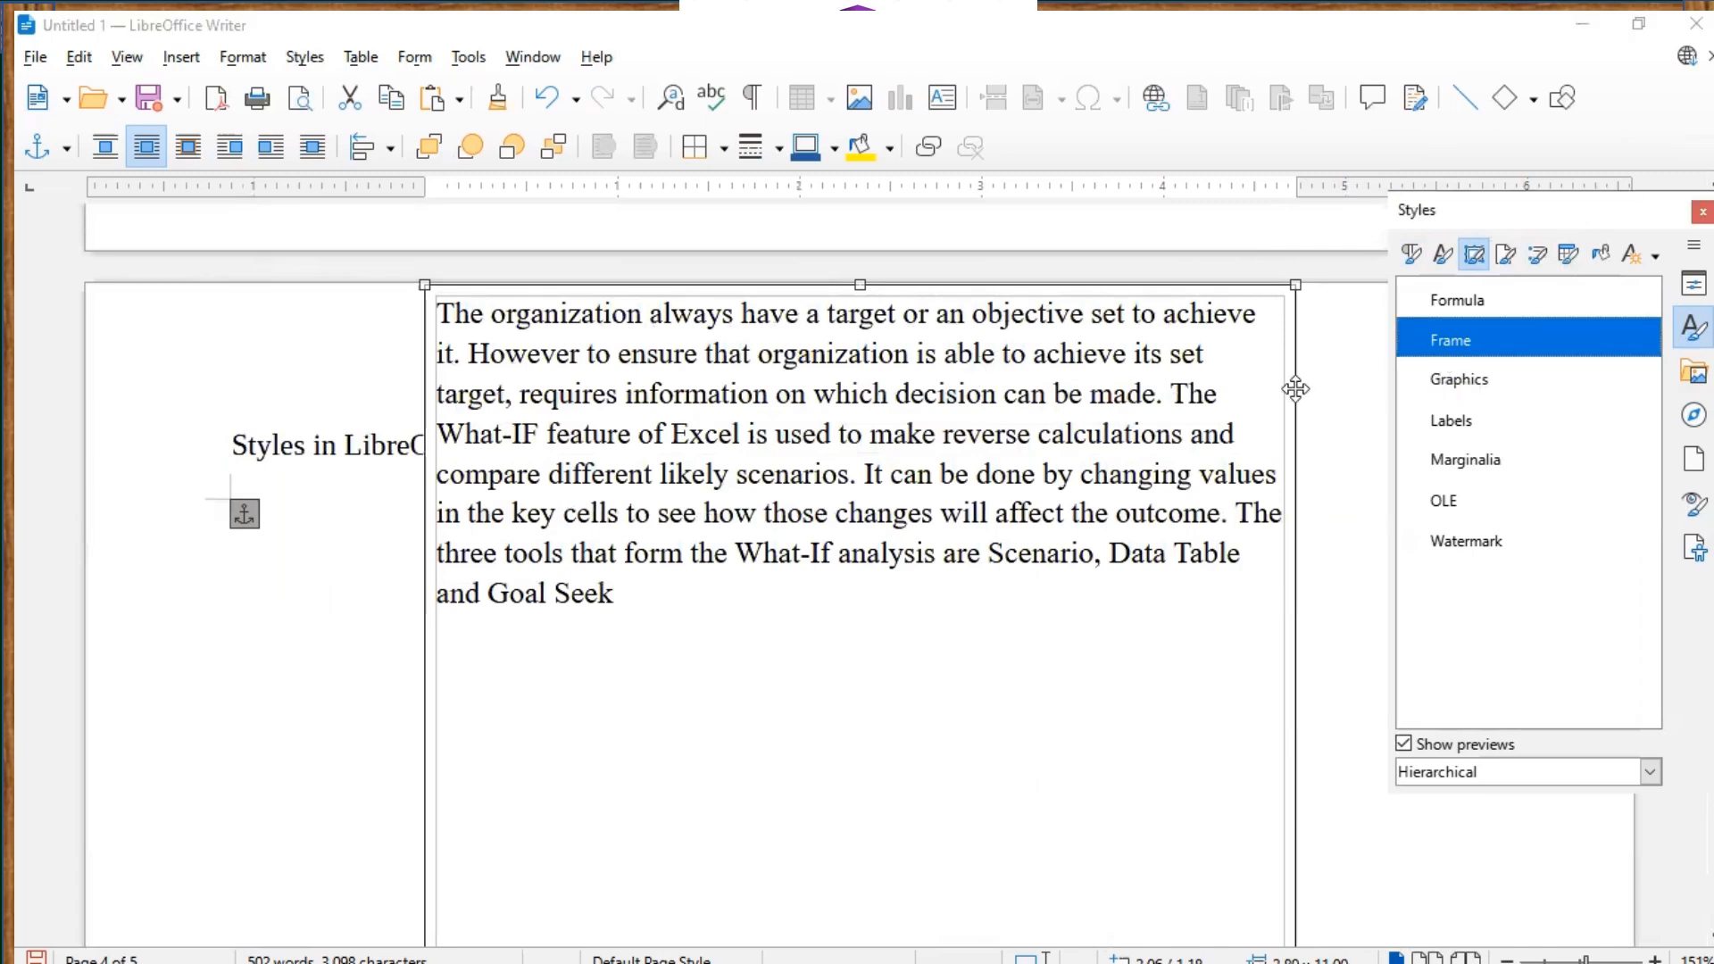
{"action": "left_click", "coordinate": [1507, 256]}
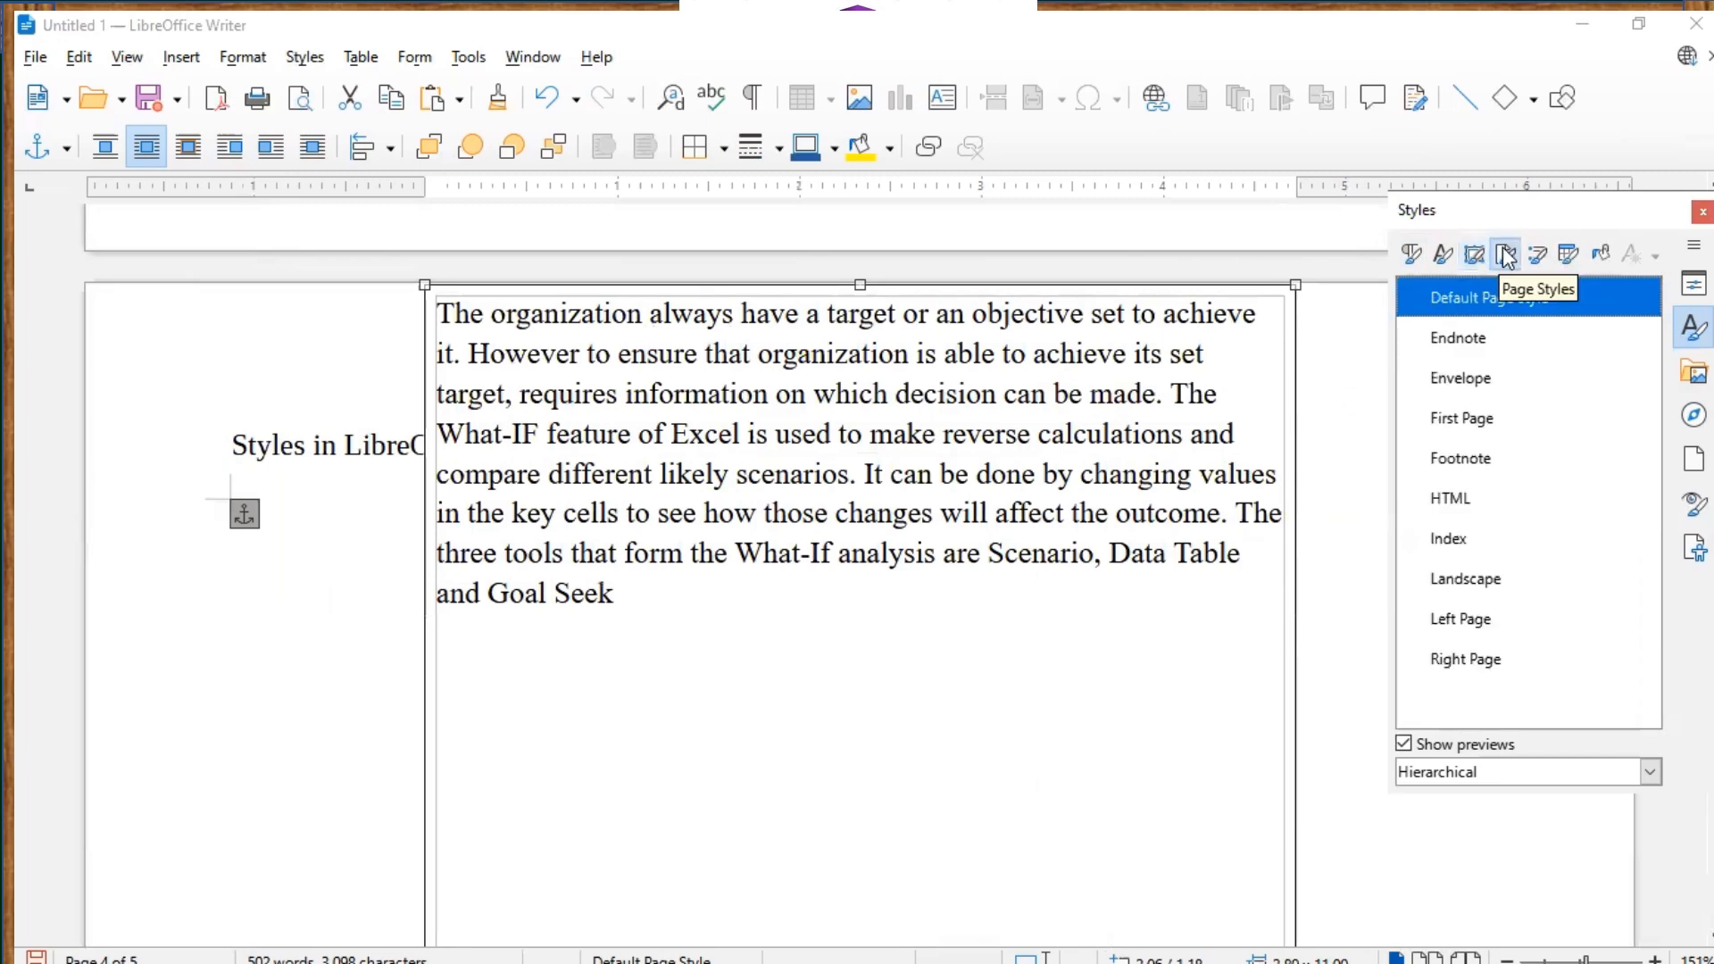